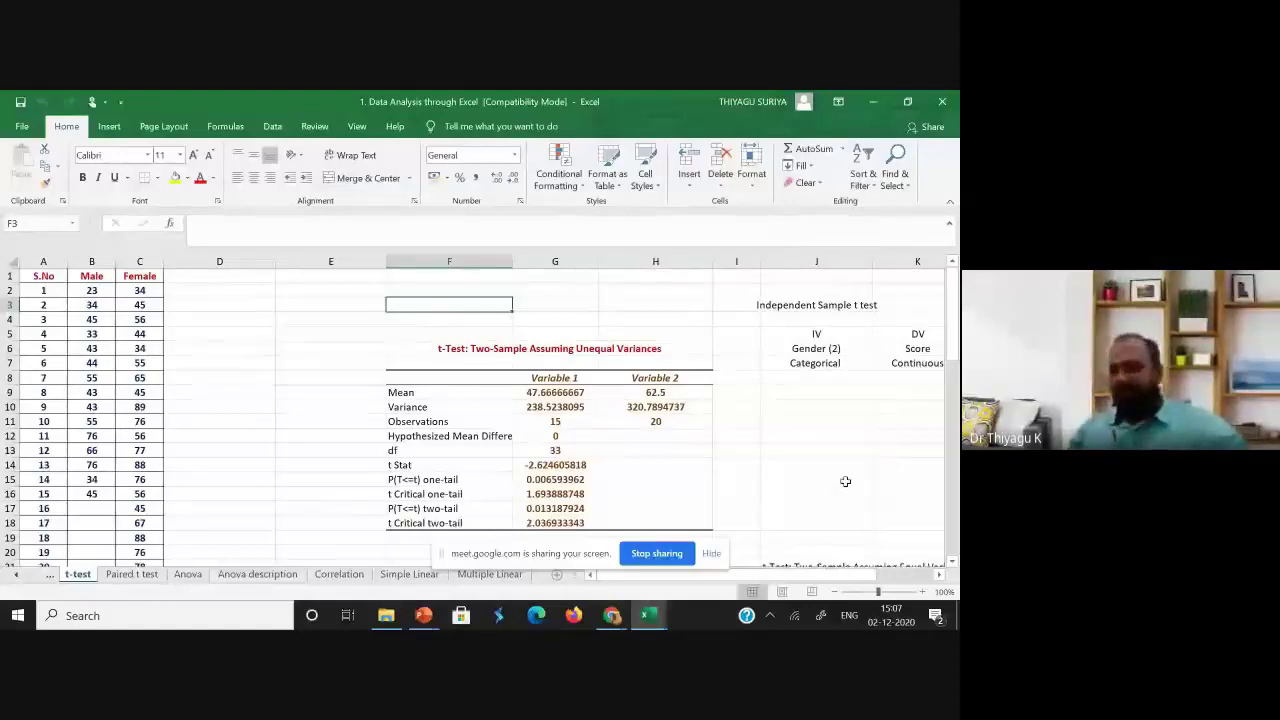
# Step: Switch to the Paired t test sheet and enter the heading "Paired" in cell E3
pyautogui.click(140, 576)
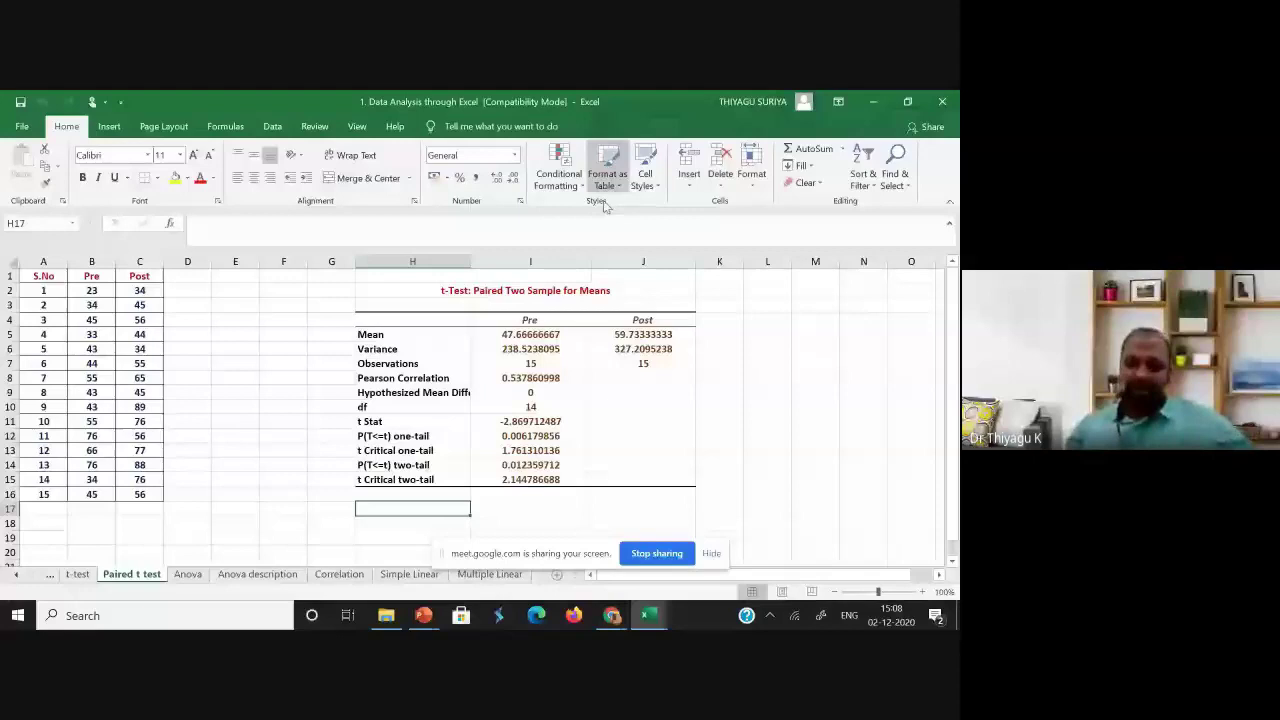
pyautogui.click(222, 303)
pyautogui.write('Pa')
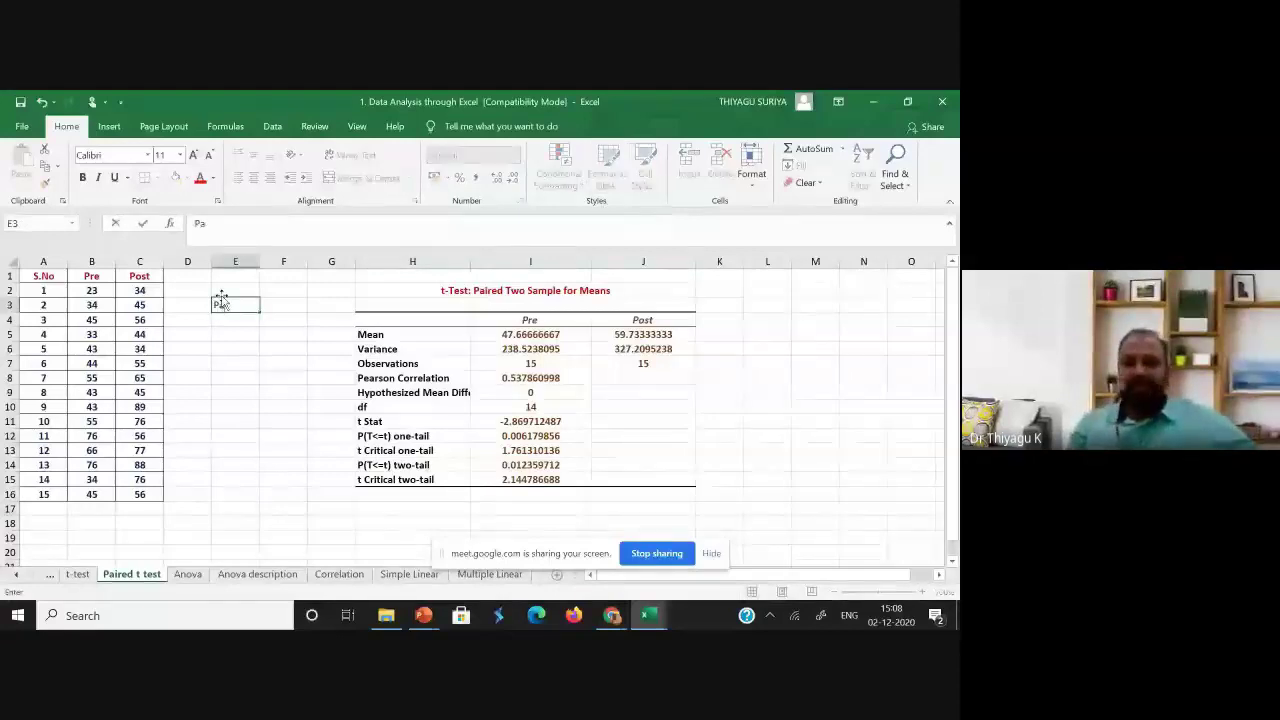
pyautogui.write('ired')
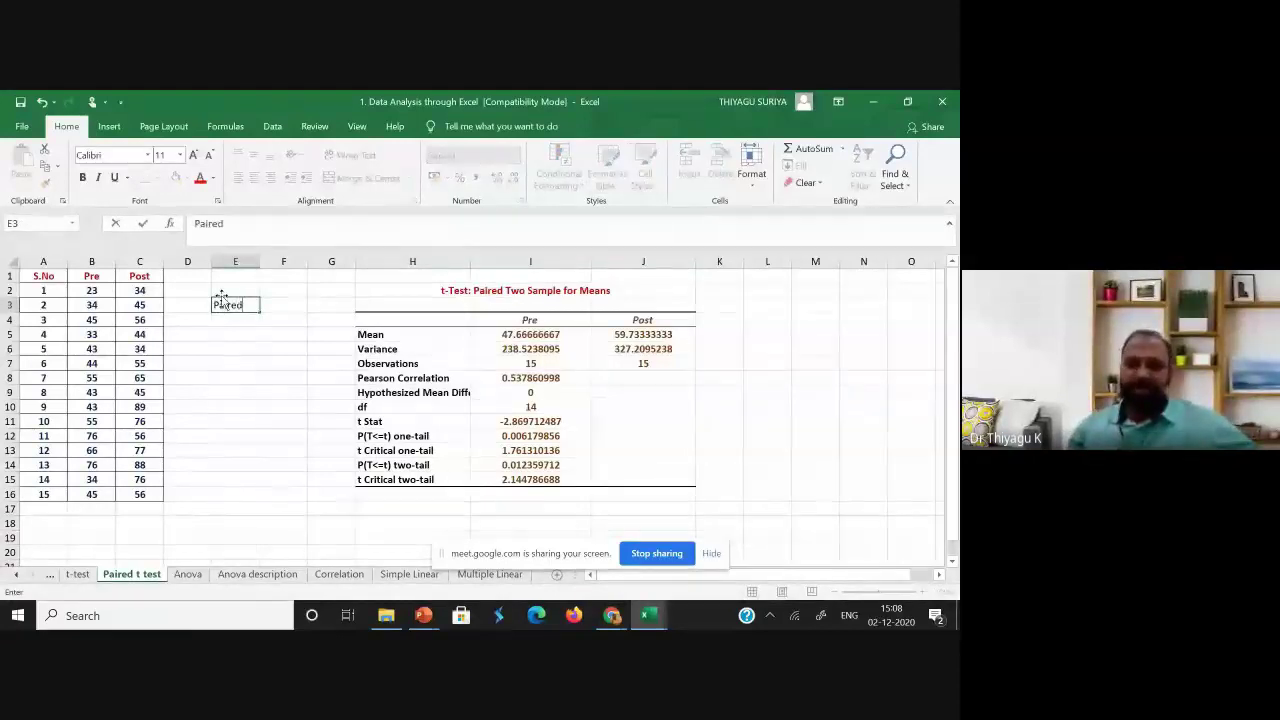
pyautogui.press('Return')
# Step: Enter the row labels "Test" in cell D4 and "Sample" in cell D5
pyautogui.click(190, 318)
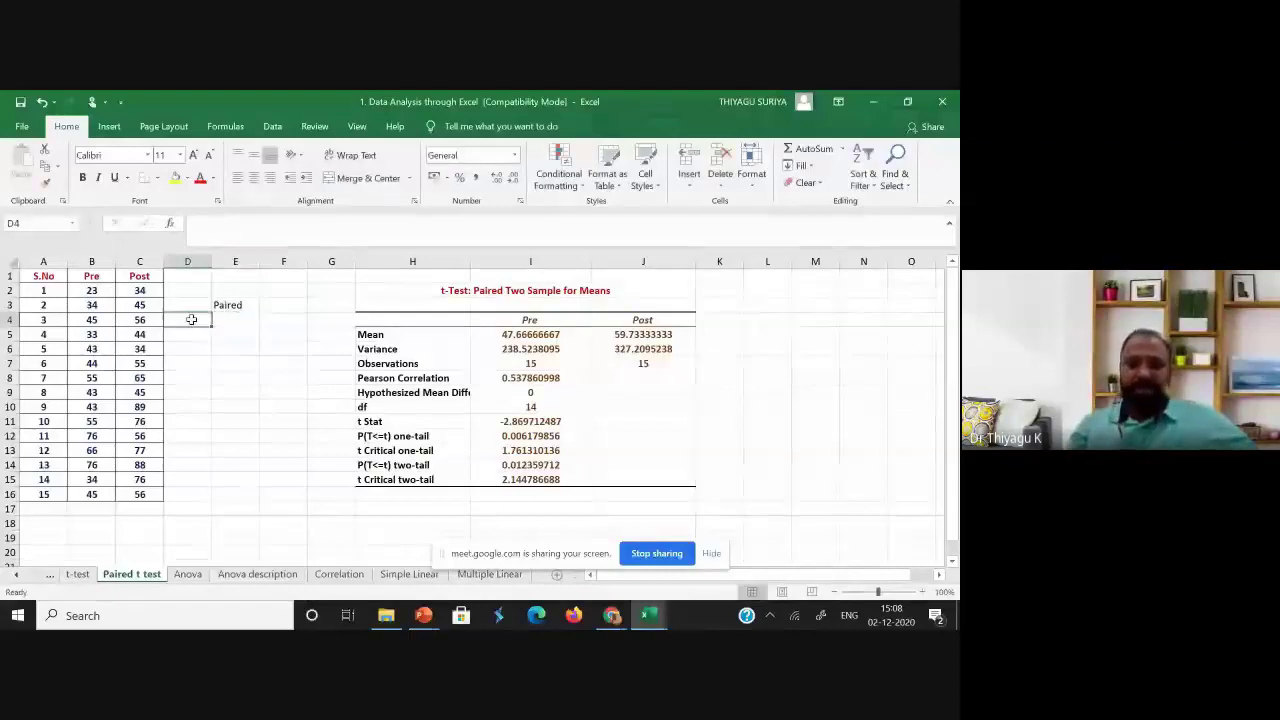
pyautogui.write('Test')
pyautogui.press('Return')
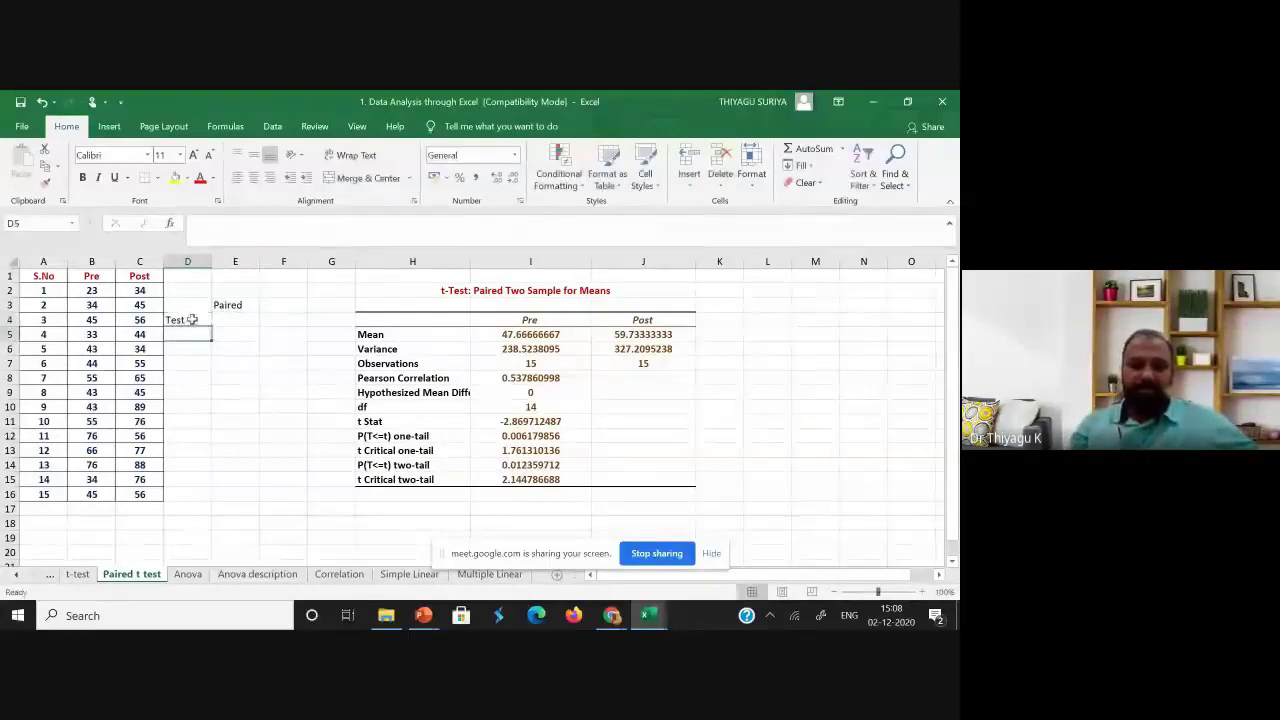
pyautogui.write('Sampe')
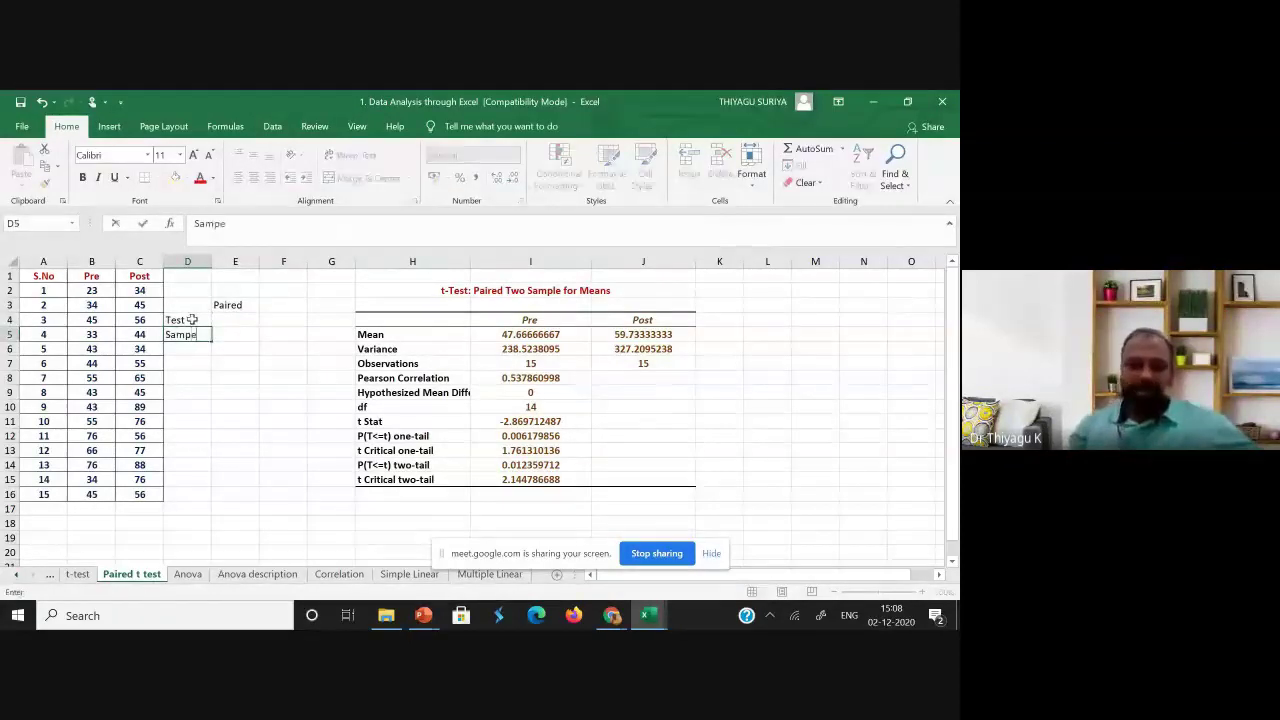
pyautogui.press('BackSpace')
pyautogui.press('BackSpace')
pyautogui.write('l')
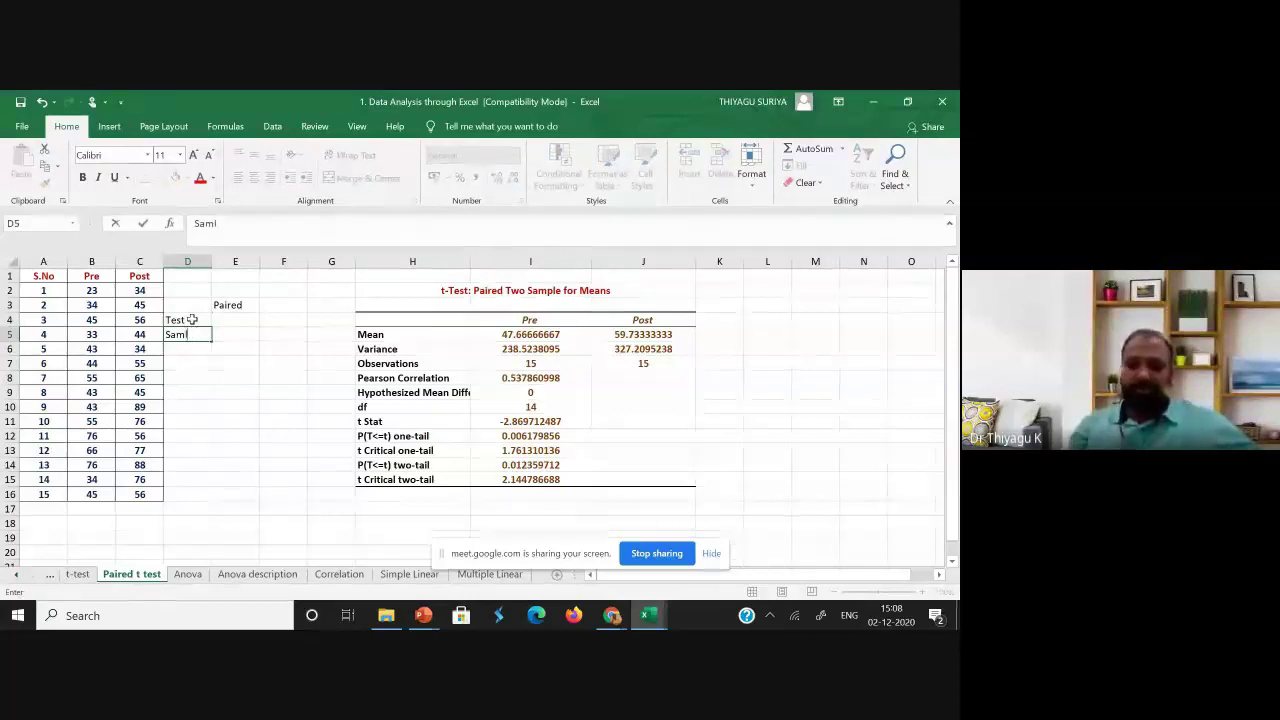
pyautogui.press('BackSpace')
pyautogui.write('ple')
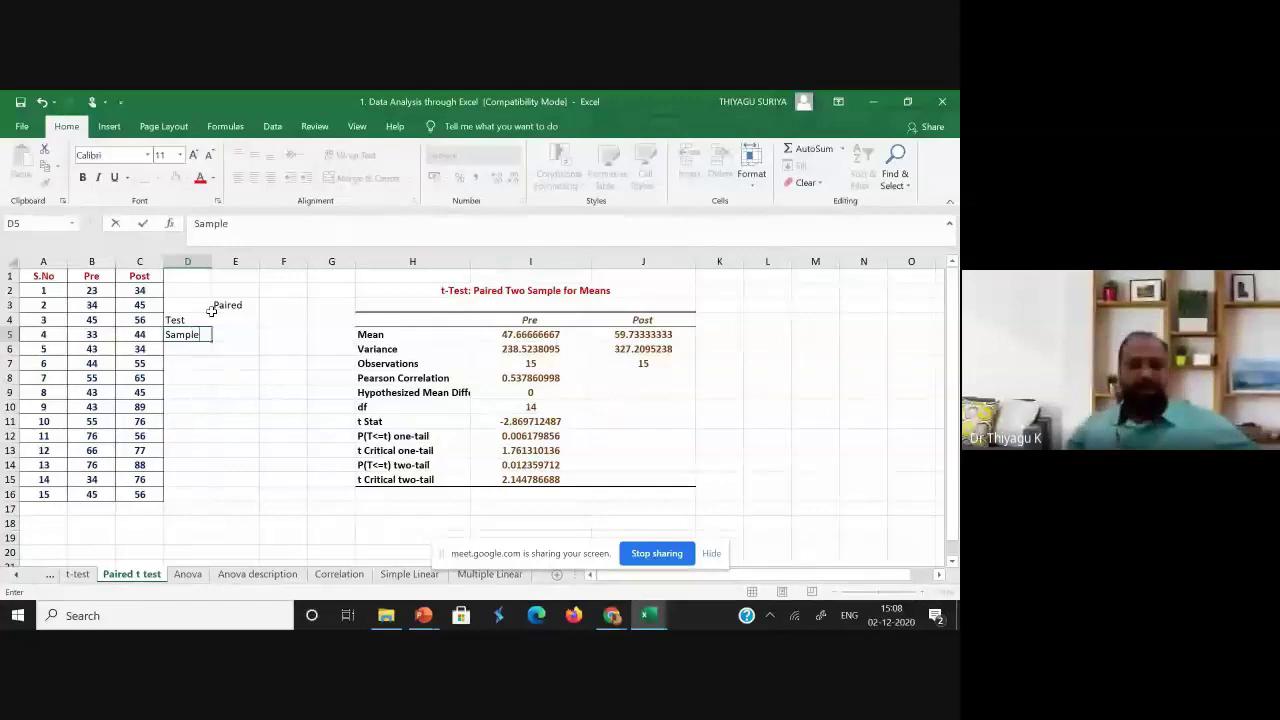
# Step: Enter 2 beside the Test label in E4 and 1 beside the Sample label in E5
pyautogui.click(232, 320)
pyautogui.write('2')
pyautogui.click(232, 335)
pyautogui.write('1')
# Step: Add the descriptions "Pre & Post" for the test row in F4 and "Control" for the sample row in F5
pyautogui.click(274, 320)
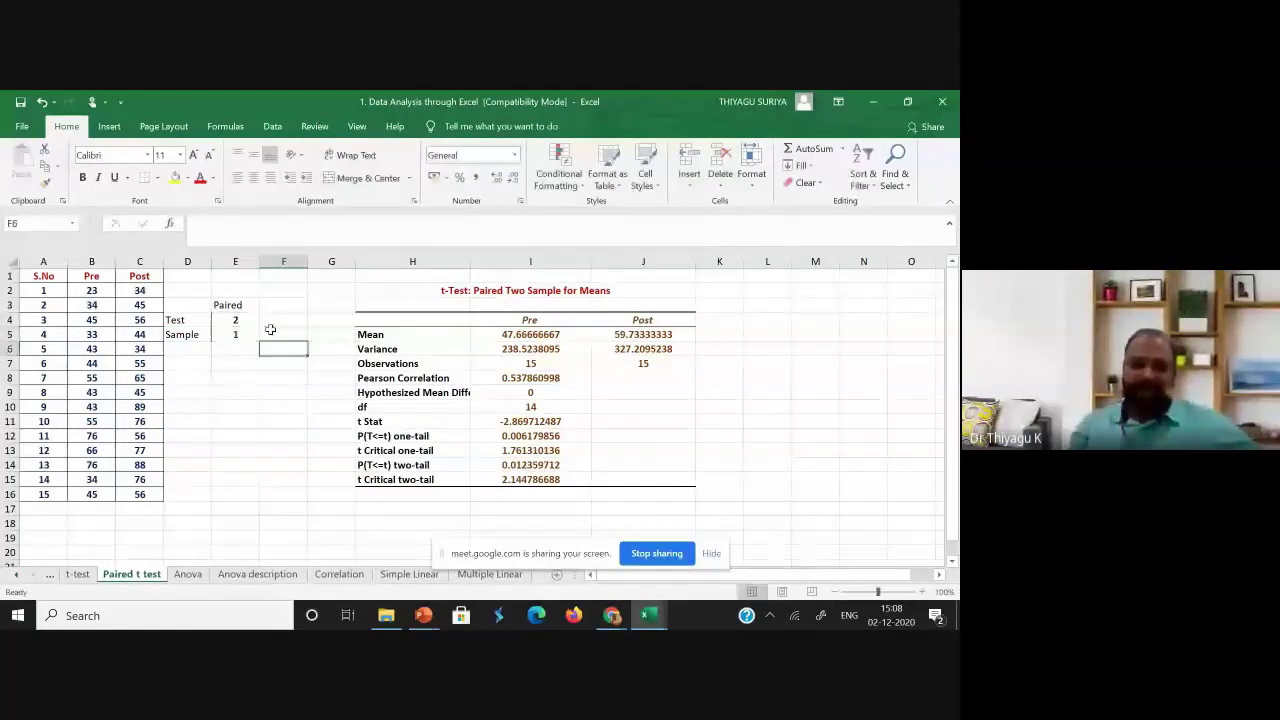
pyautogui.write('Pre')
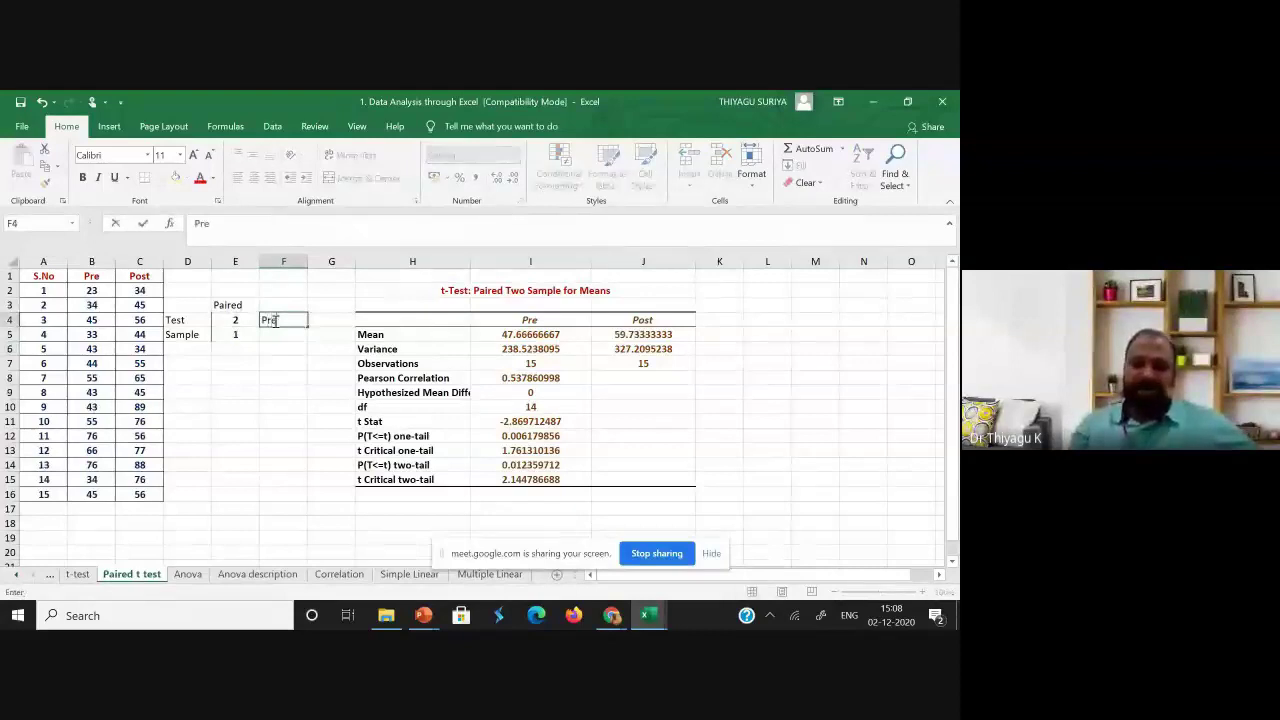
pyautogui.write(' &')
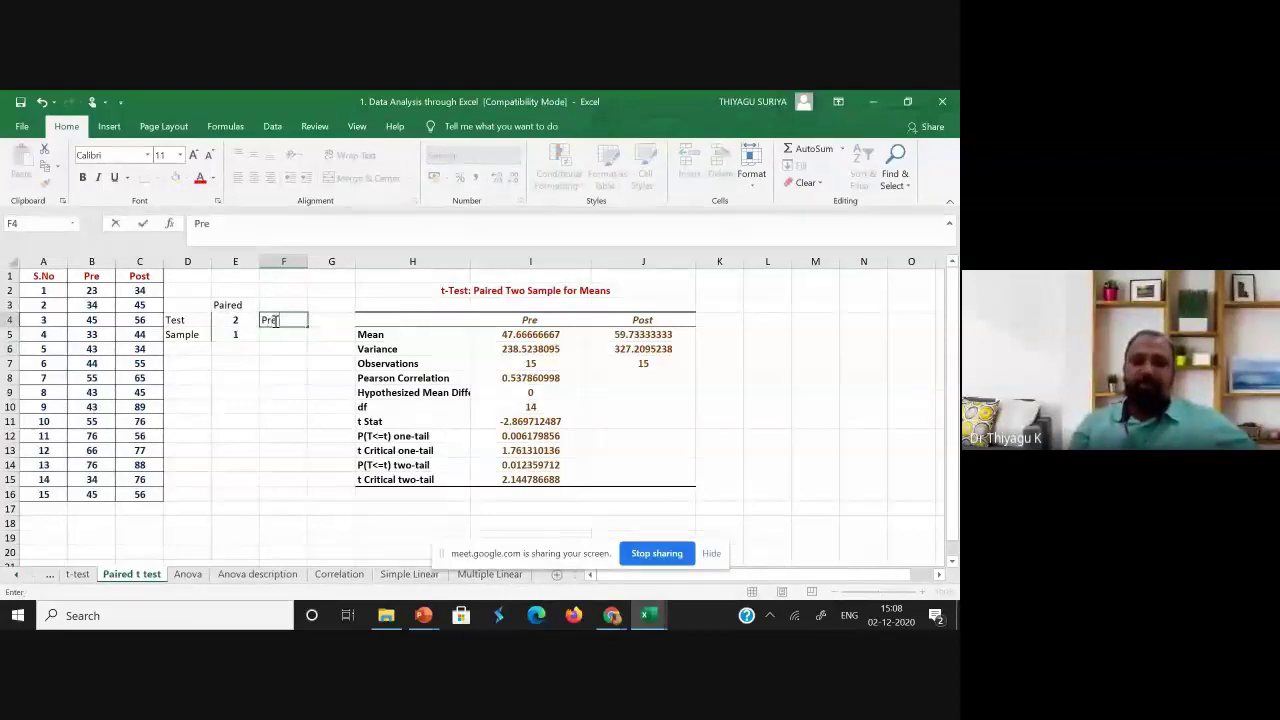
pyautogui.write(' Post')
pyautogui.click(274, 351)
pyautogui.click(275, 335)
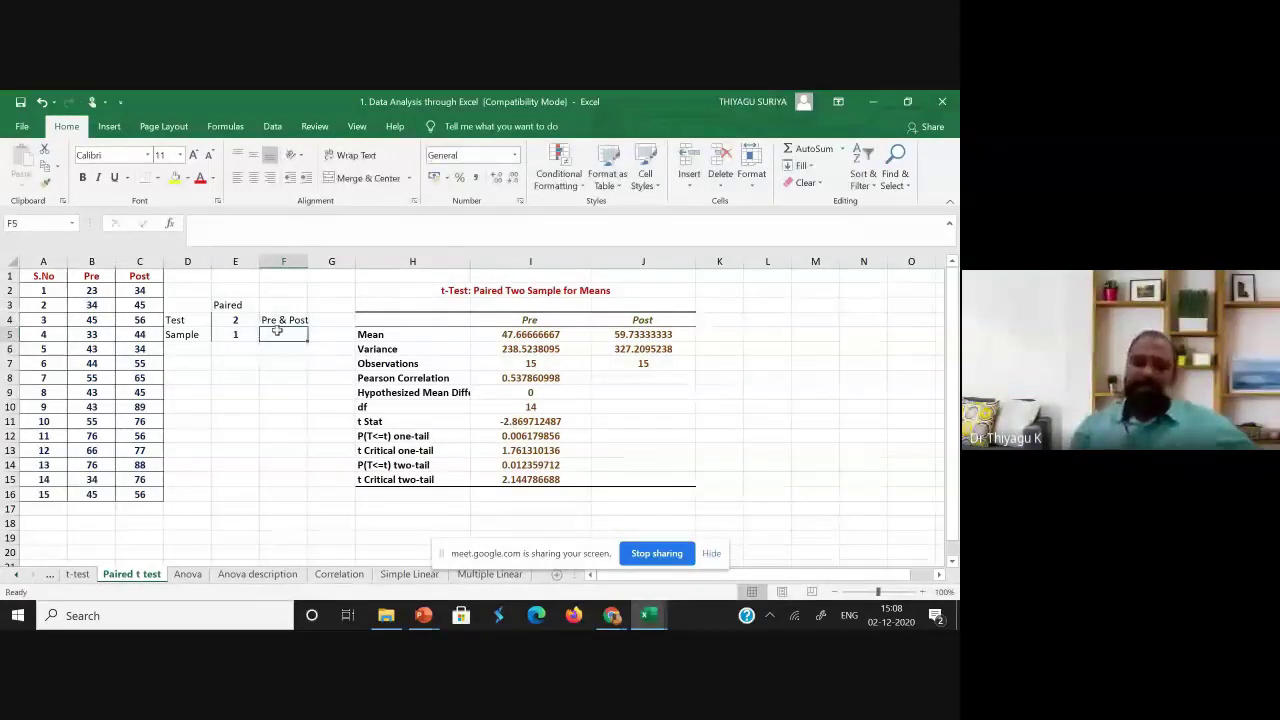
pyautogui.write('Control')
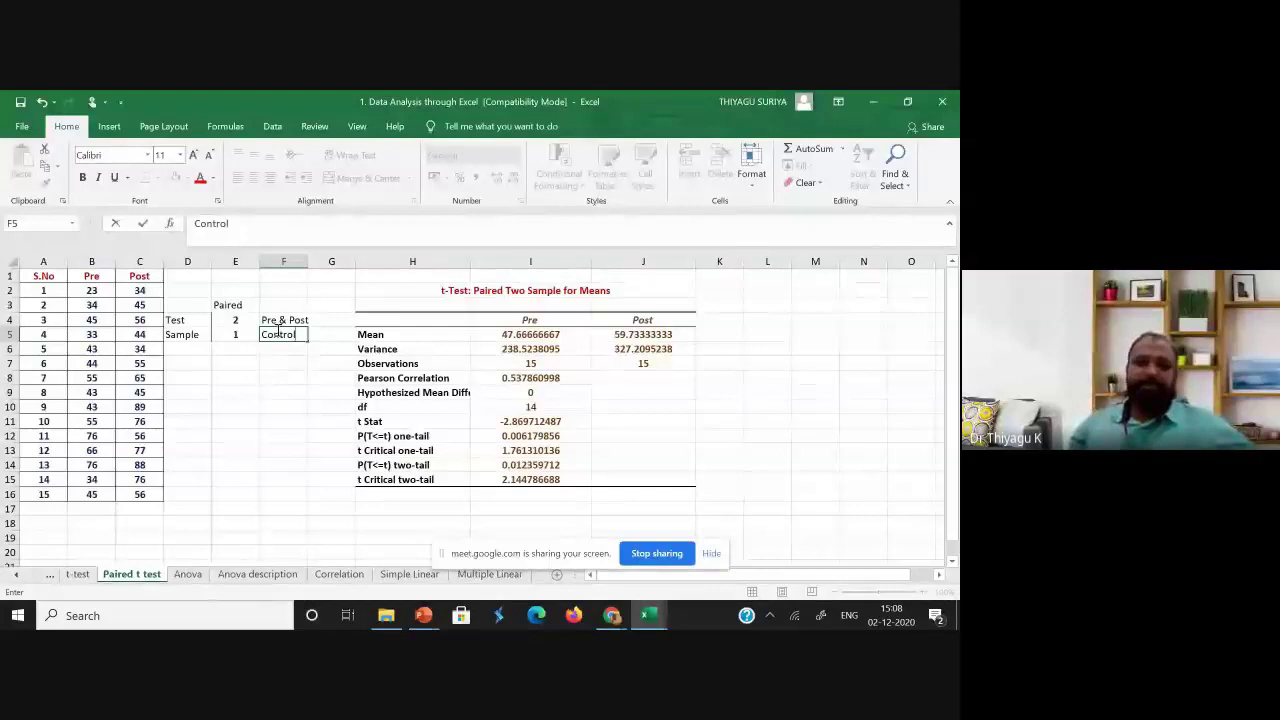
pyautogui.click(267, 349)
pyautogui.click(280, 334)
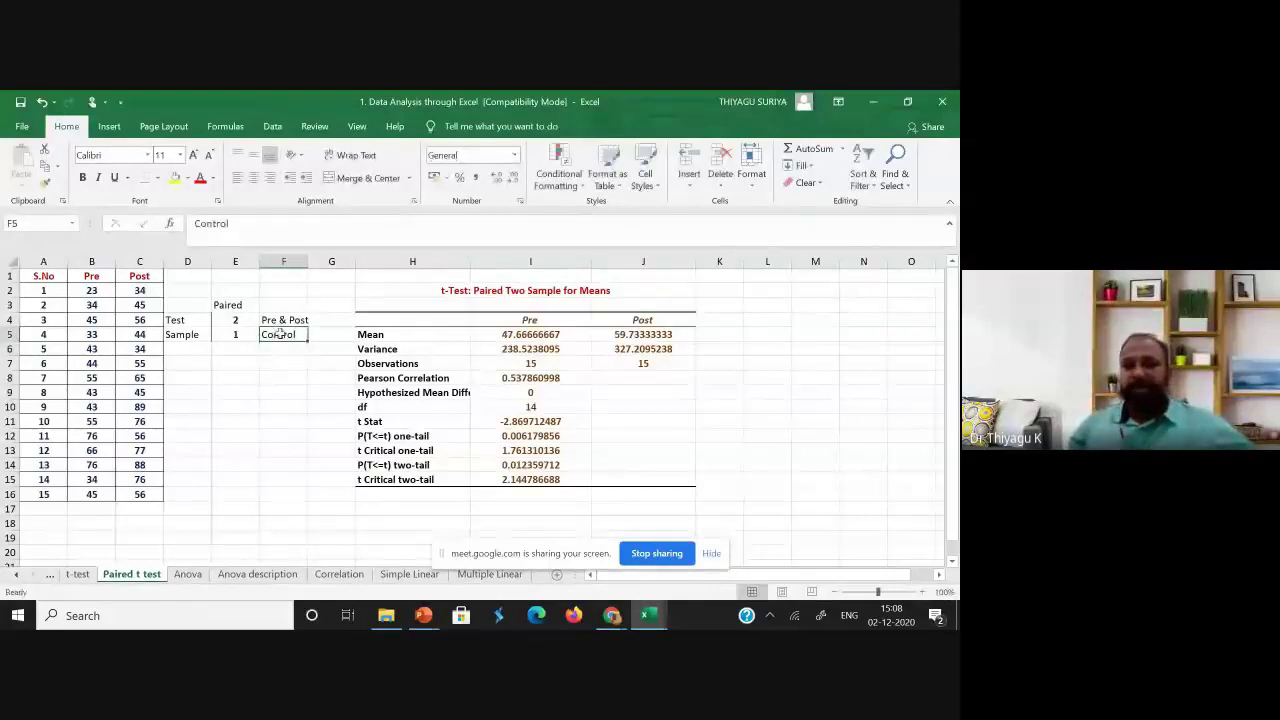
# Step: Examine the paired test notes in D3:F5 and the S.No, Pre and Post data columns
pyautogui.click(172, 320)
pyautogui.click(272, 335)
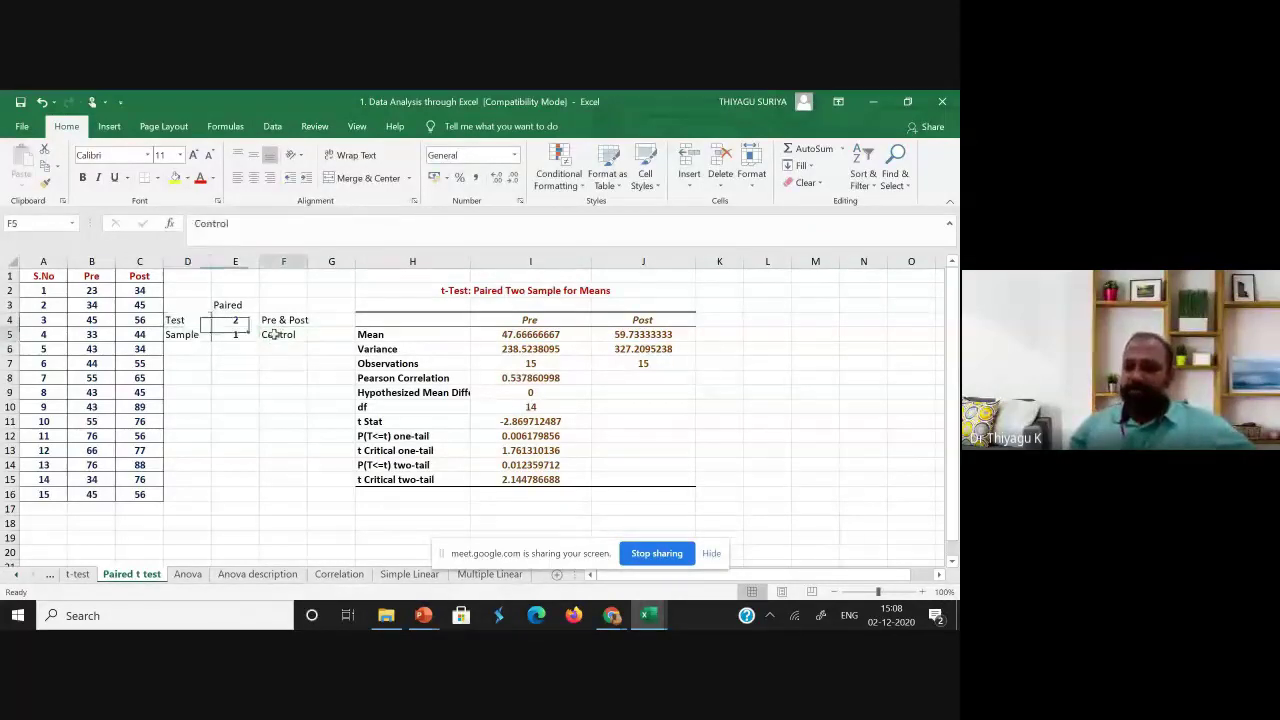
pyautogui.click(232, 319)
pyautogui.write('2')
pyautogui.click(228, 302)
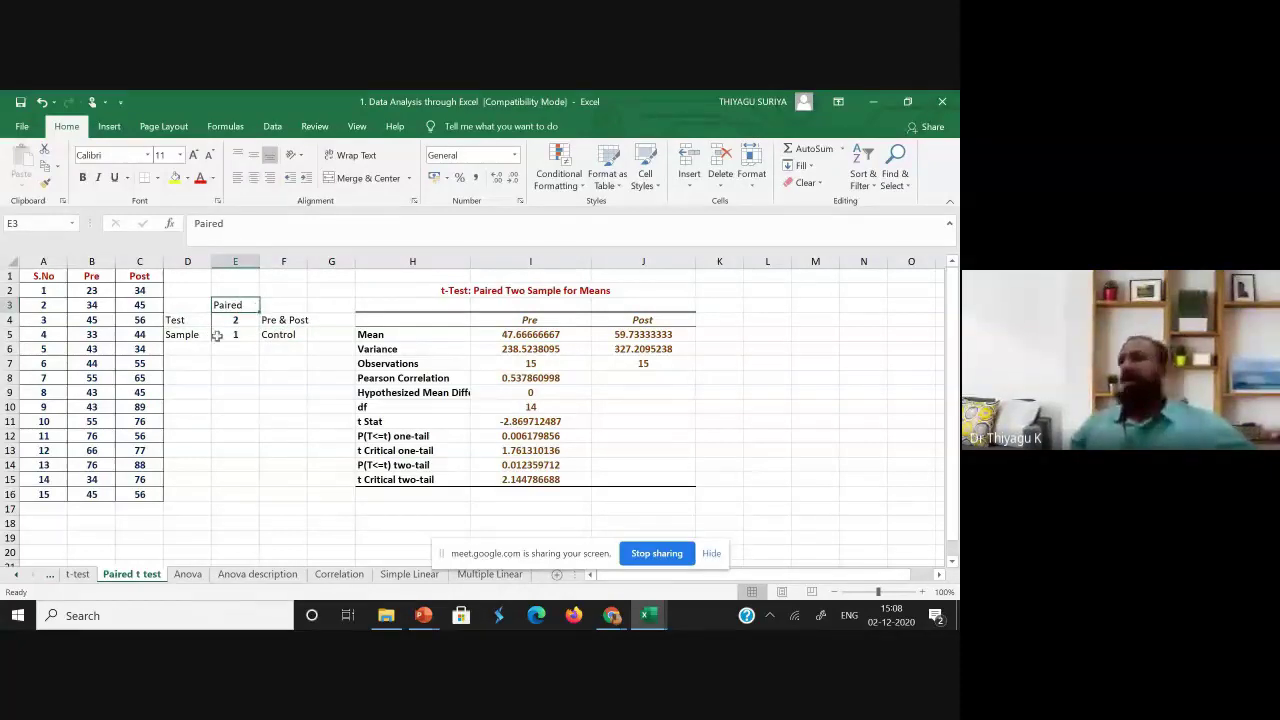
pyautogui.moveTo(186, 338); pyautogui.dragTo(279, 337)
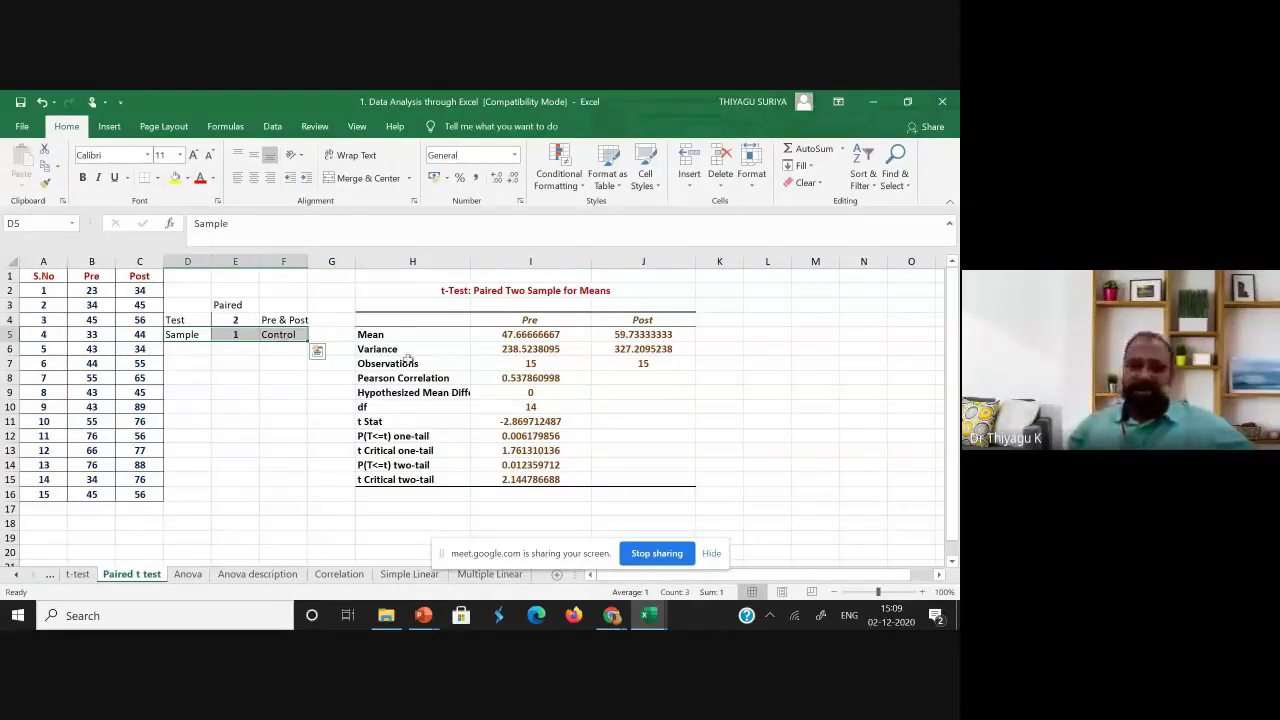
pyautogui.click(92, 261)
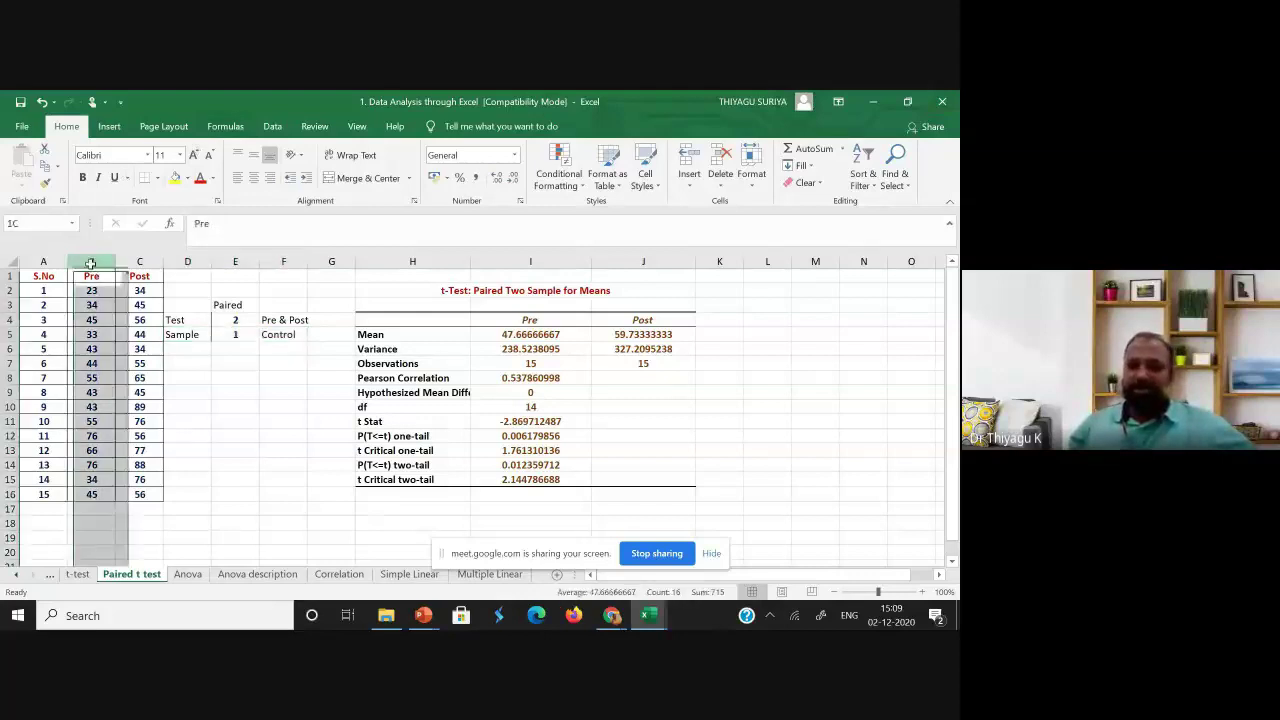
pyautogui.click(139, 261)
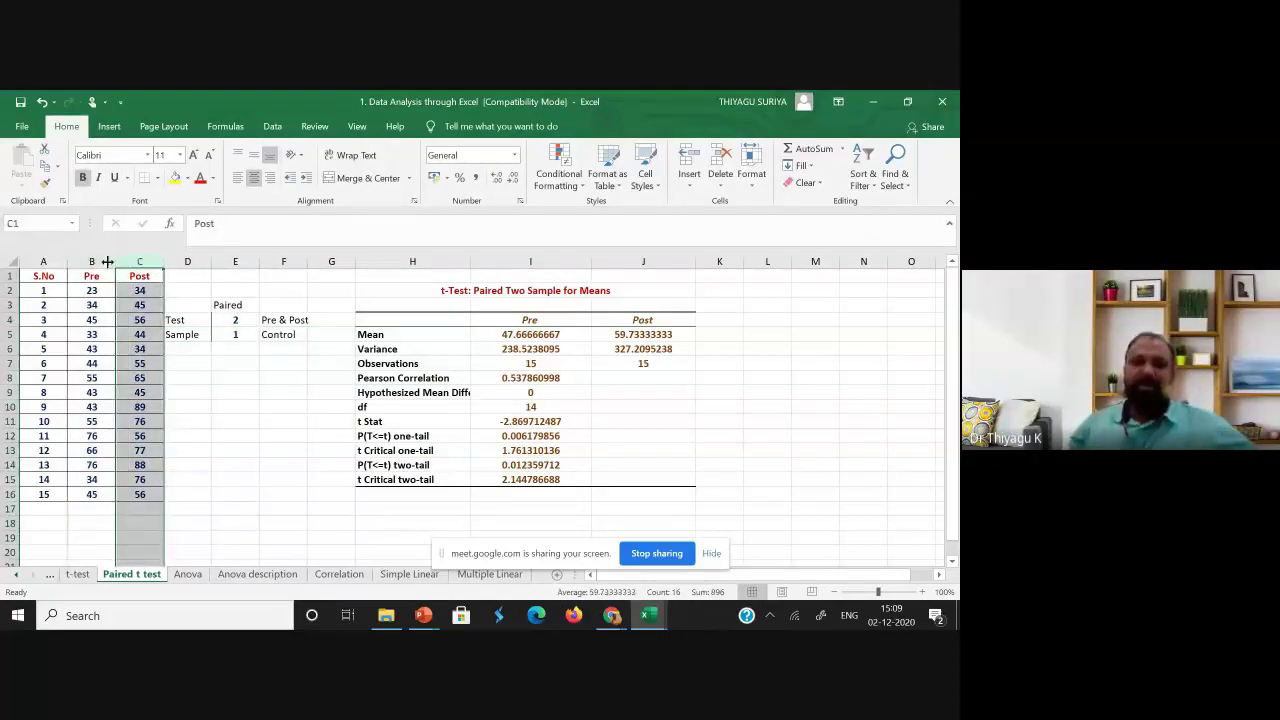
pyautogui.moveTo(45, 290); pyautogui.dragTo(44, 494)
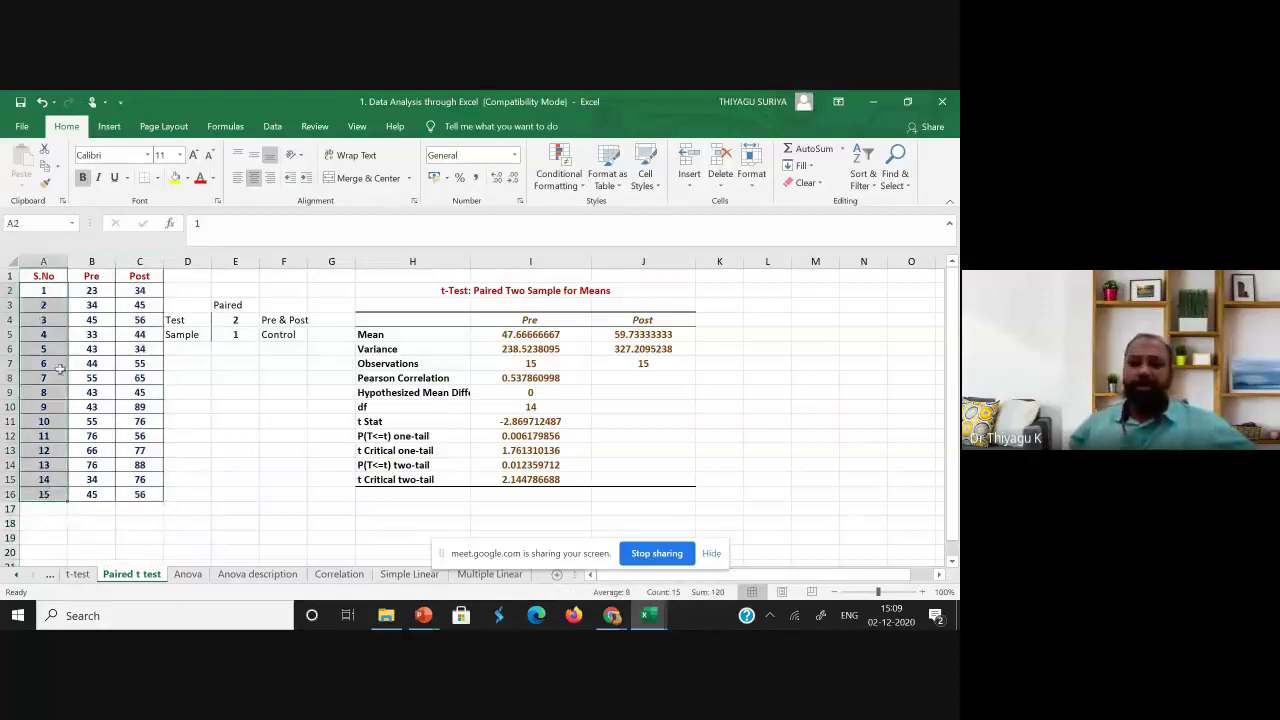
pyautogui.click(95, 272)
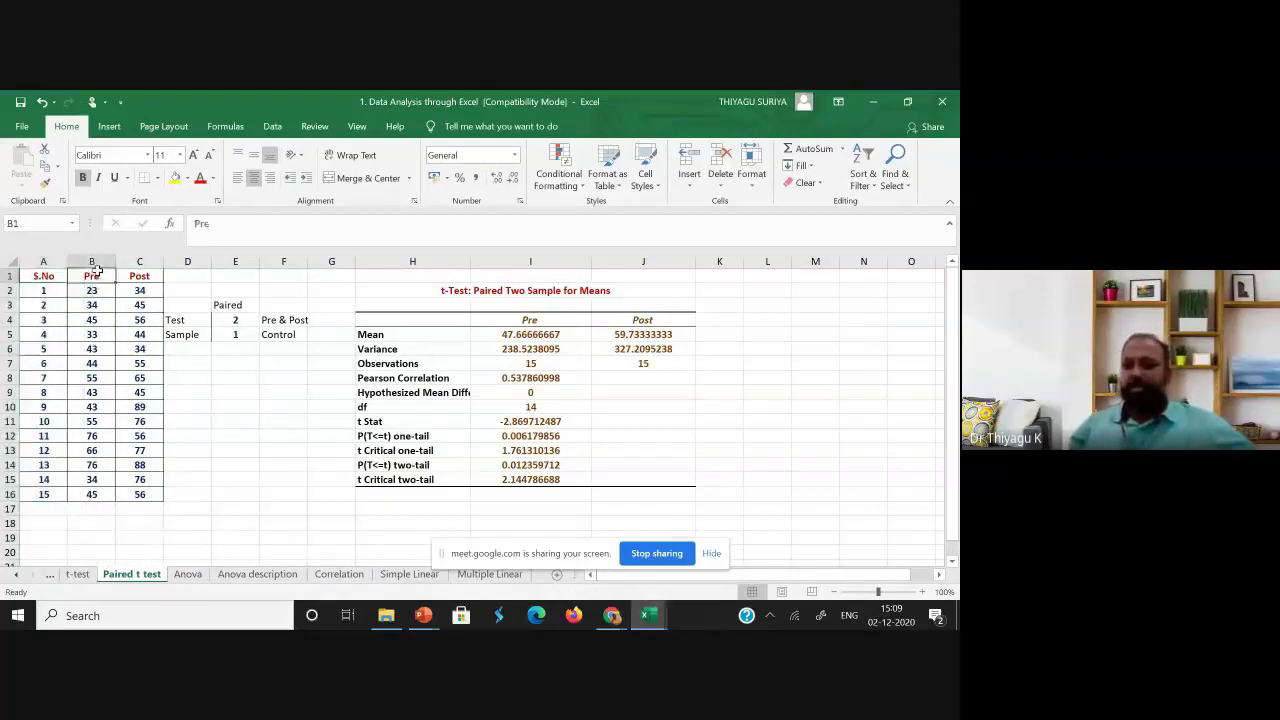
pyautogui.click(140, 261)
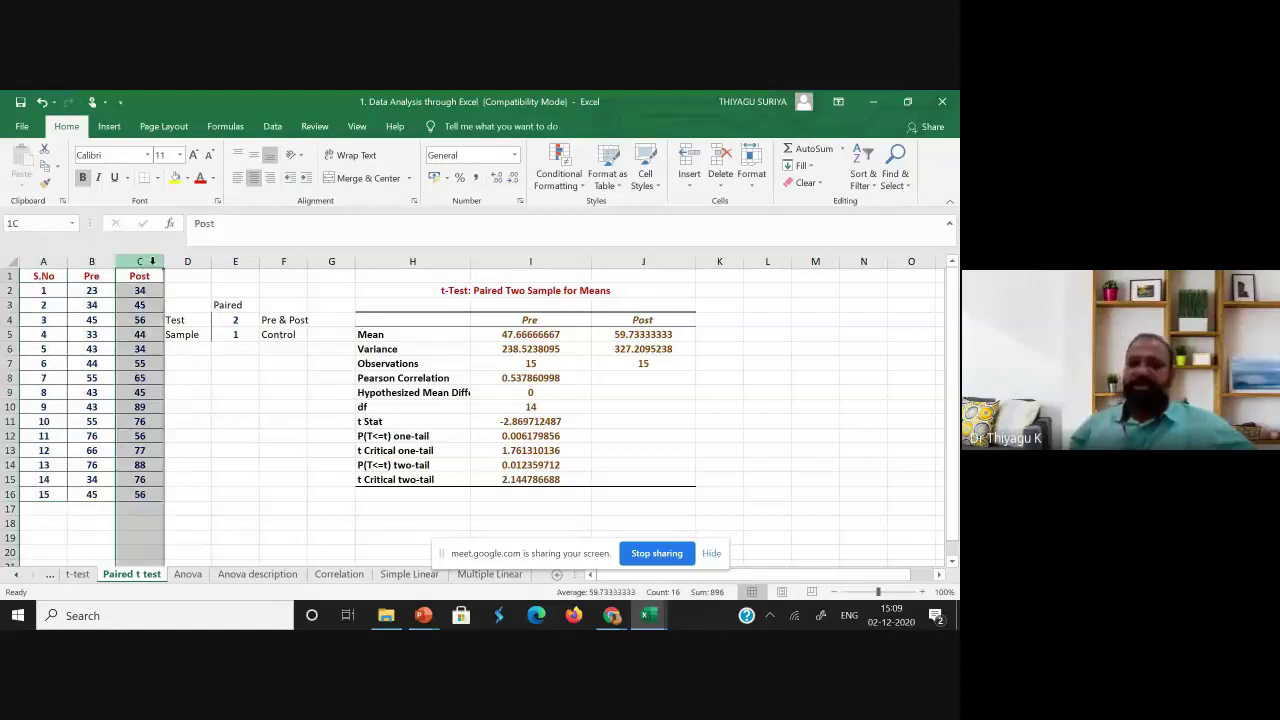
pyautogui.click(93, 264)
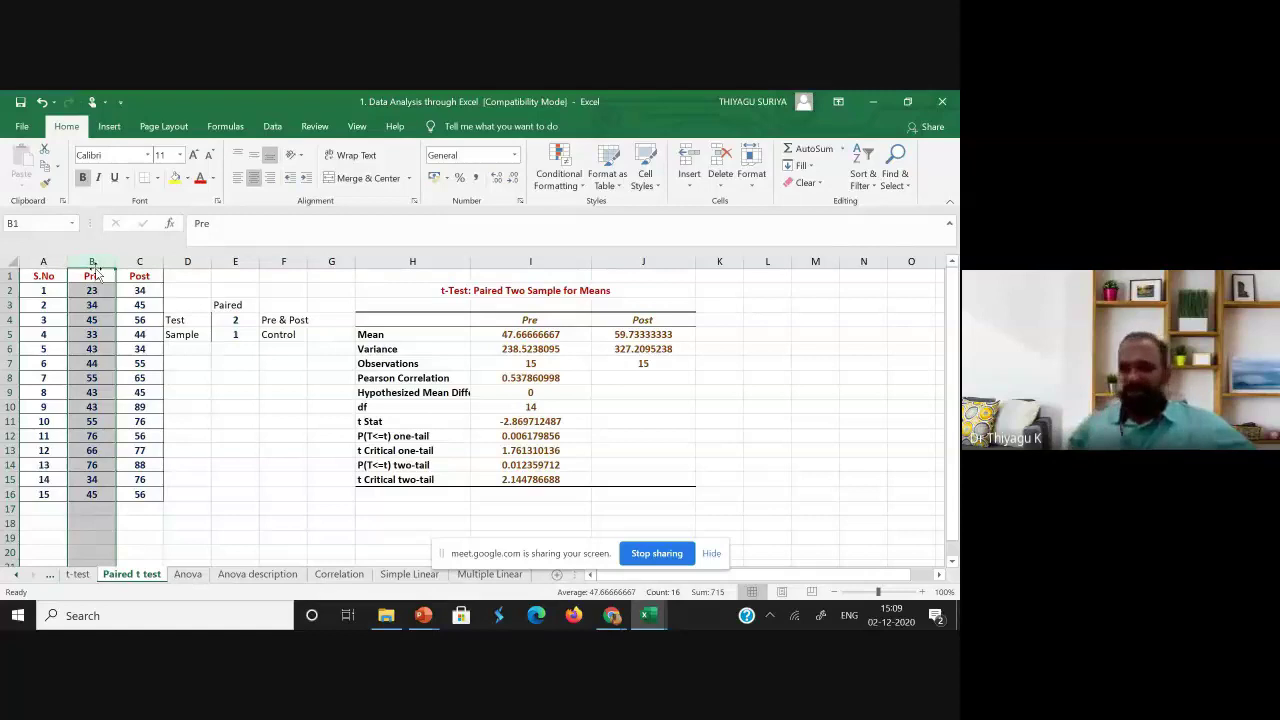
pyautogui.click(42, 262)
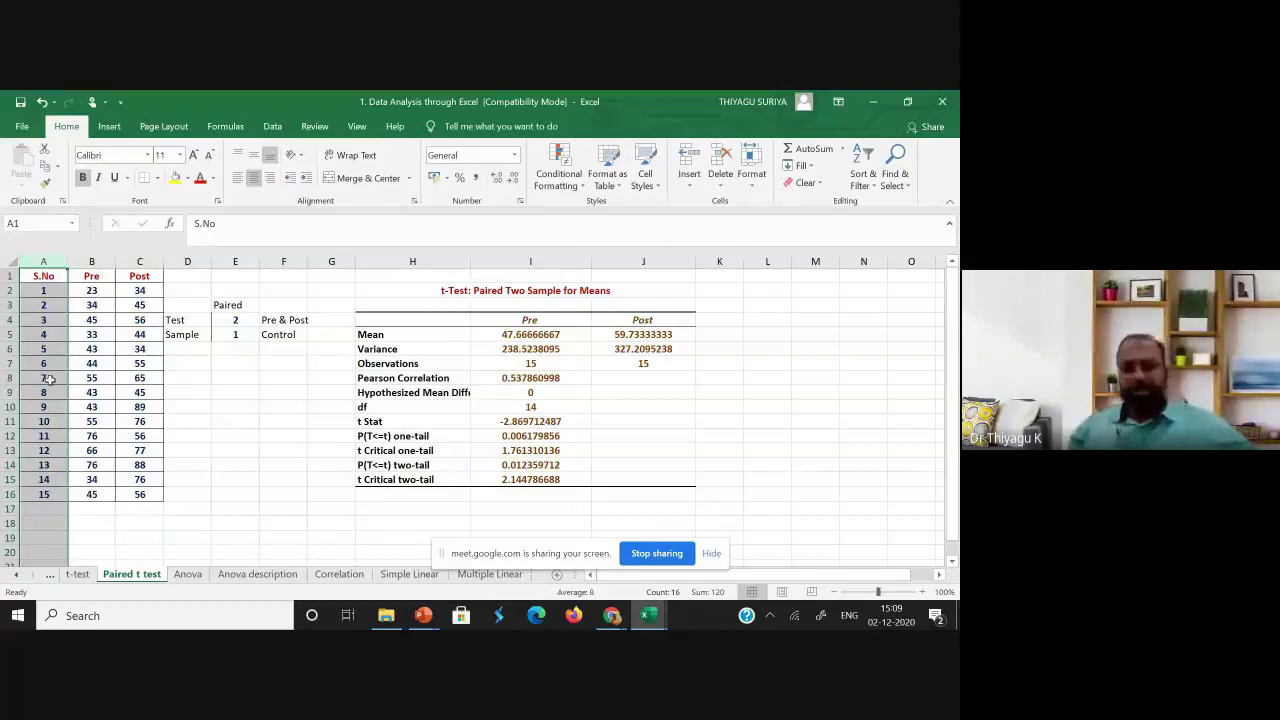
pyautogui.click(139, 262)
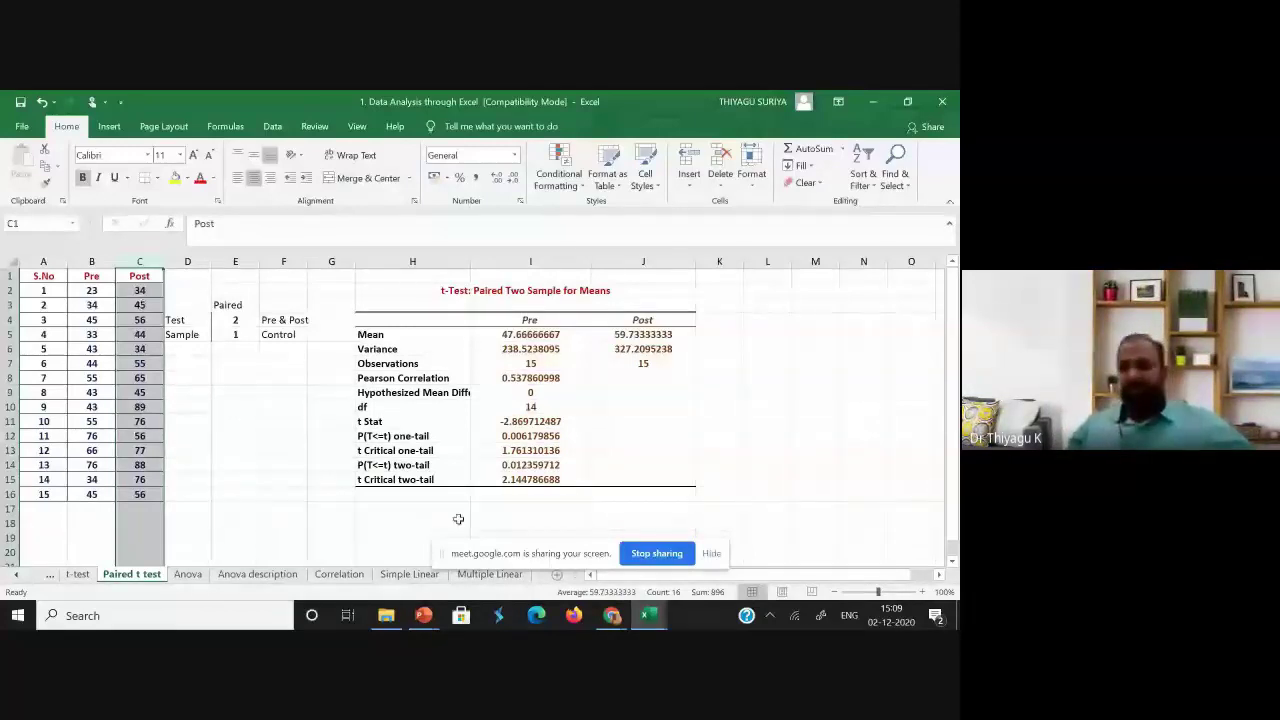
pyautogui.moveTo(187, 363); pyautogui.dragTo(187, 494)
pyautogui.click(241, 446)
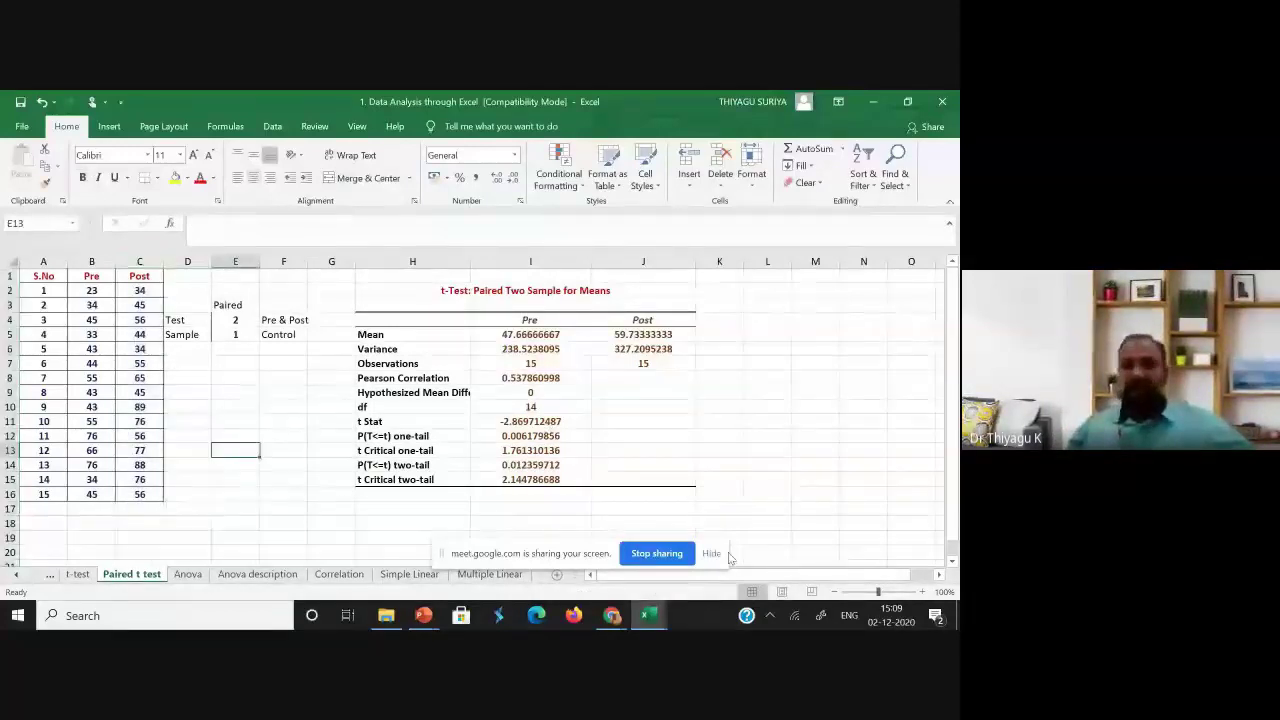
# Step: Open the settings for the "t-Test: Paired Two Sample for Means" tool from the data analysis tools
pyautogui.hscroll(1, 610, 390)
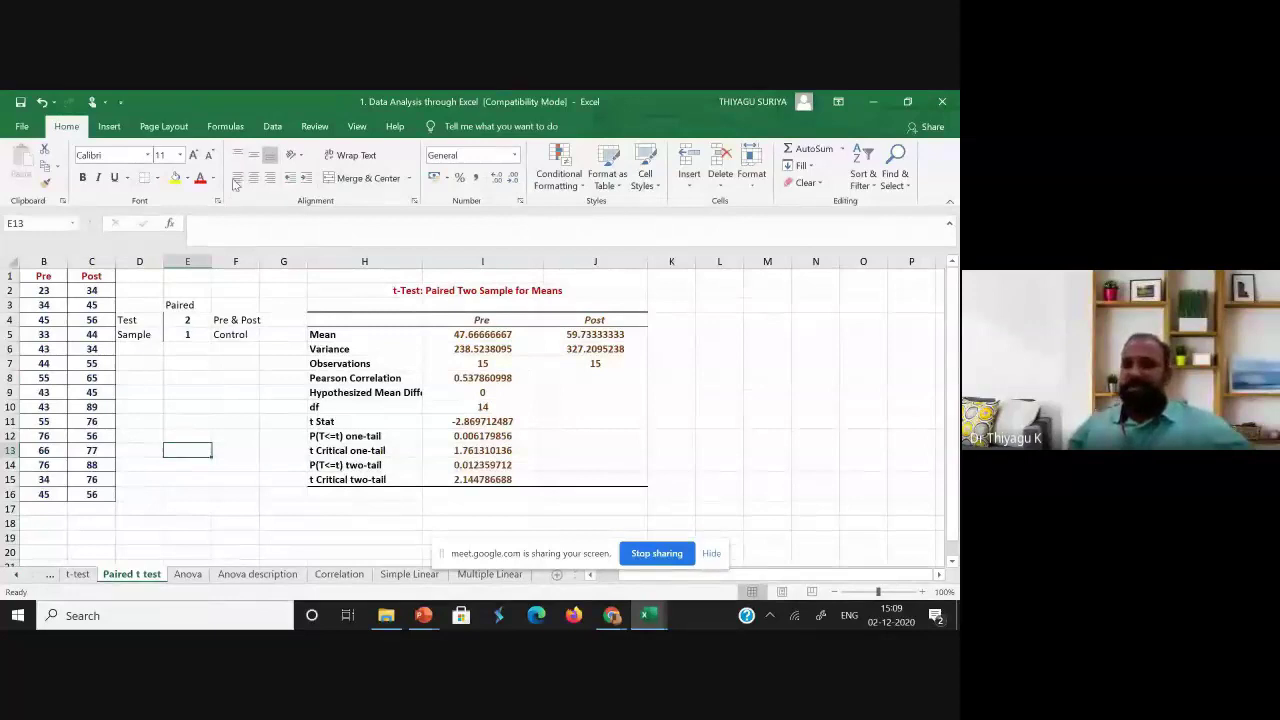
pyautogui.click(273, 127)
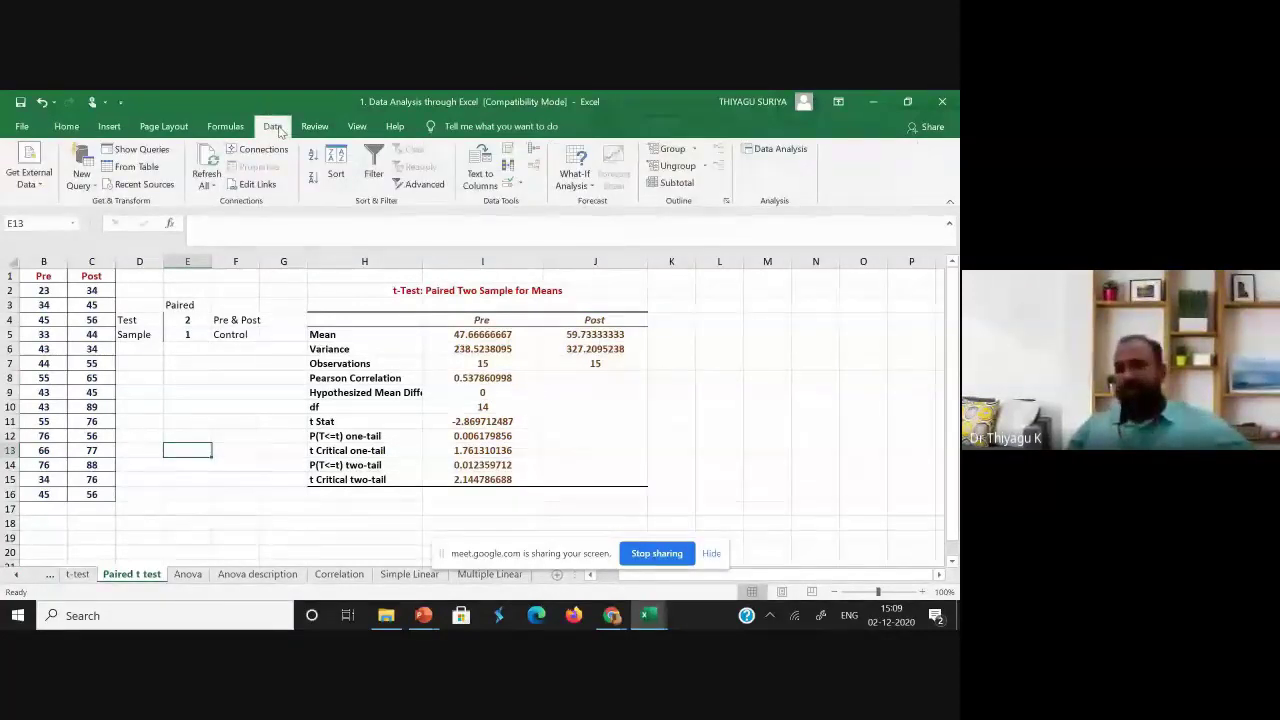
pyautogui.click(778, 148)
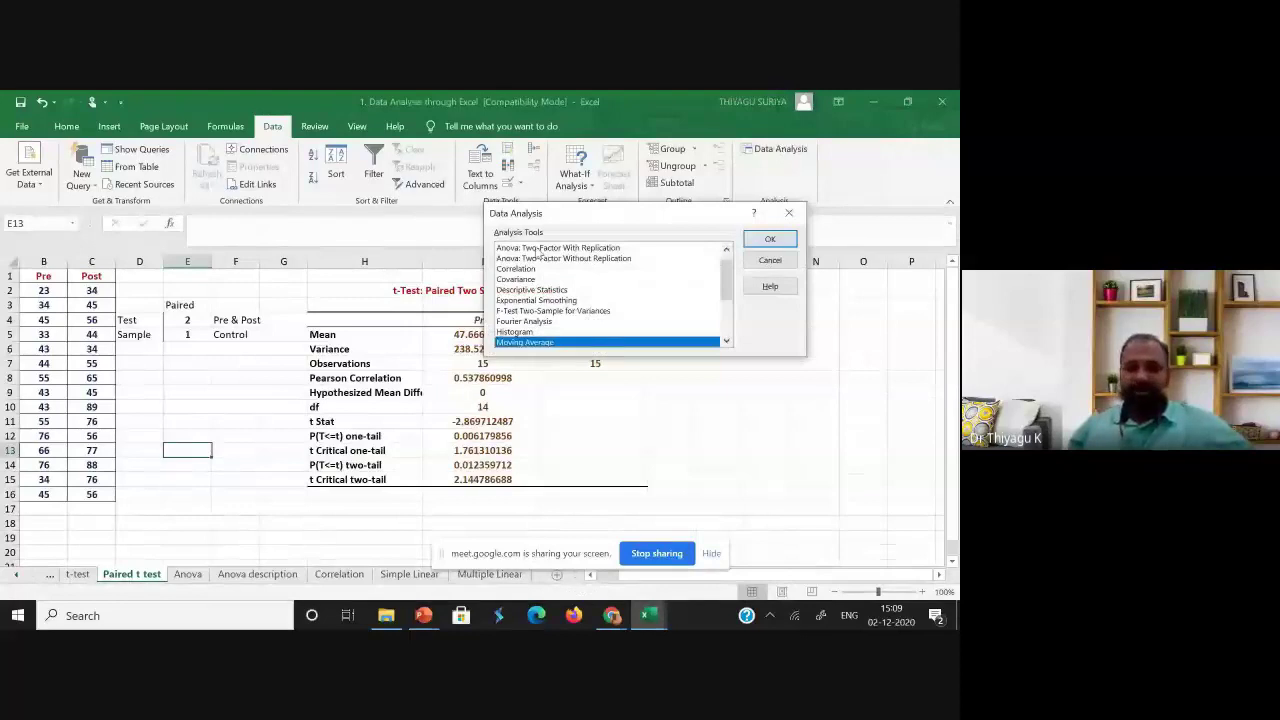
pyautogui.click(728, 325)
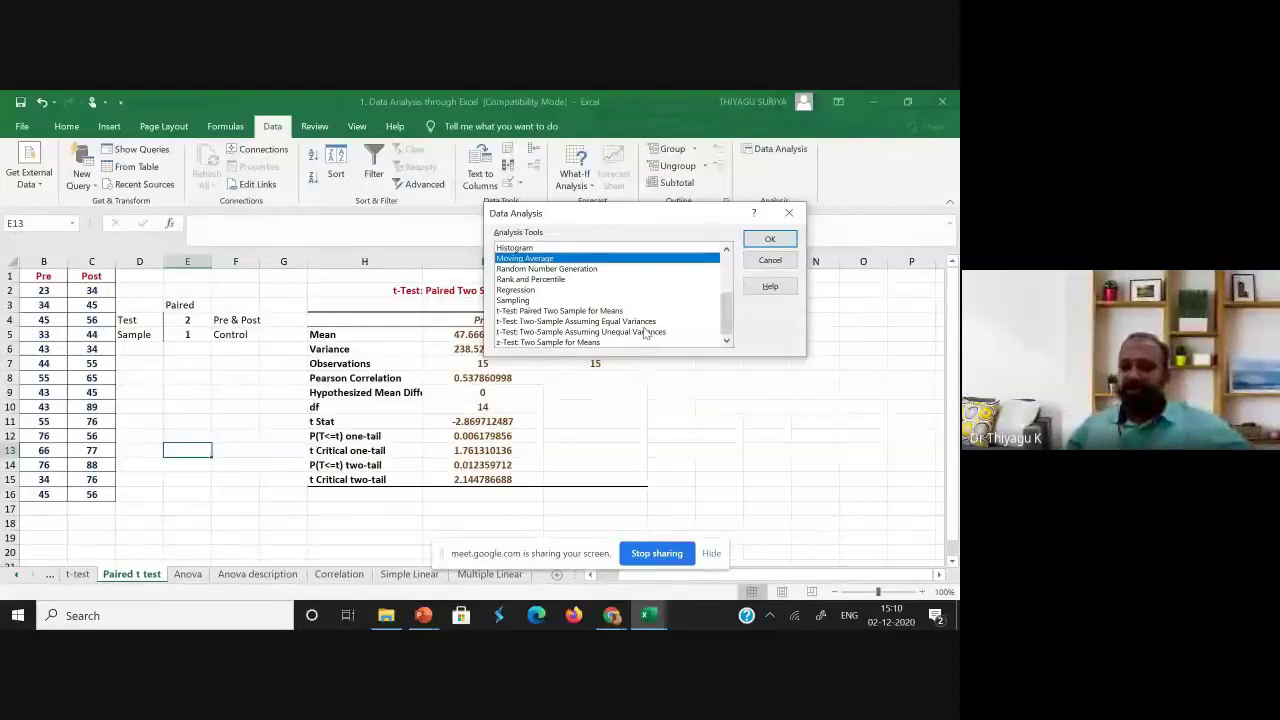
pyautogui.click(550, 311)
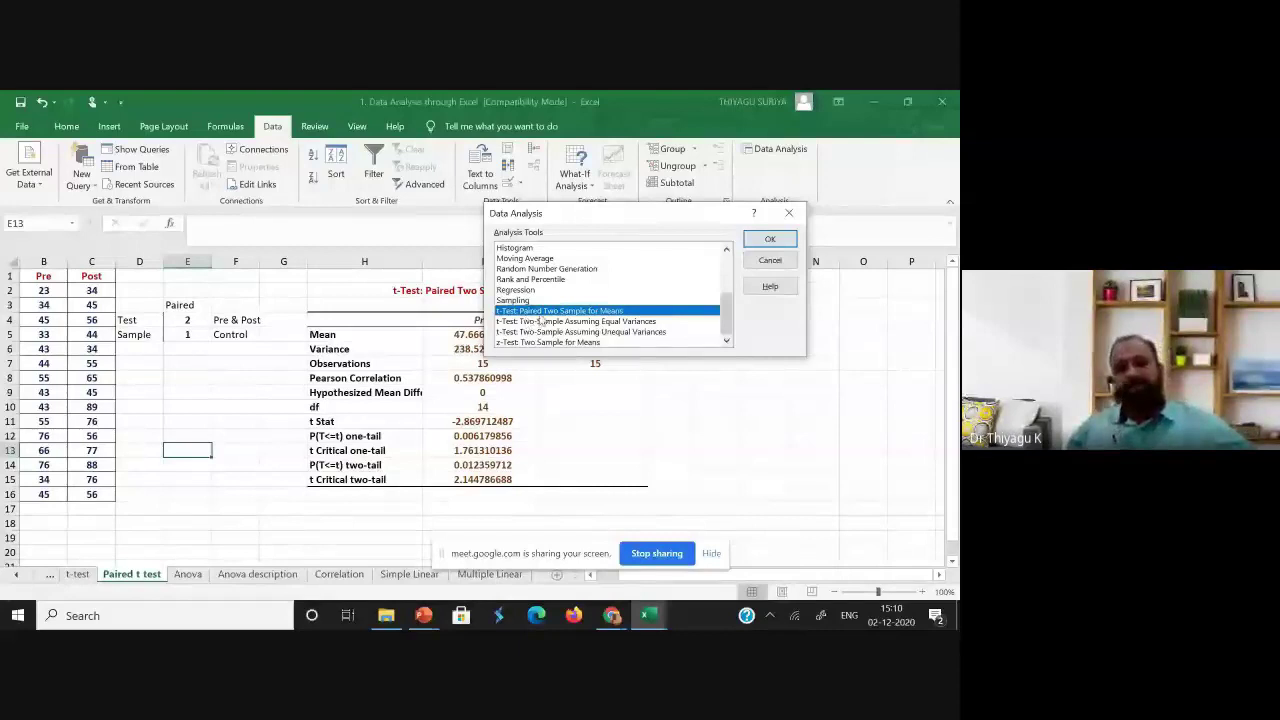
pyautogui.click(771, 241)
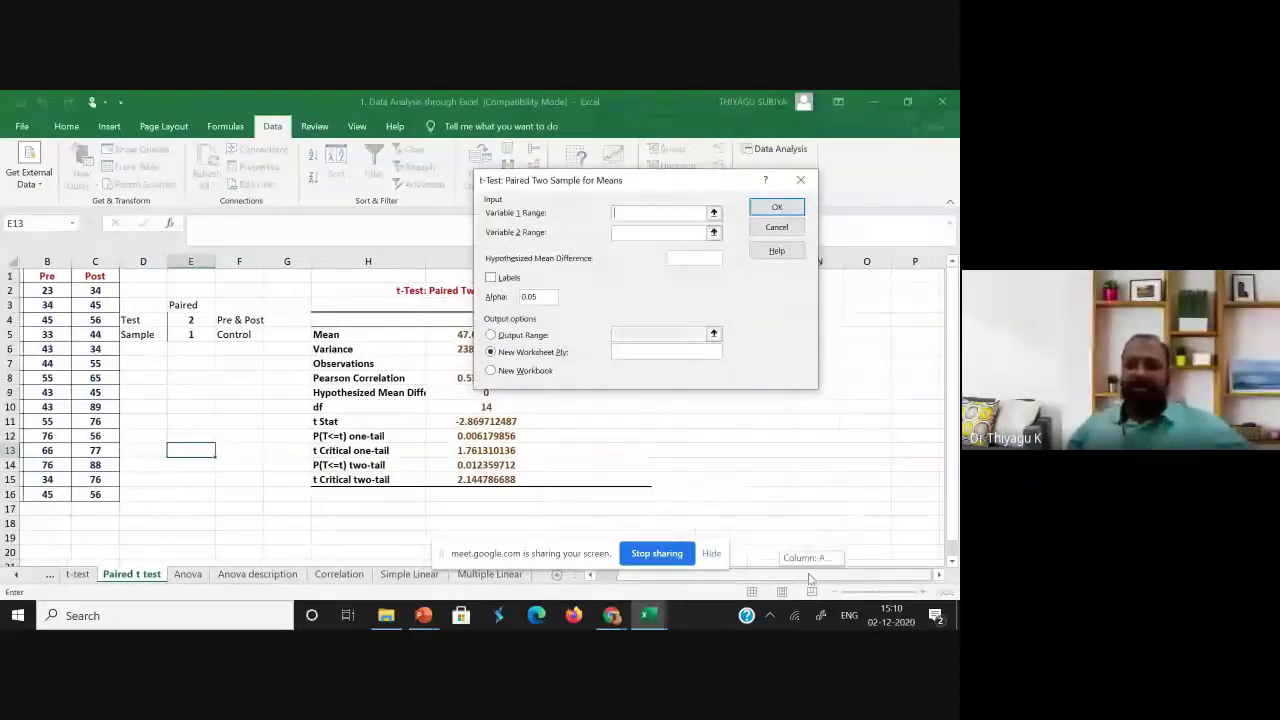
pyautogui.moveTo(808, 573); pyautogui.dragTo(768, 580)
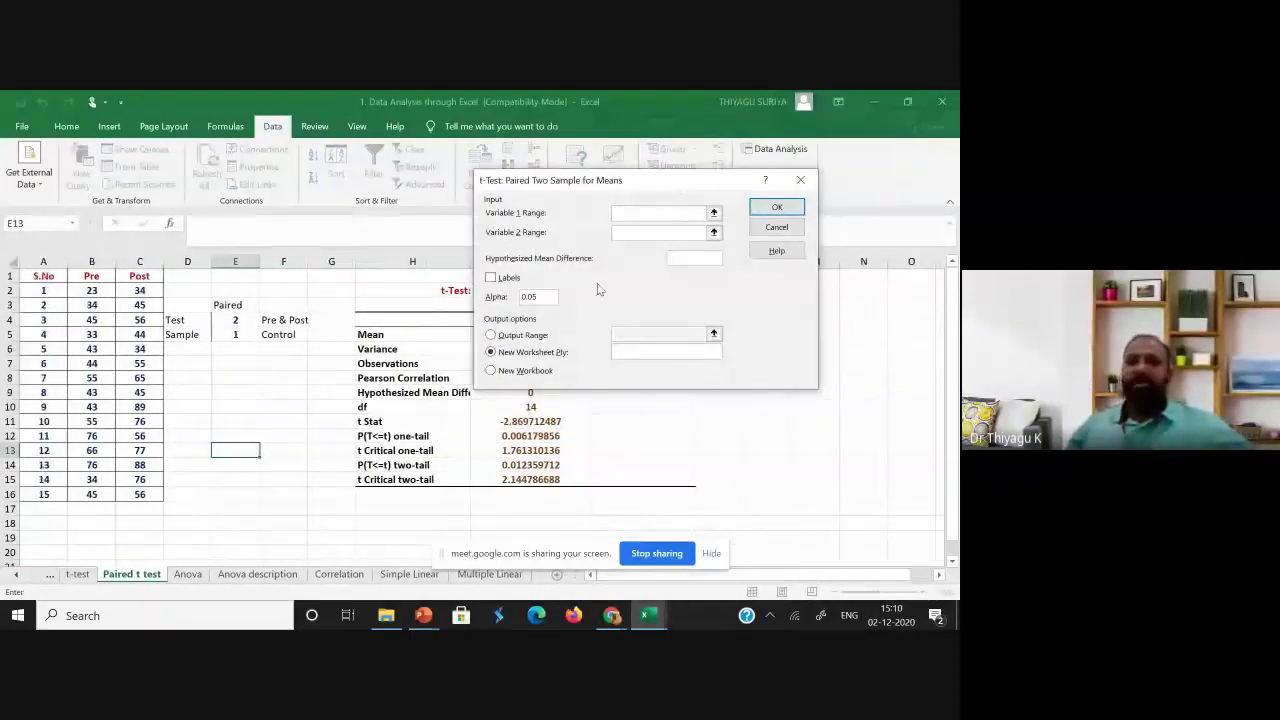
pyautogui.click(91, 261)
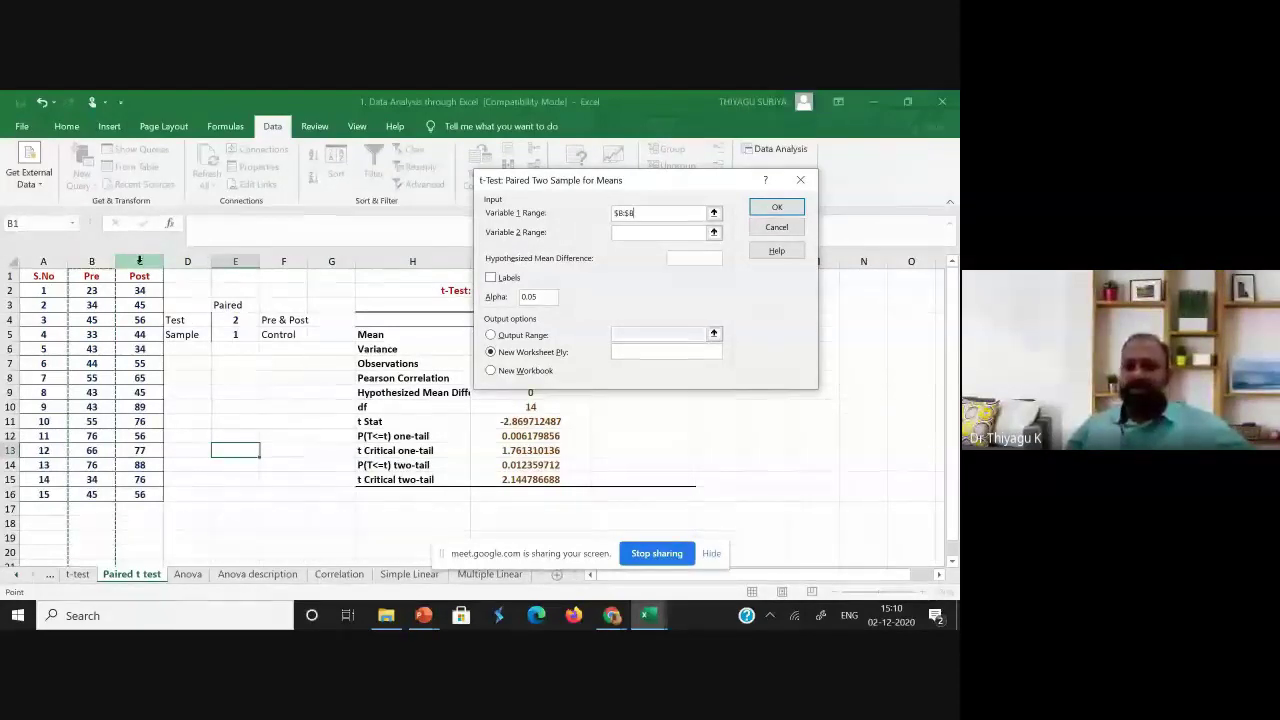
pyautogui.press('BackSpace')
pyautogui.press('BackSpace')
pyautogui.press('BackSpace')
pyautogui.press('BackSpace')
pyautogui.press('BackSpace')
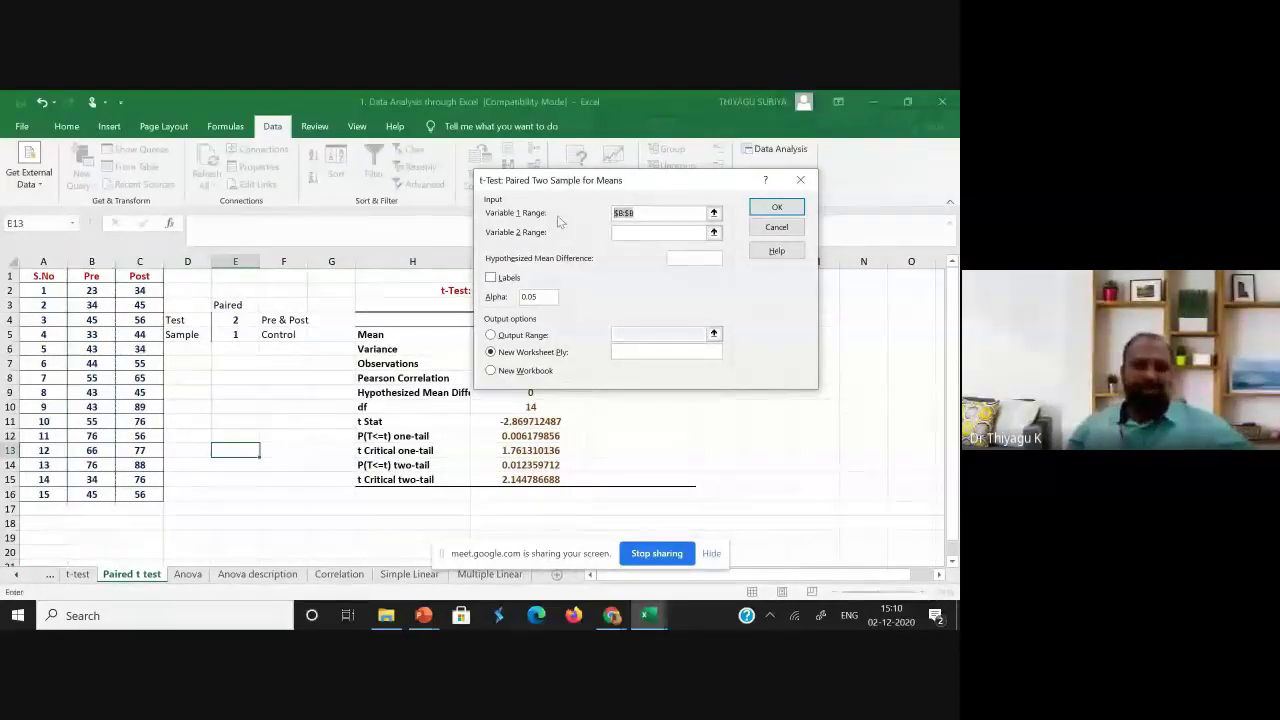
# Step: Set the Variable 1 range to the Pre scores in $B$1:$B$16 and the Variable 2 range to the Post scores in $C$1:$C$16
pyautogui.moveTo(101, 278); pyautogui.dragTo(90, 493)
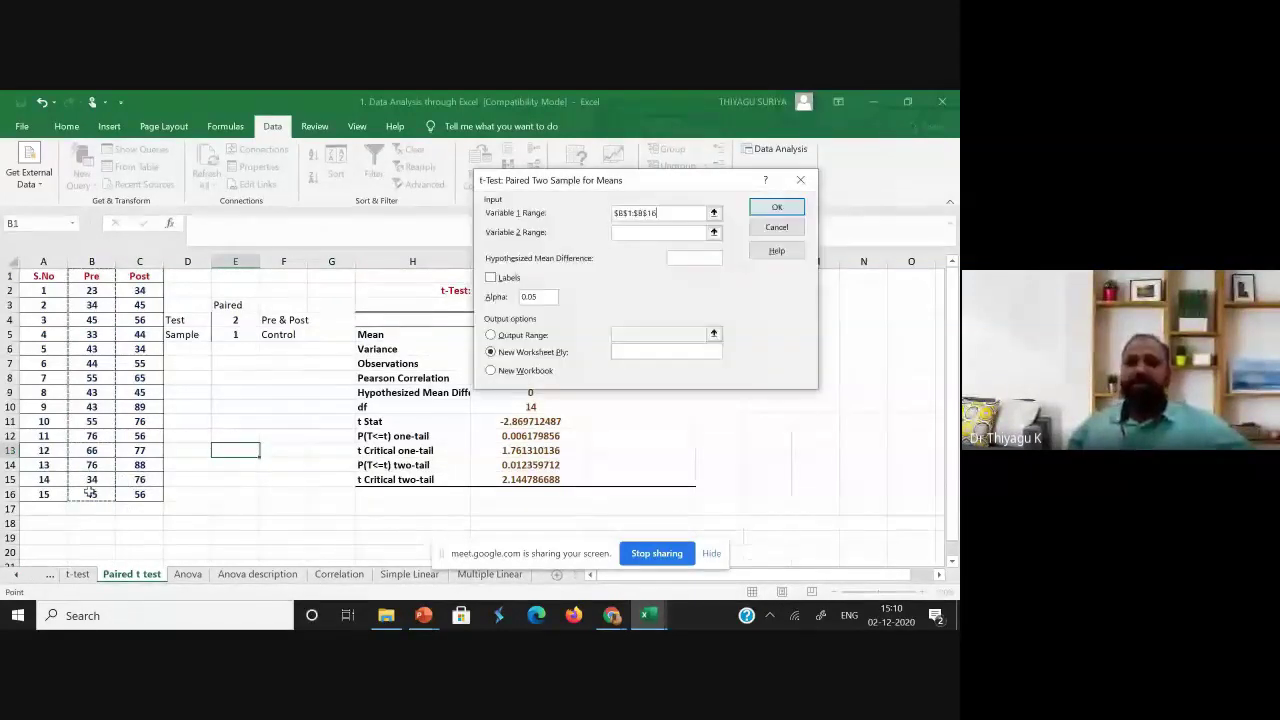
pyautogui.click(640, 232)
pyautogui.moveTo(145, 276); pyautogui.dragTo(157, 493)
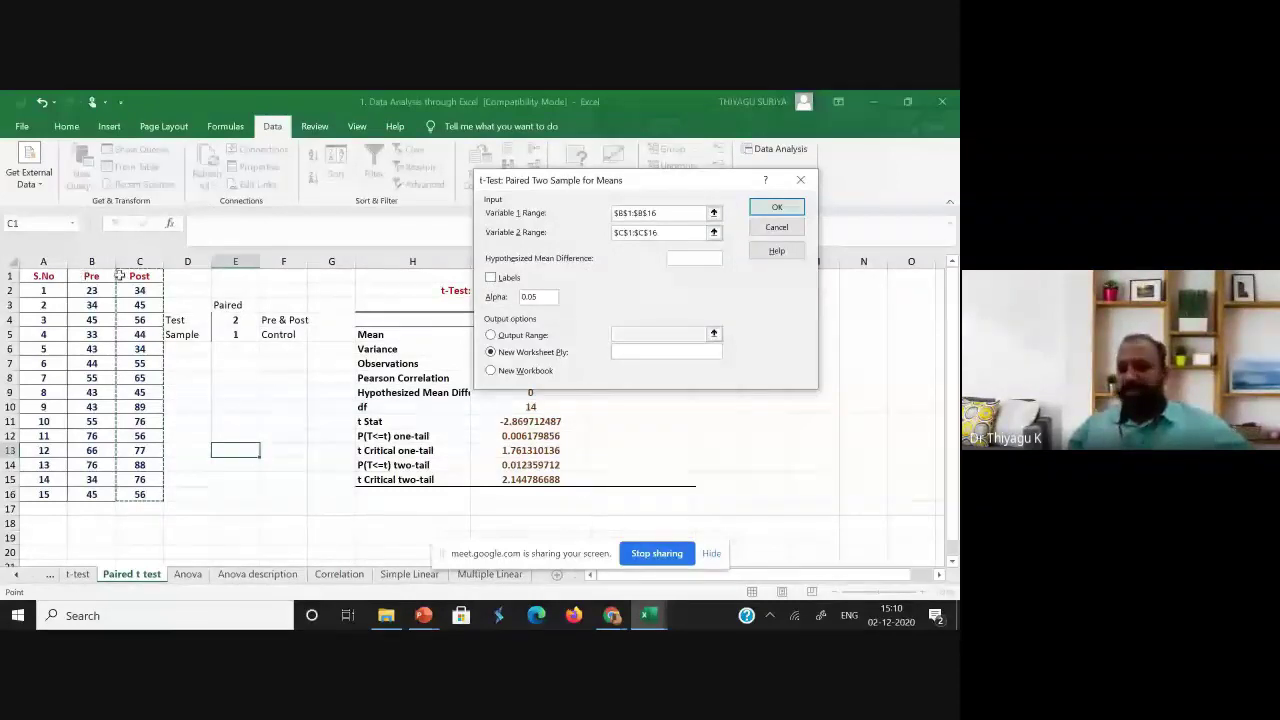
# Step: Mark the ranges as including labels and run the paired t-test with its output range set to $G$19
pyautogui.click(491, 278)
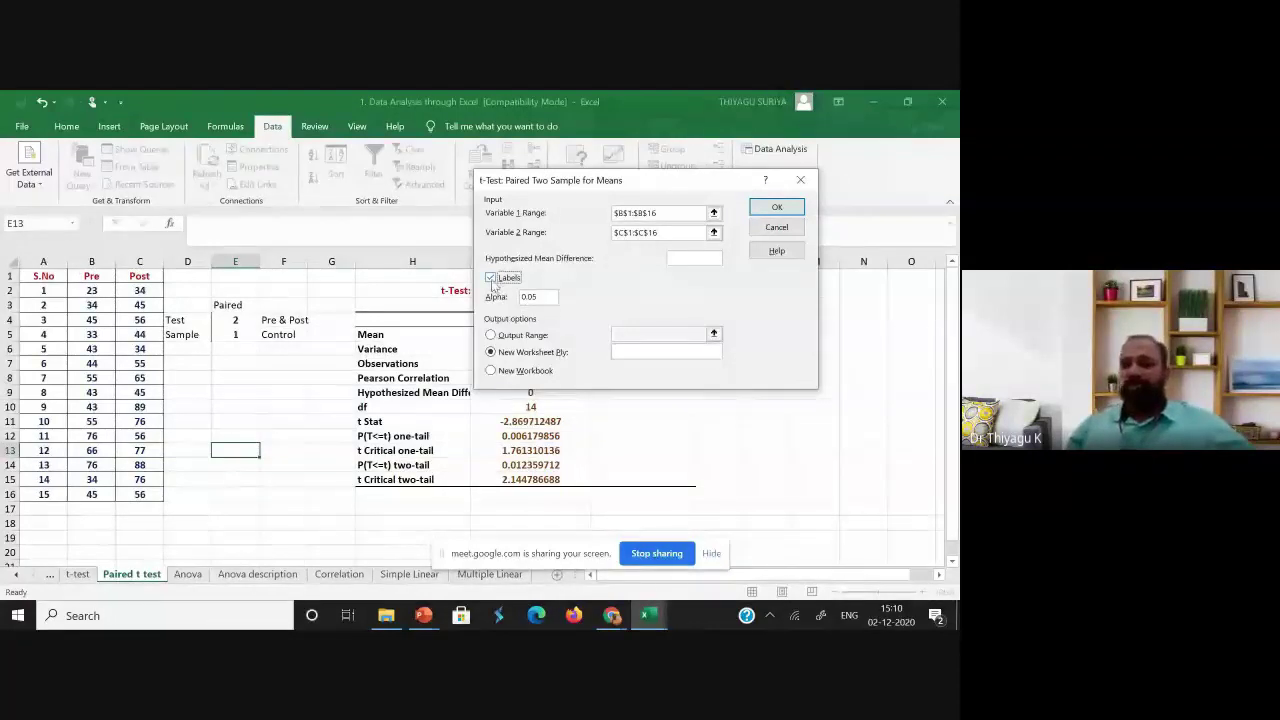
pyautogui.click(545, 336)
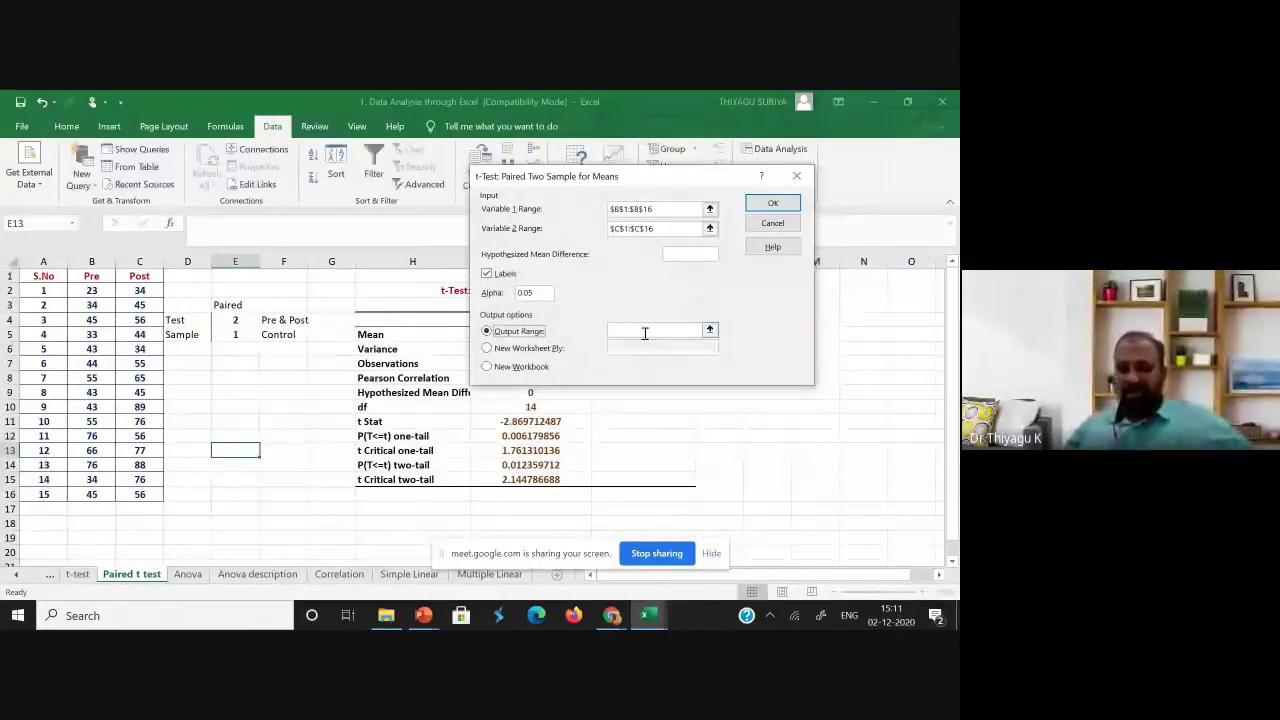
pyautogui.click(643, 337)
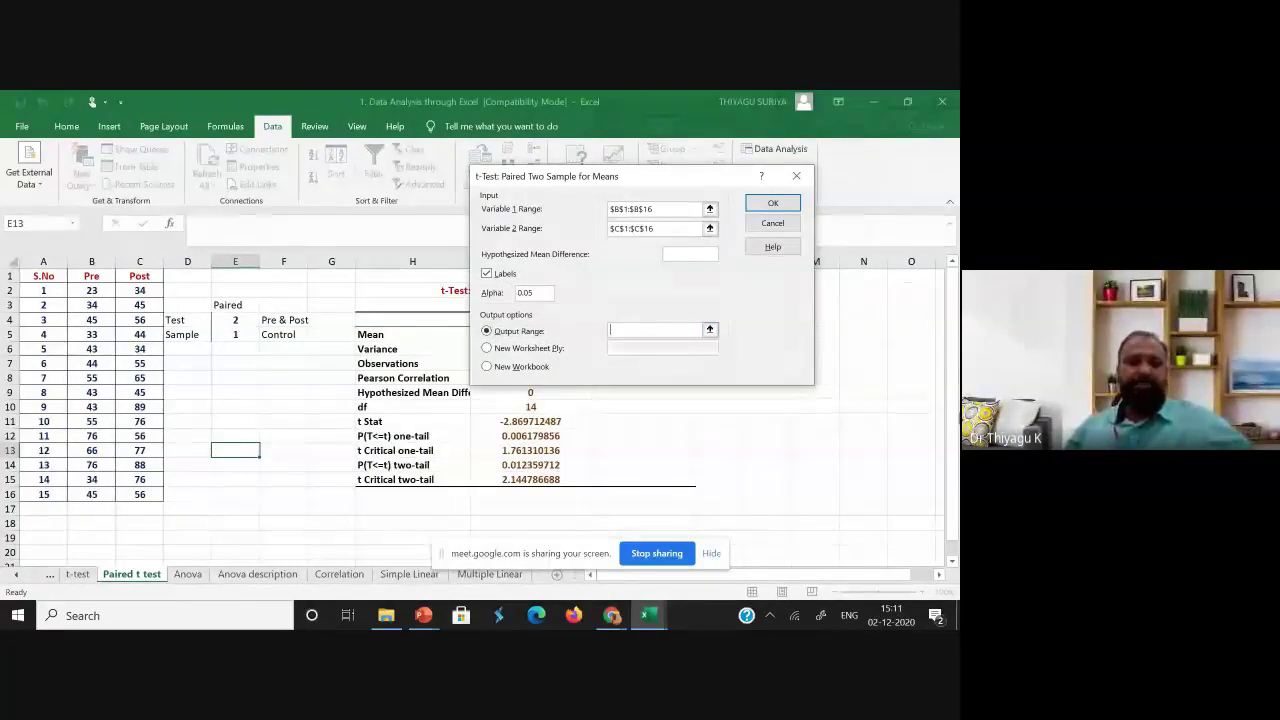
pyautogui.click(330, 537)
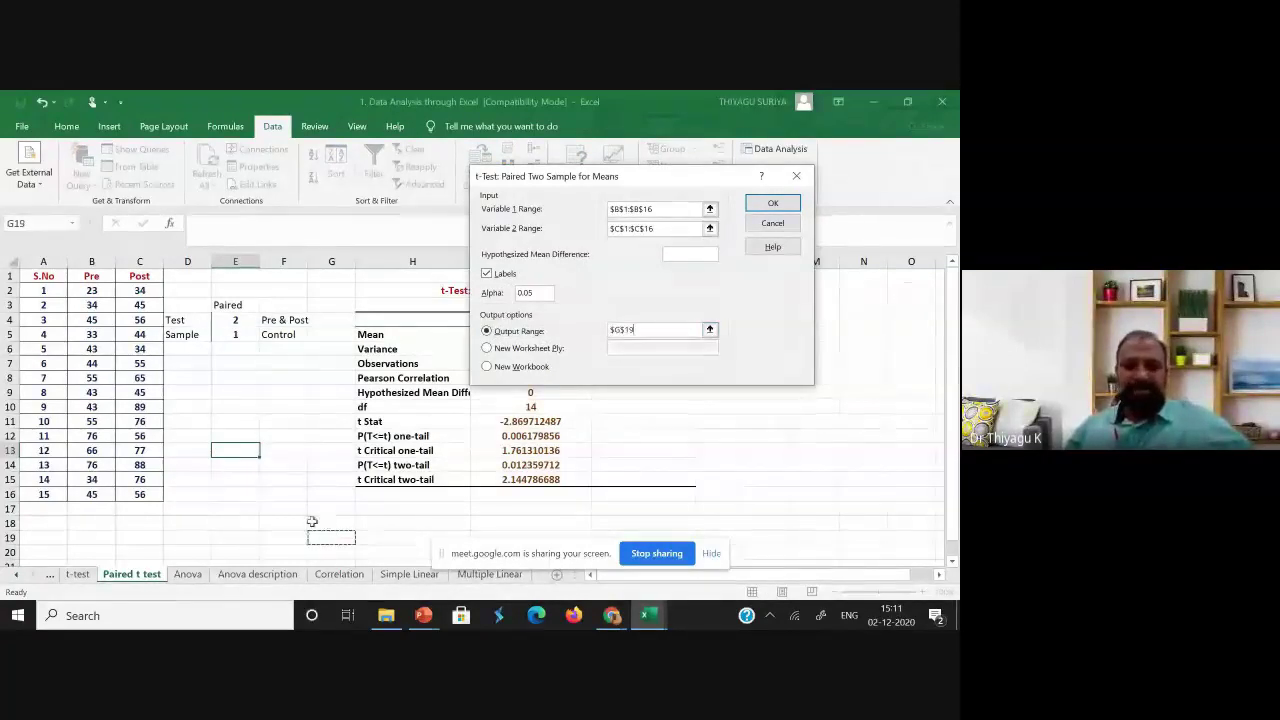
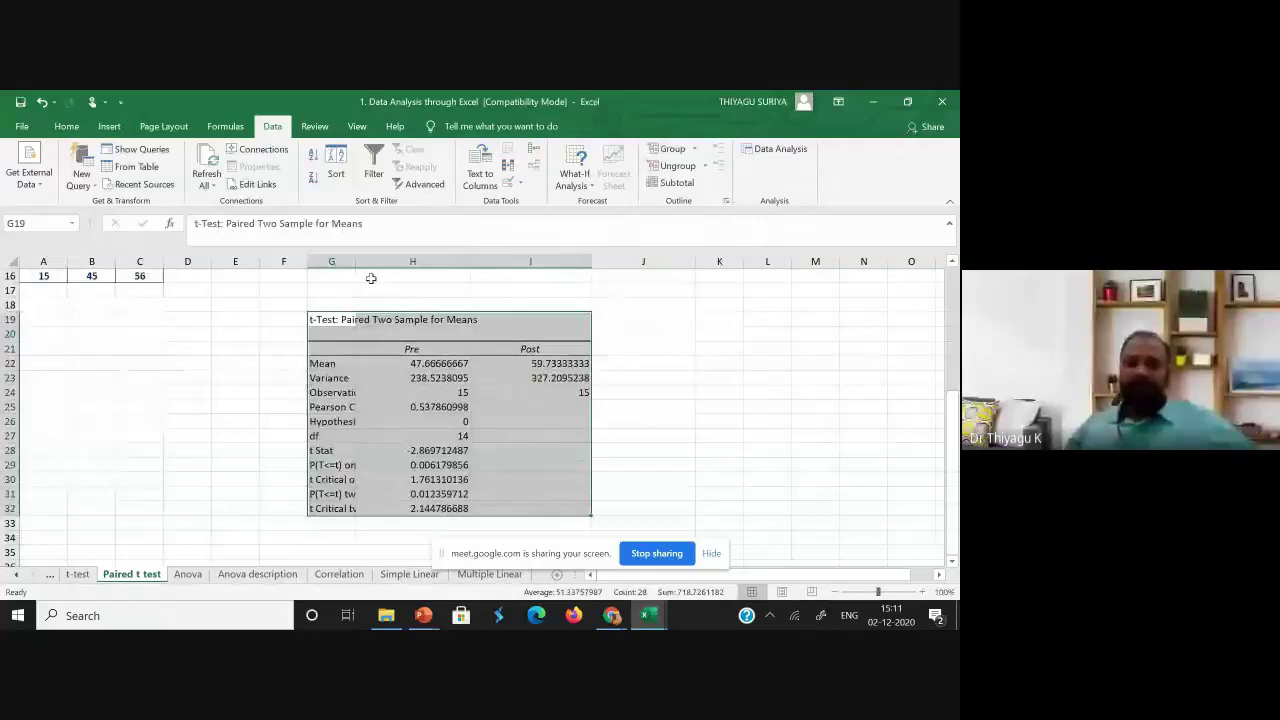
# Step: Widen columns G and H so the row labels of the new t-test output fit fully
pyautogui.moveTo(355, 261); pyautogui.dragTo(378, 268)
pyautogui.moveTo(495, 265); pyautogui.dragTo(512, 265)
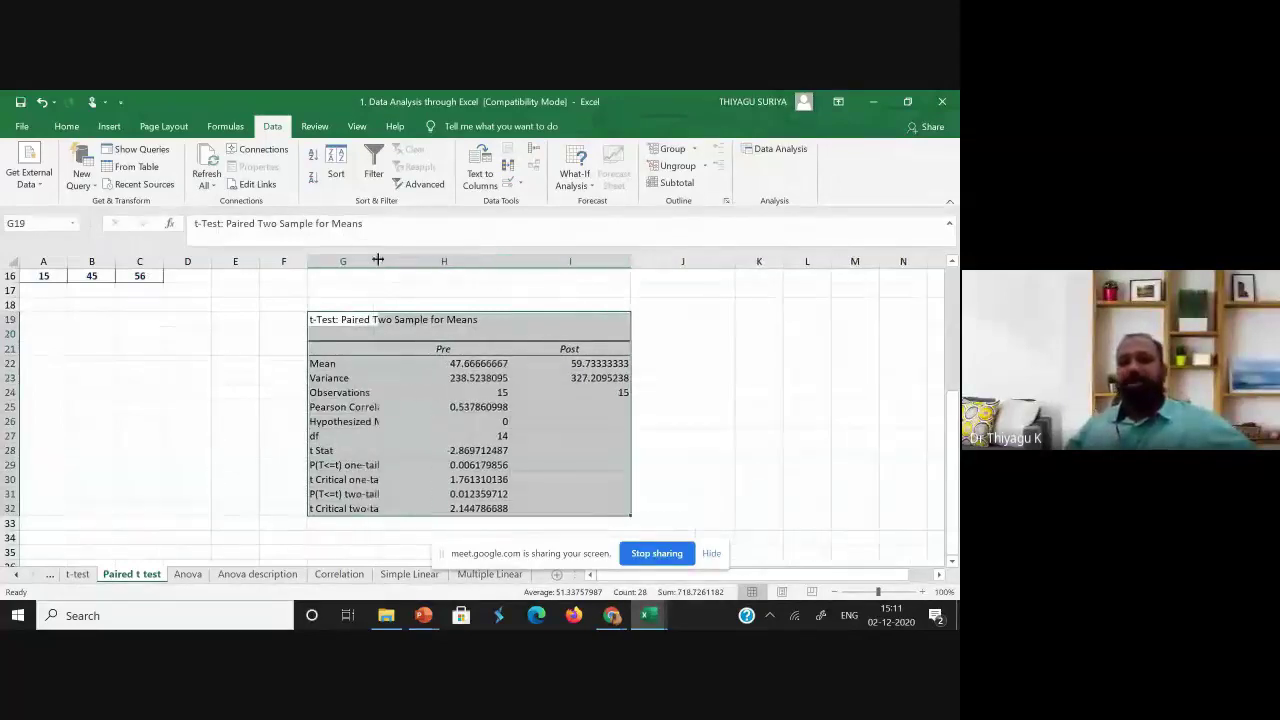
pyautogui.moveTo(378, 262); pyautogui.dragTo(451, 258)
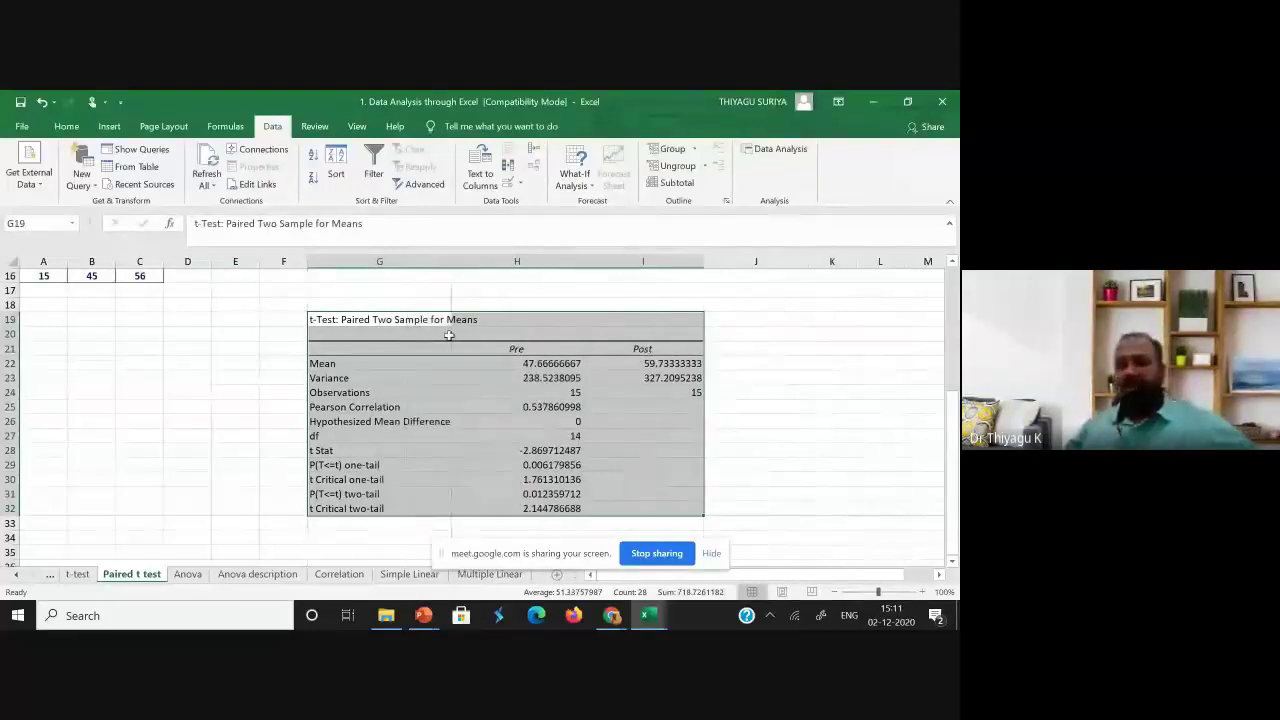
pyautogui.click(386, 410)
# Step: Compare the earlier paired t-test table in columns H to J with the new output starting at G19
pyautogui.scroll(4, 386, 416)
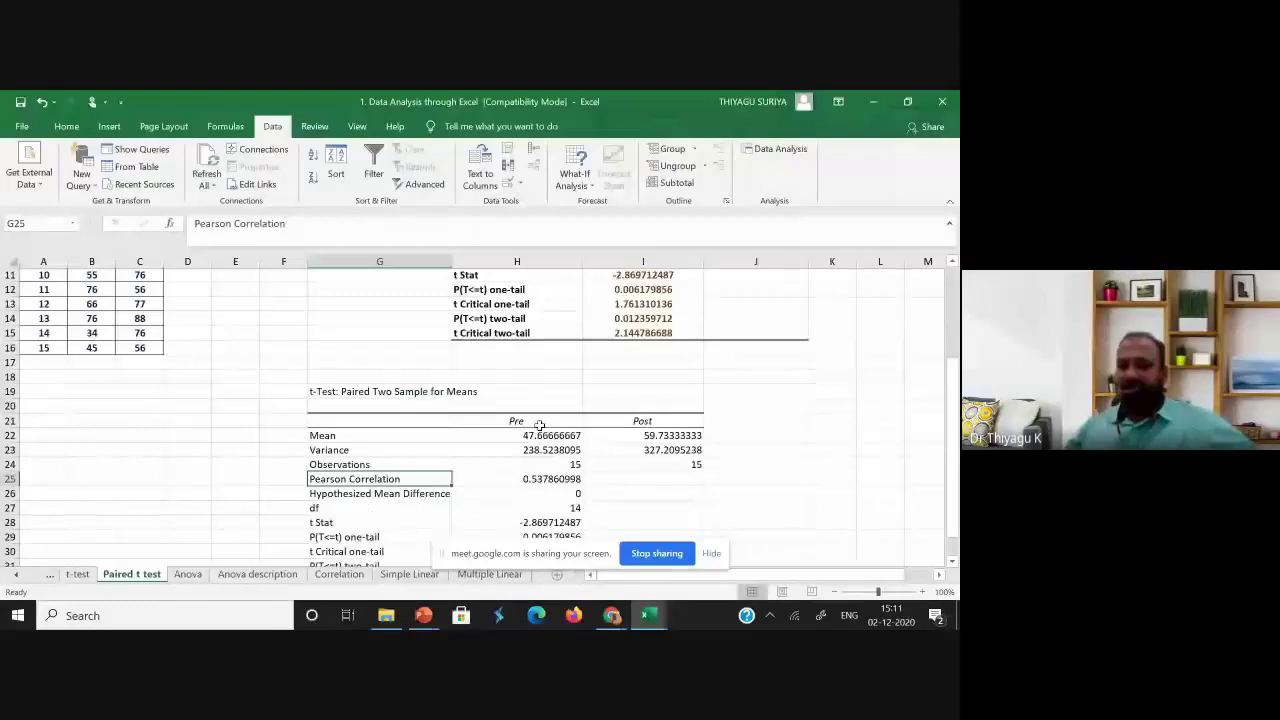
pyautogui.click(517, 261)
pyautogui.click(663, 258)
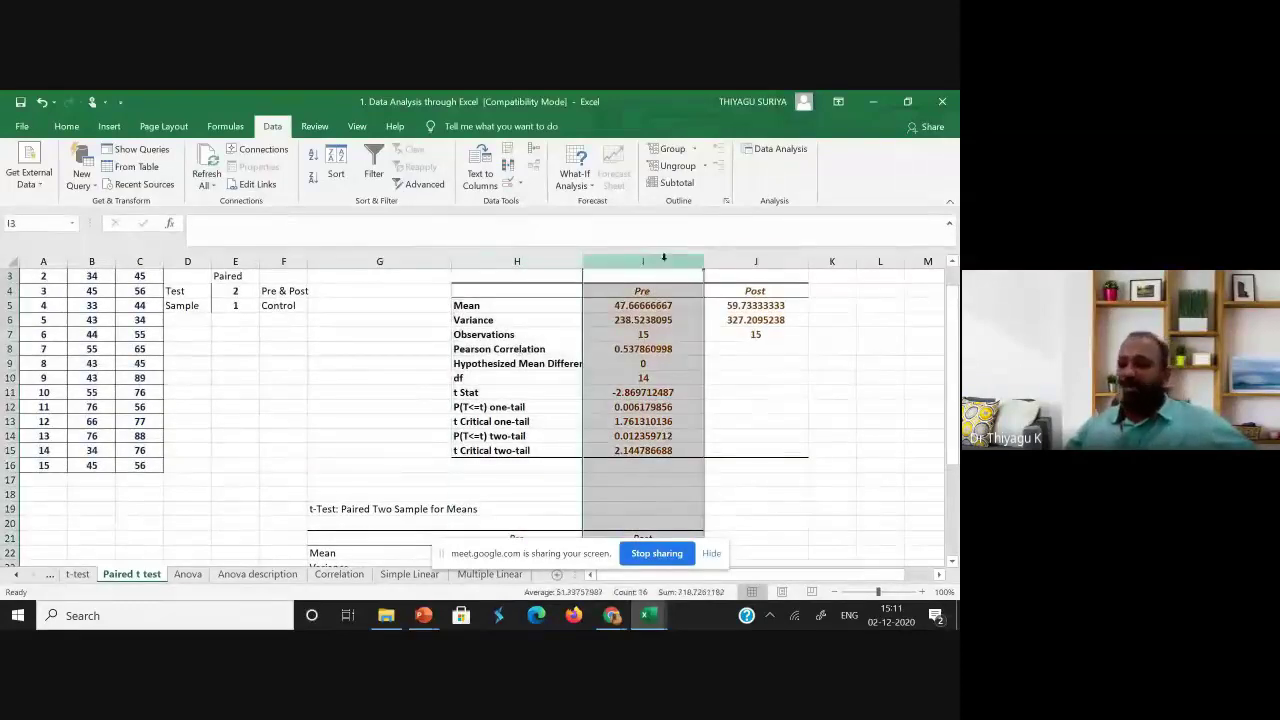
pyautogui.click(756, 261)
pyautogui.moveTo(660, 260); pyautogui.dragTo(655, 265)
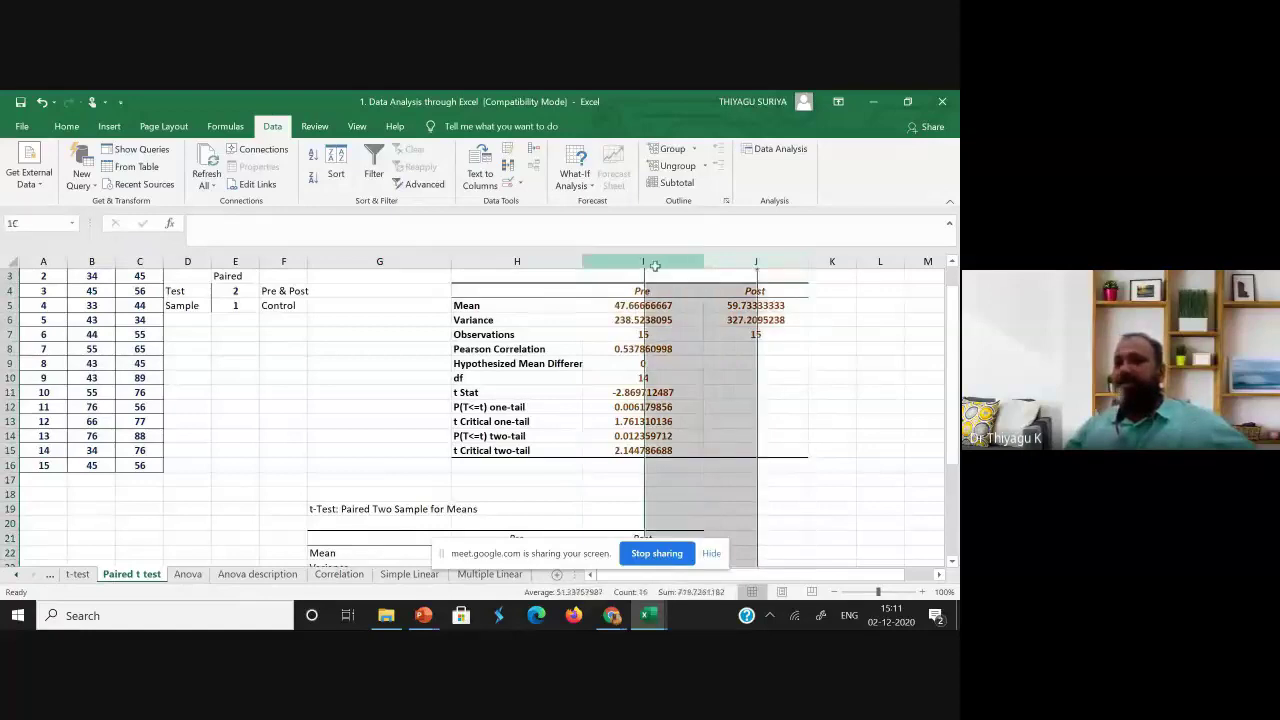
pyautogui.click(517, 261)
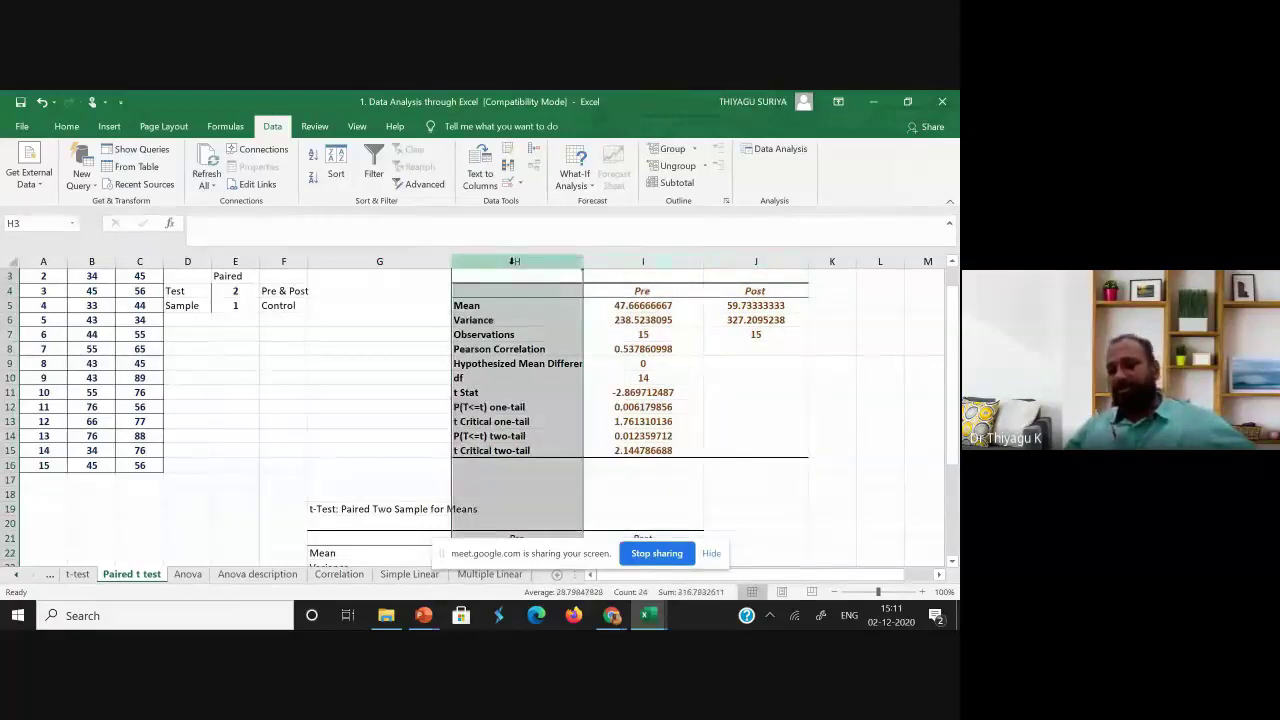
pyautogui.click(616, 261)
pyautogui.click(757, 261)
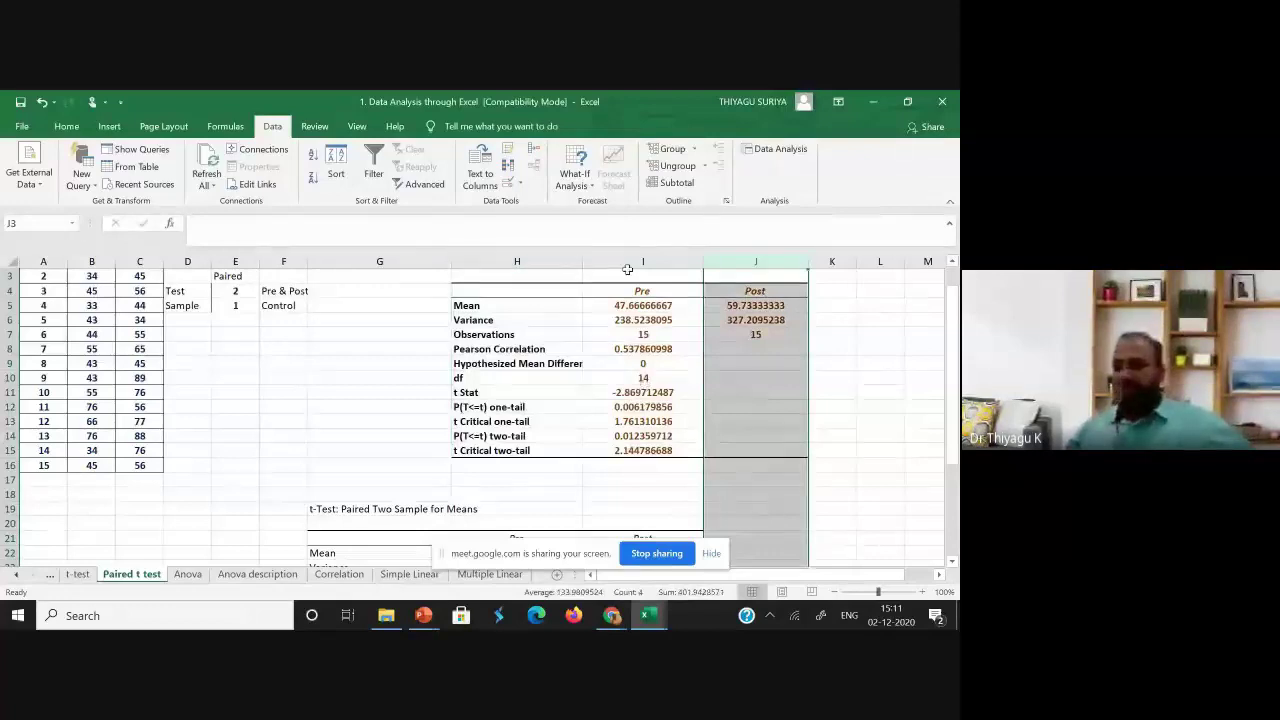
pyautogui.scroll(-2, 700, 340)
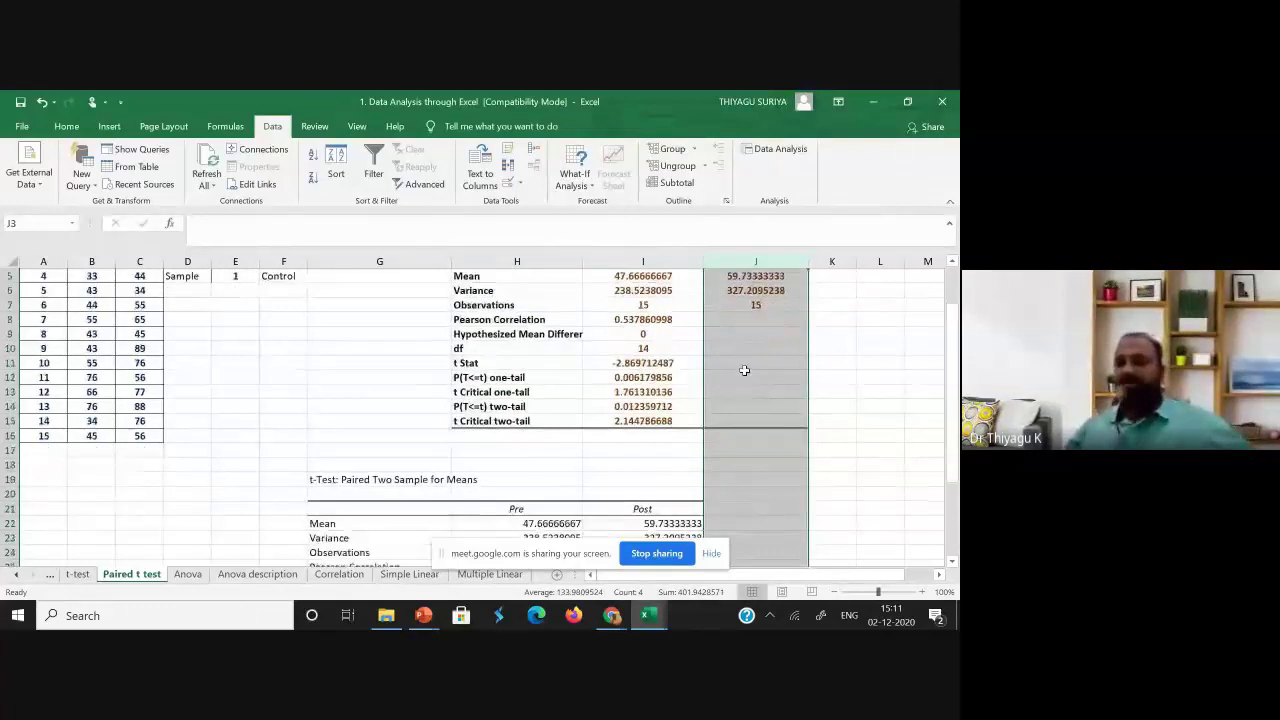
pyautogui.scroll(-2, 744, 370)
pyautogui.scroll(4, 700, 400)
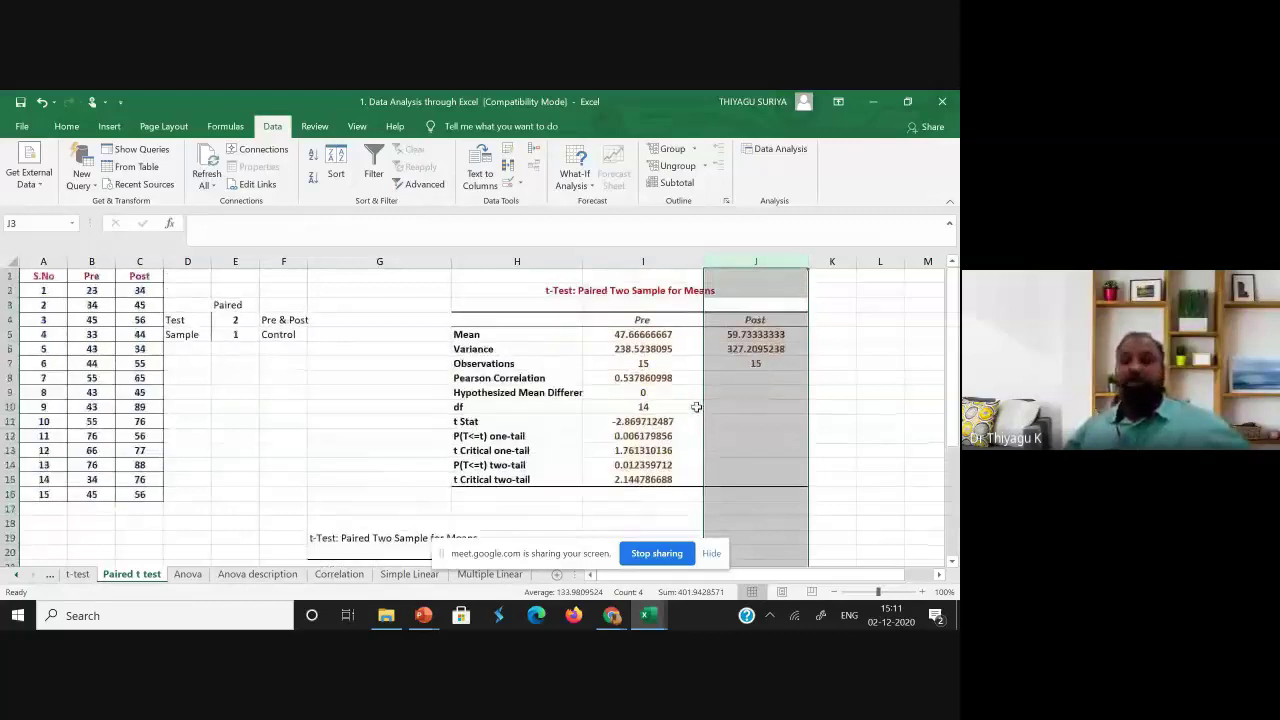
pyautogui.scroll(-3, 695, 407)
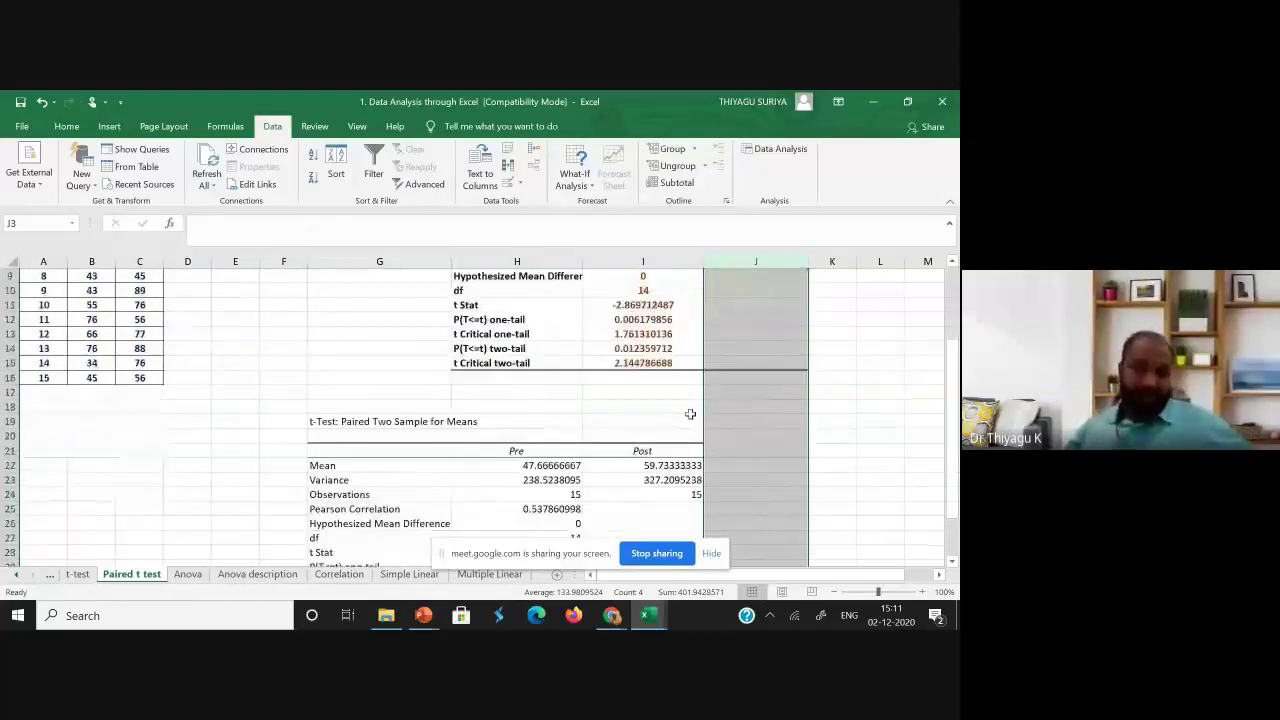
pyautogui.scroll(1, 640, 322)
pyautogui.scroll(3, 640, 322)
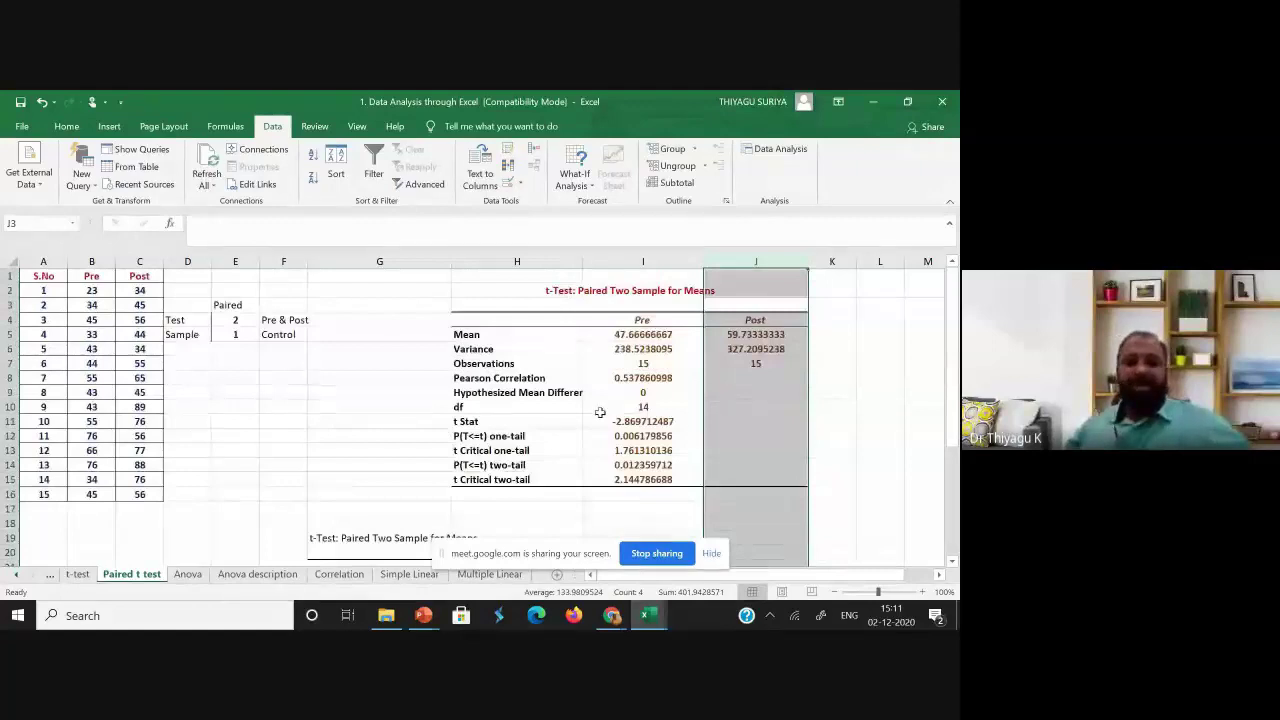
# Step: Examine the Mean and Variance rows for Pre and Post in the new t-test output
pyautogui.scroll(-5, 564, 336)
pyautogui.click(551, 422)
pyautogui.click(382, 378)
pyautogui.moveTo(382, 378); pyautogui.dragTo(651, 378)
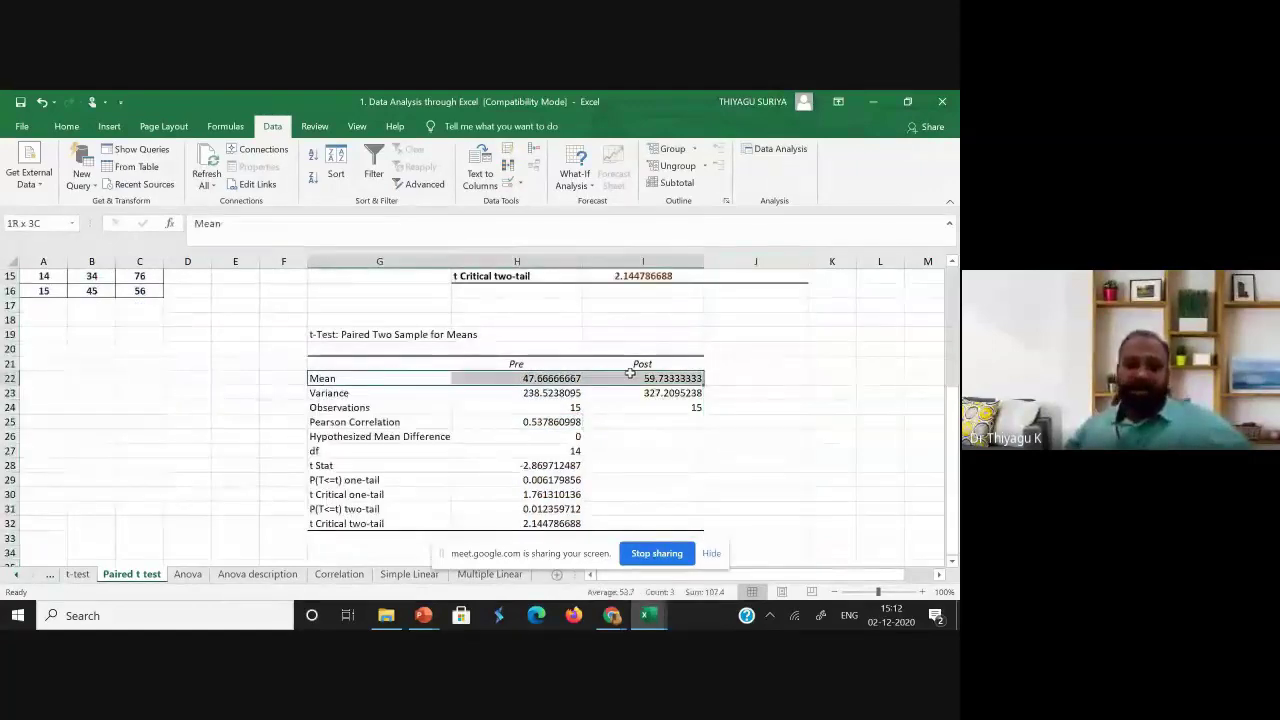
pyautogui.click(540, 378)
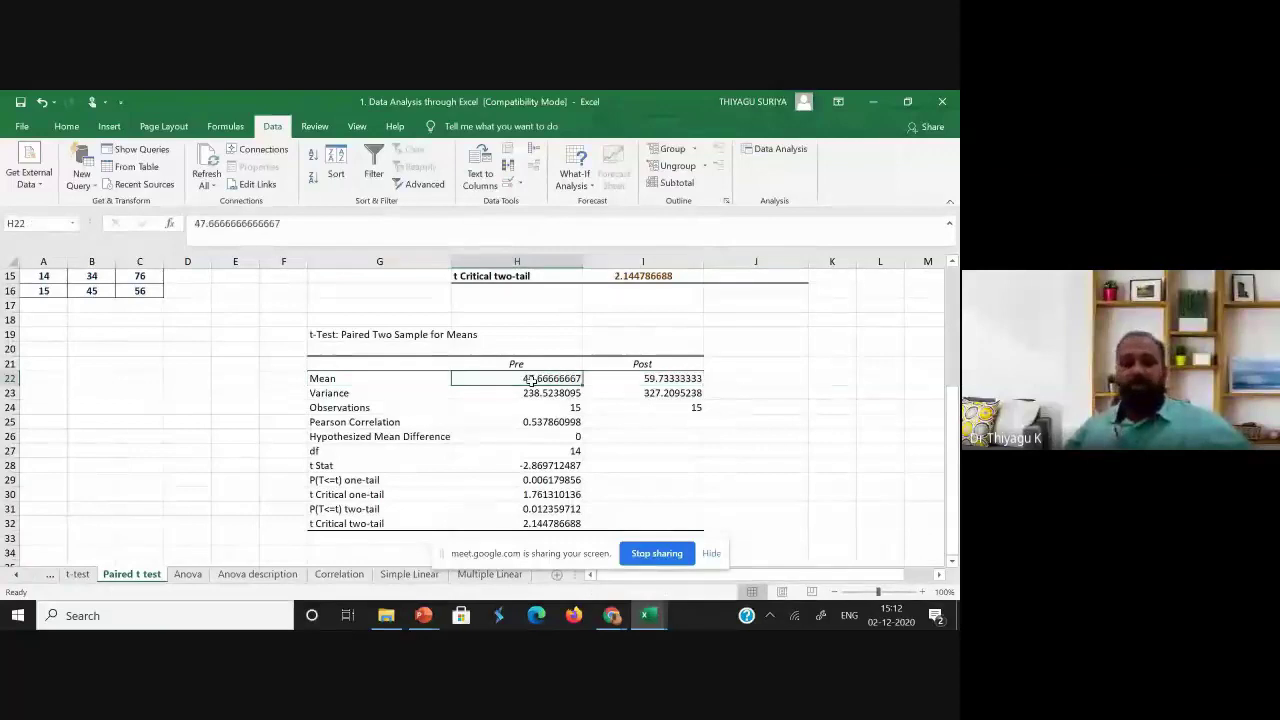
pyautogui.click(667, 382)
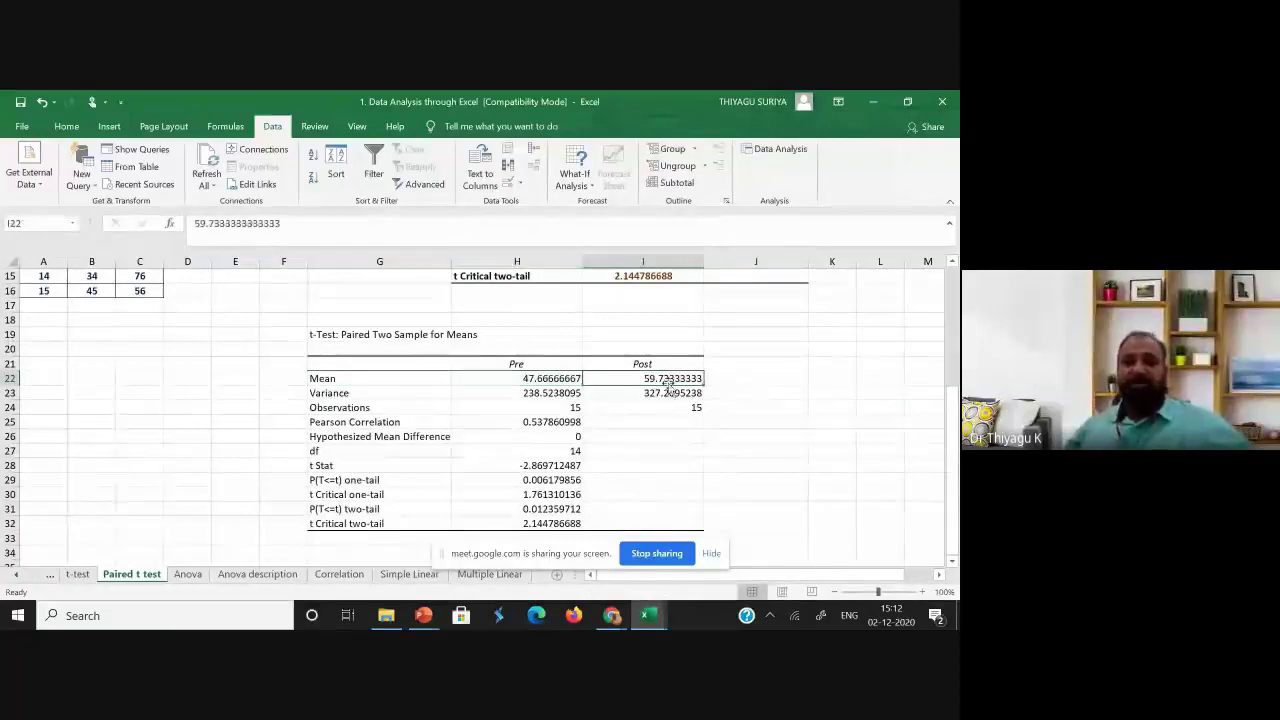
pyautogui.click(370, 393)
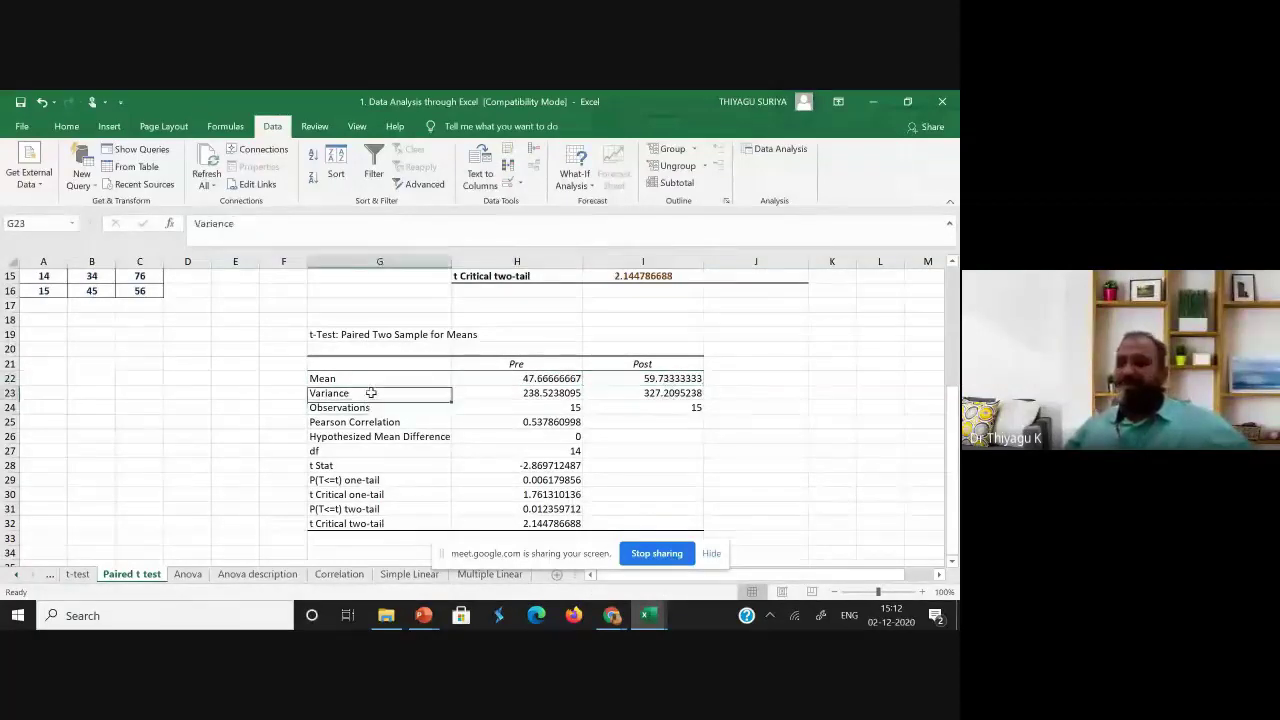
pyautogui.click(528, 392)
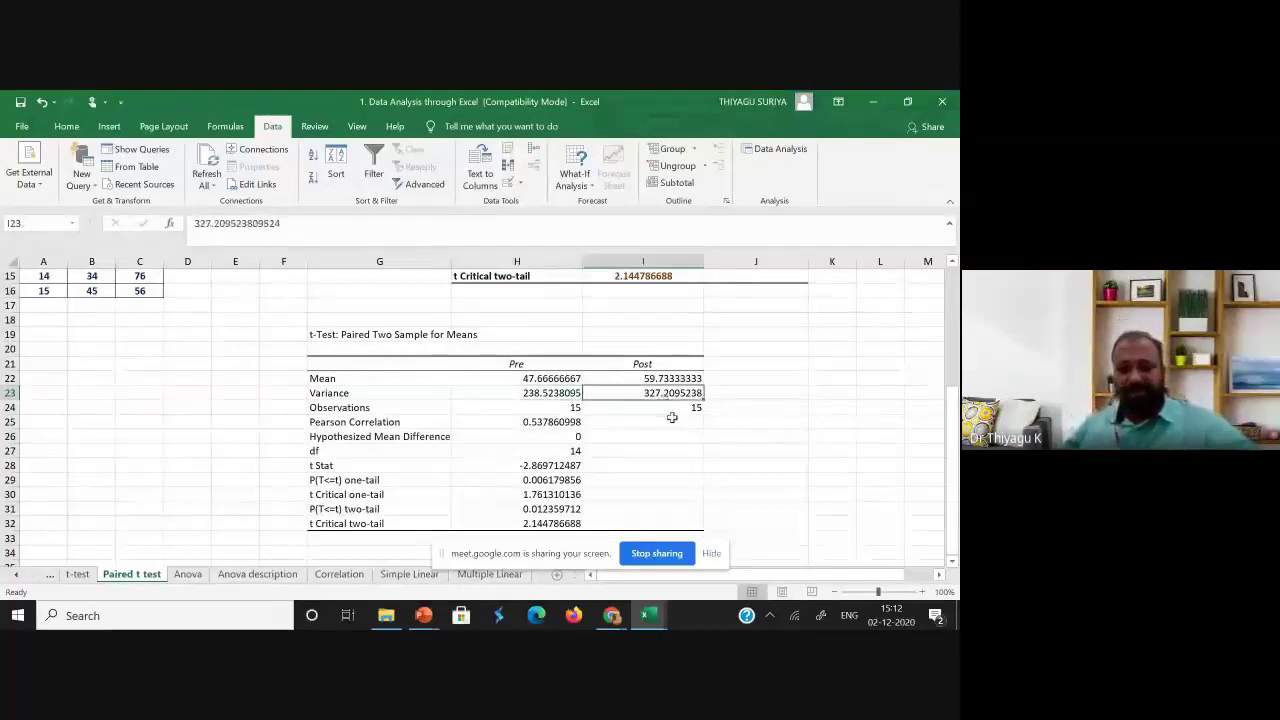
# Step: Review the Observations row and the Pearson Correlation value in the new t-test output
pyautogui.click(357, 410)
pyautogui.moveTo(357, 410); pyautogui.dragTo(610, 408)
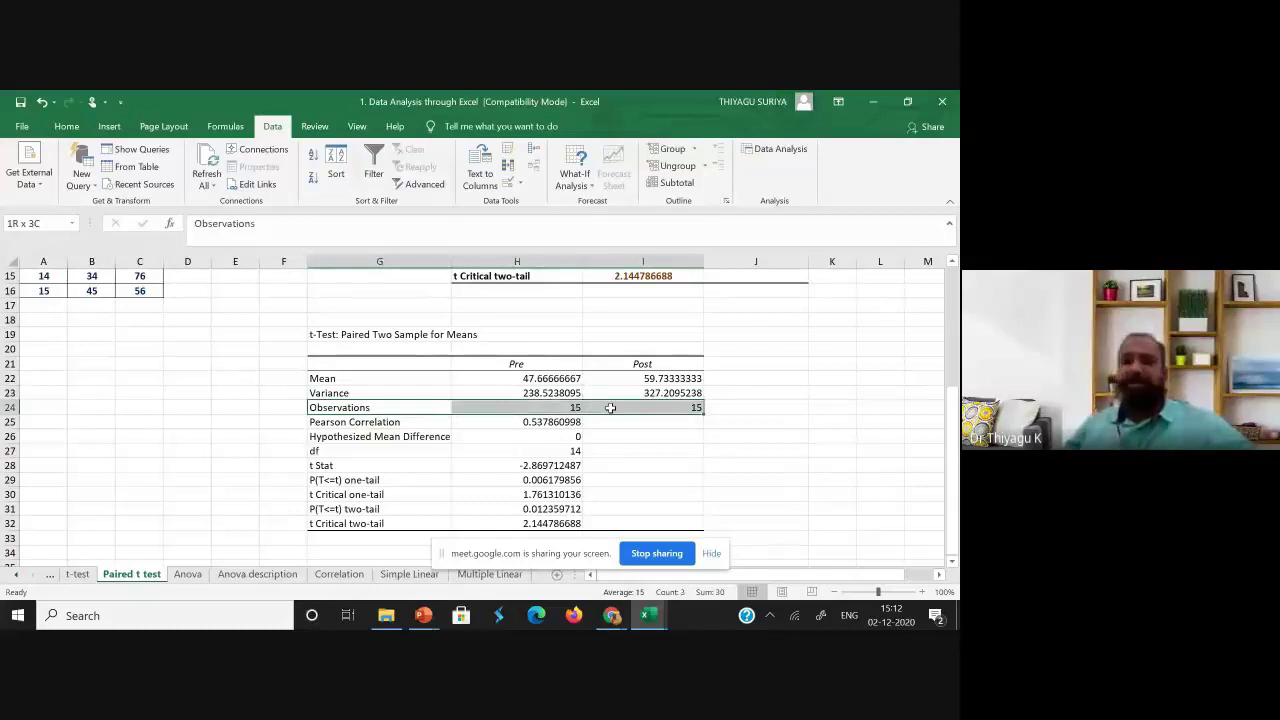
pyautogui.moveTo(610, 408); pyautogui.dragTo(640, 409)
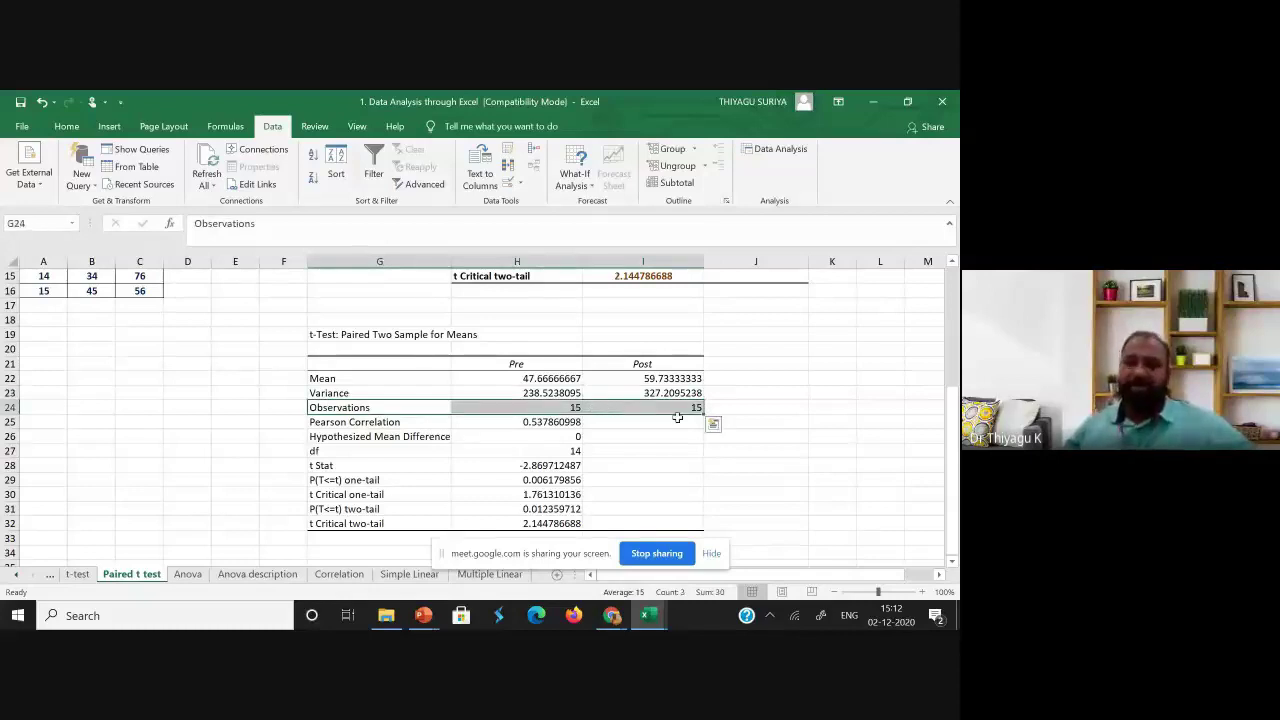
pyautogui.click(670, 412)
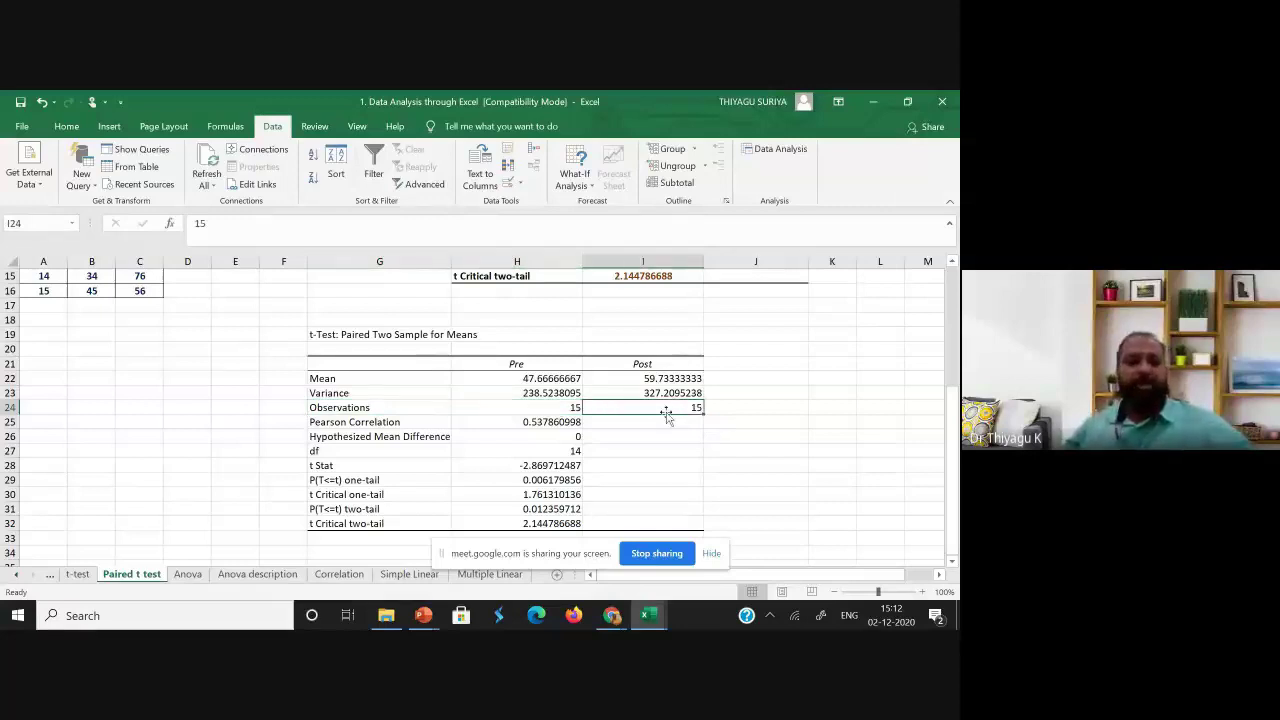
pyautogui.click(382, 424)
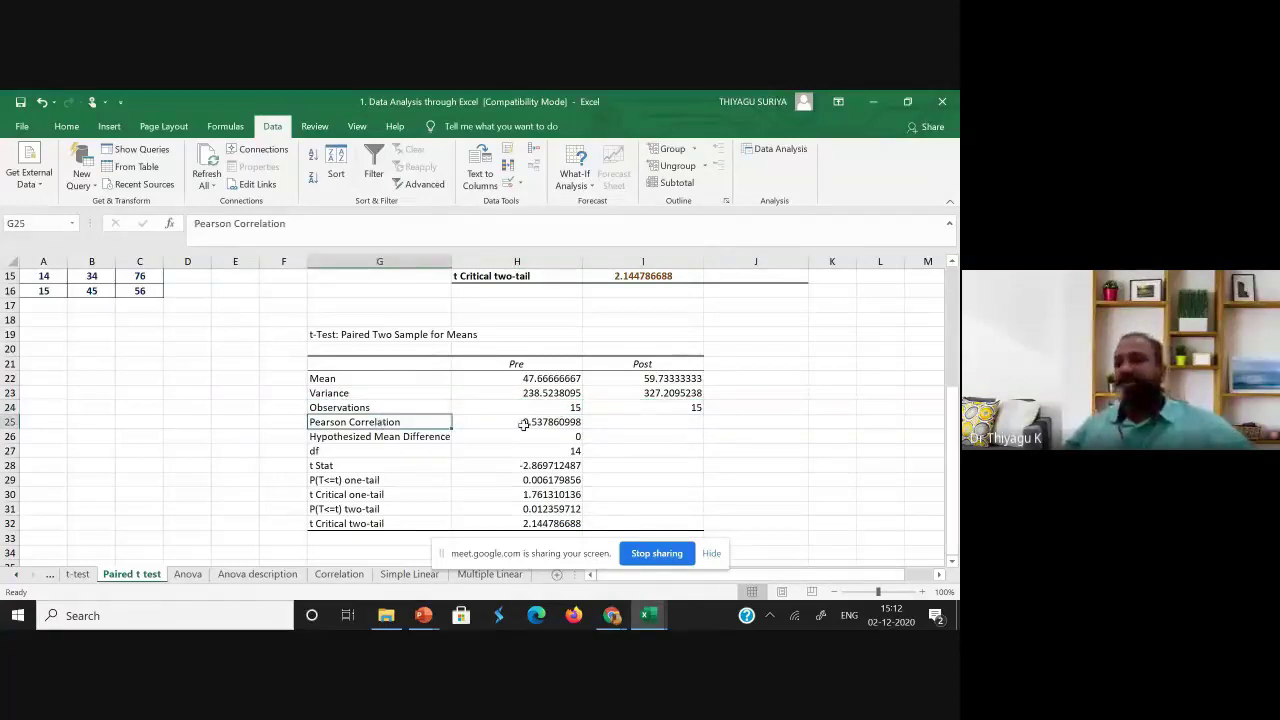
pyautogui.click(523, 424)
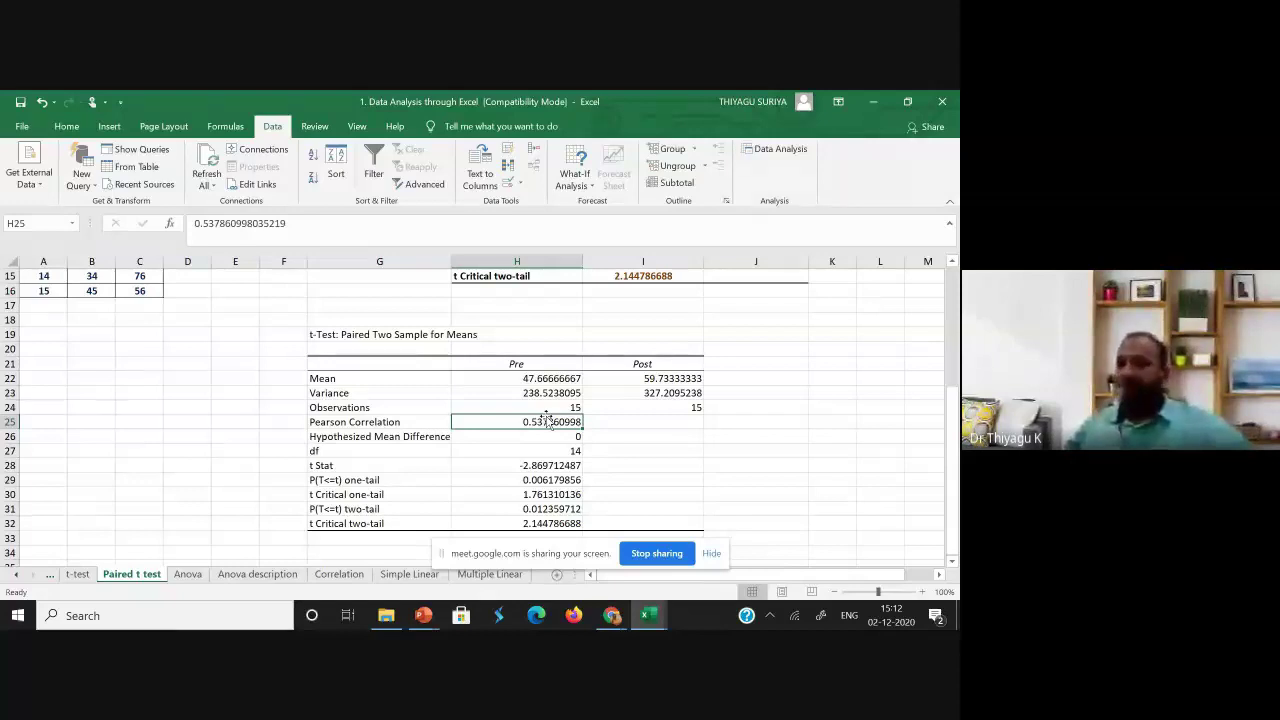
# Step: Add the note "n-1" in I27 beside the df value of the new t-test output
pyautogui.click(380, 451)
pyautogui.click(550, 452)
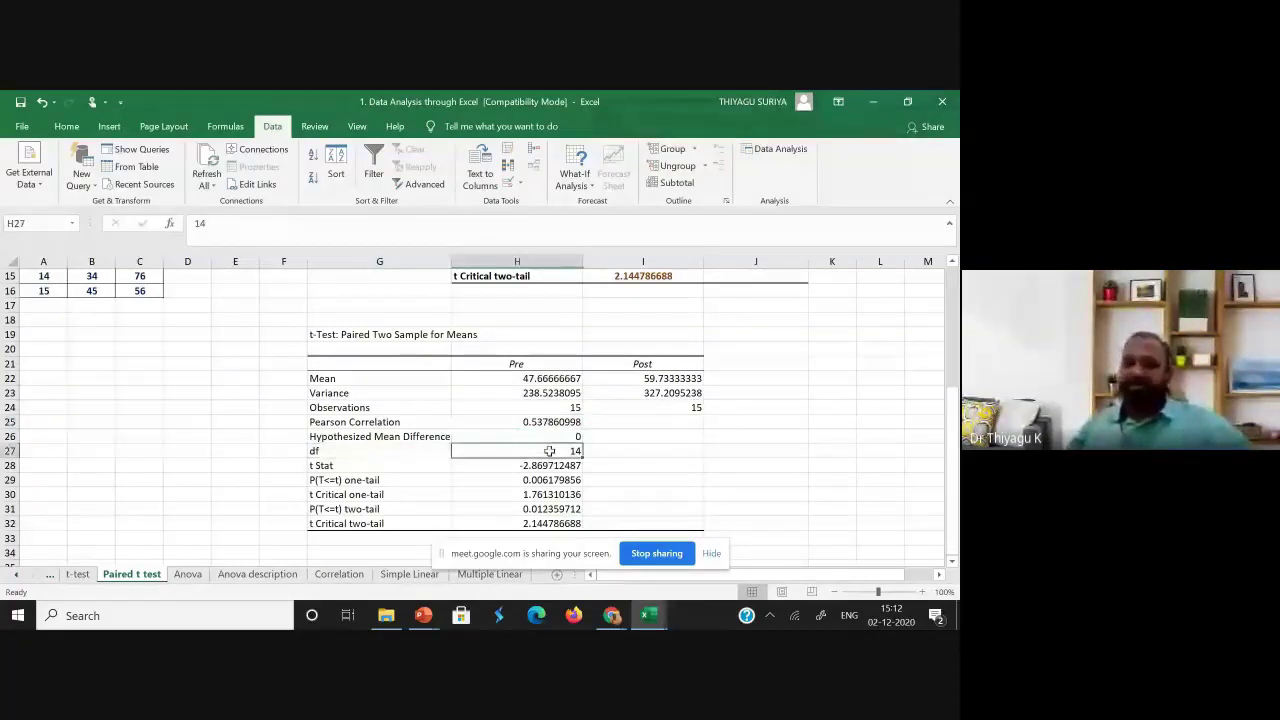
pyautogui.click(676, 453)
pyautogui.write('n-1')
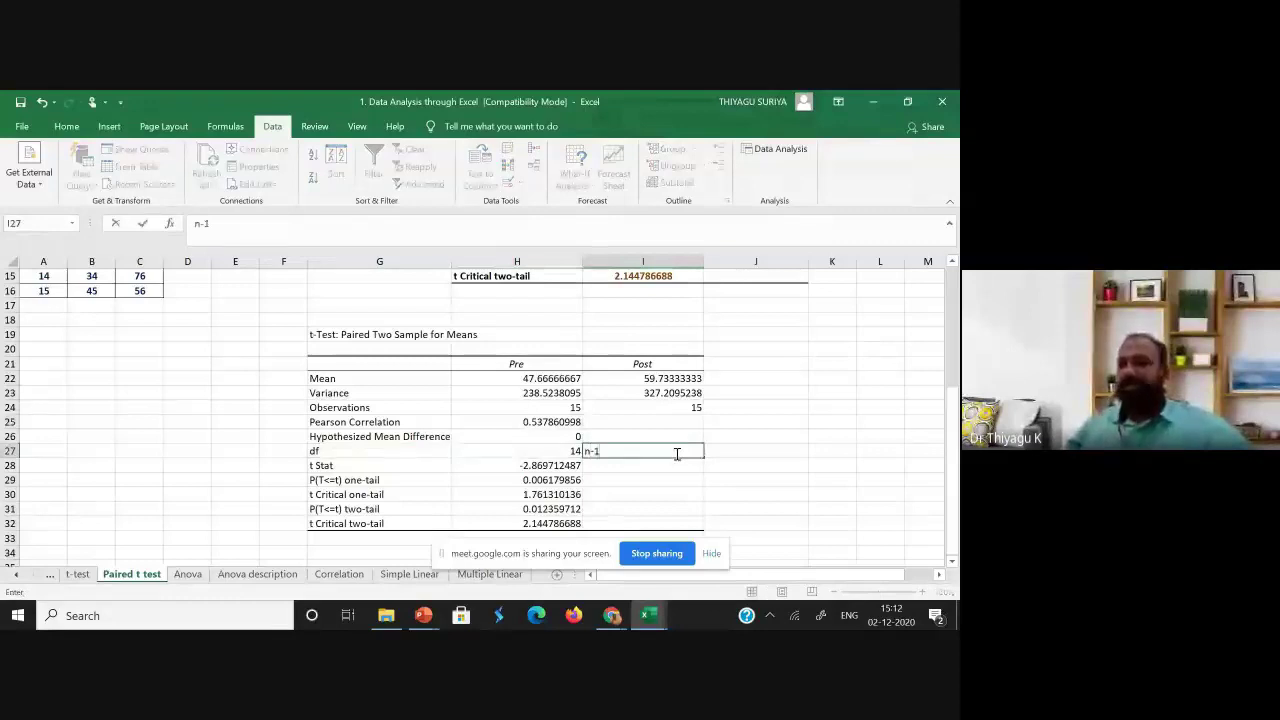
pyautogui.press('Return')
pyautogui.click(648, 453)
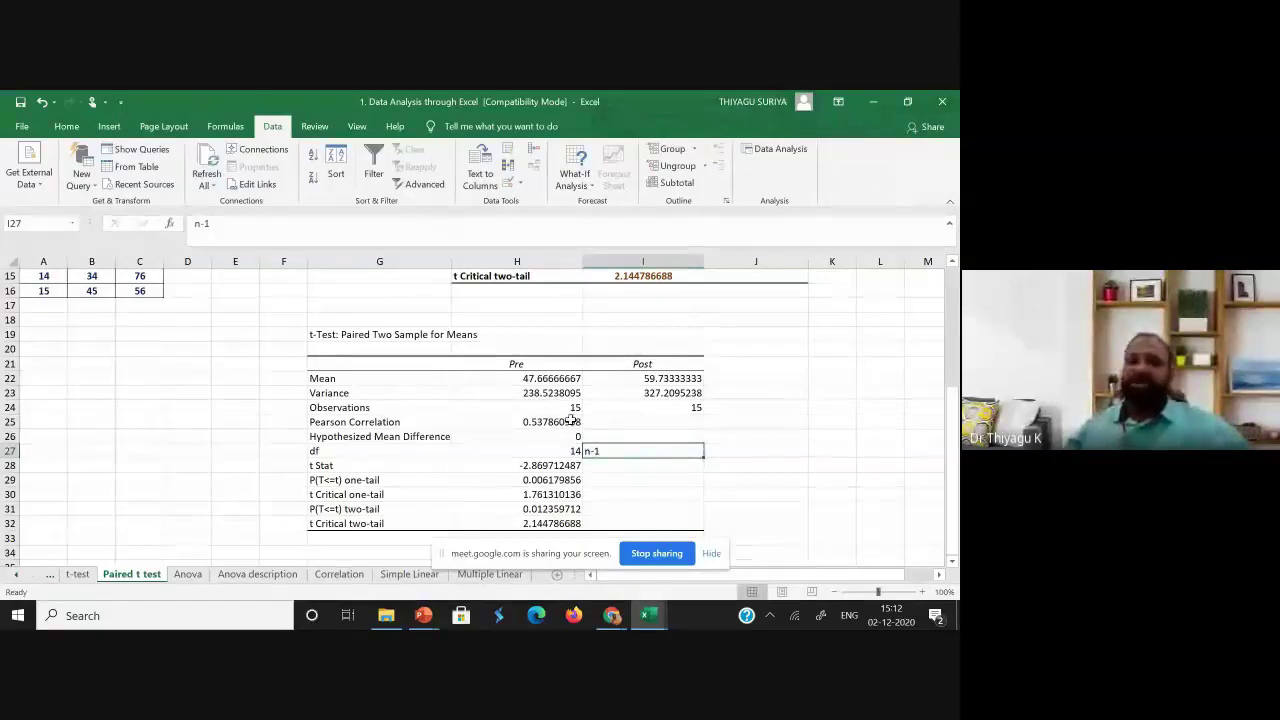
pyautogui.click(600, 460)
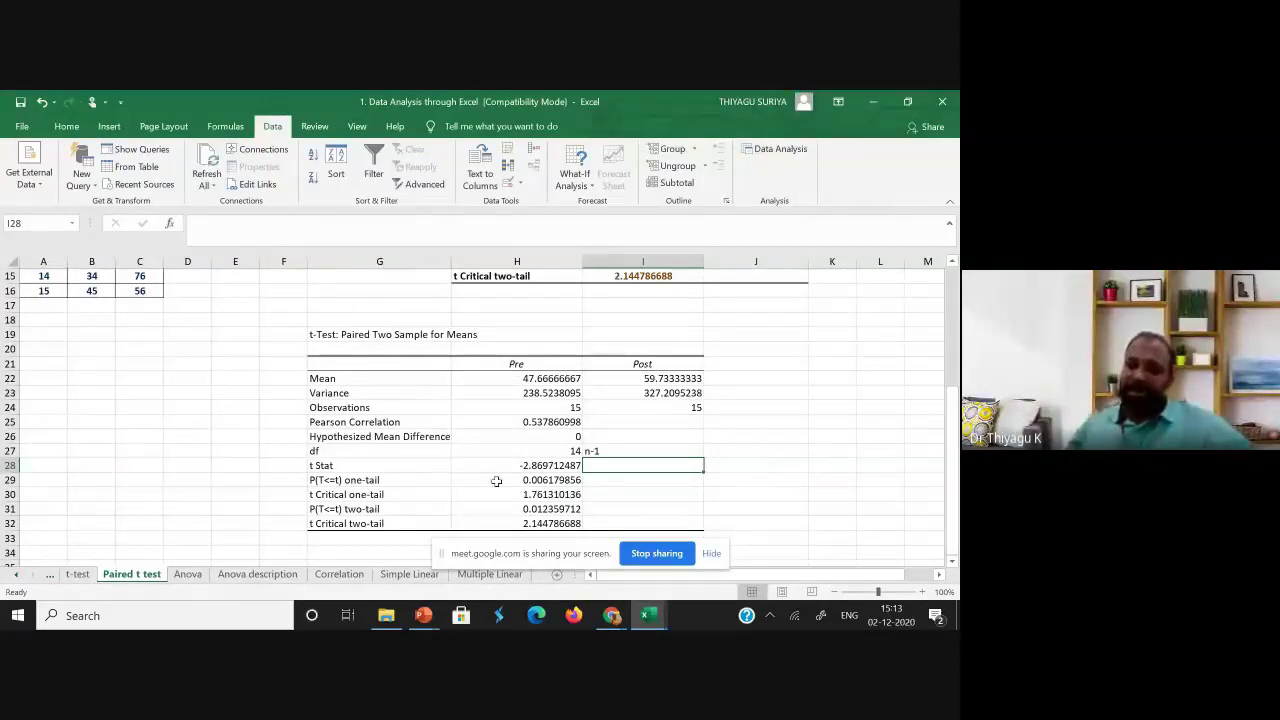
# Step: Examine the t Stat value in H28 of the new t-test output
pyautogui.click(526, 467)
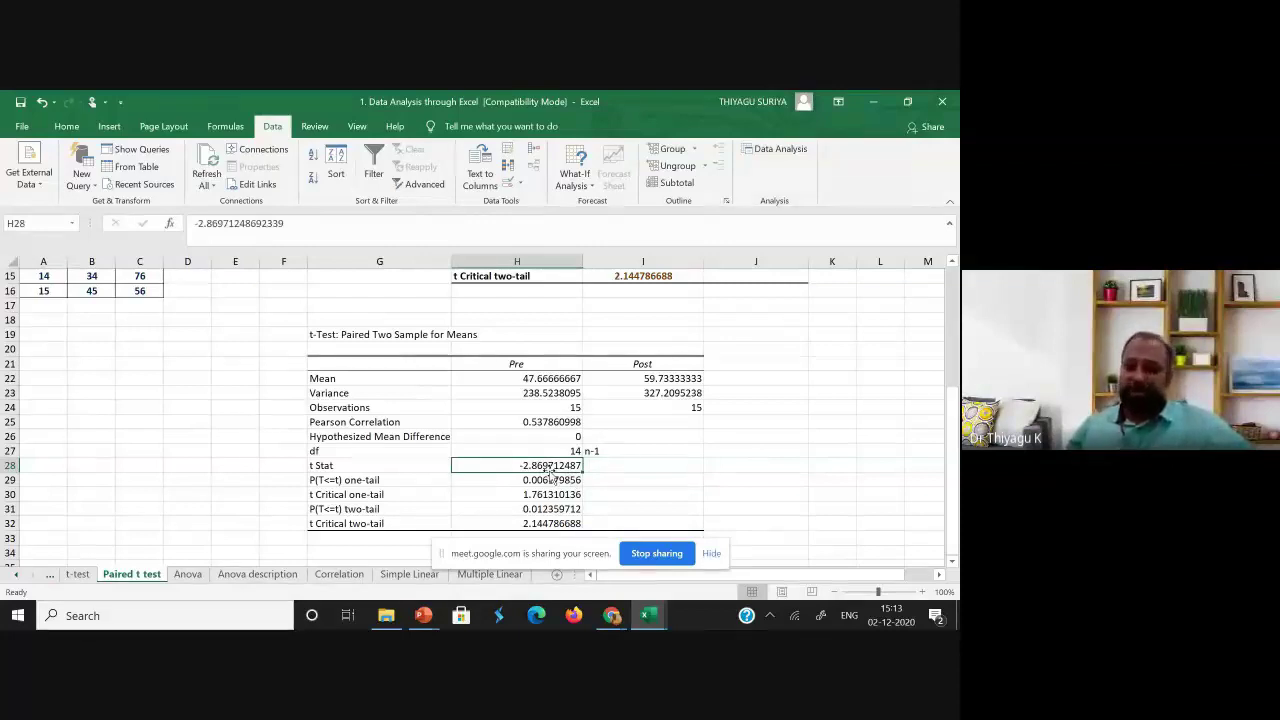
pyautogui.click(622, 462)
pyautogui.click(556, 467)
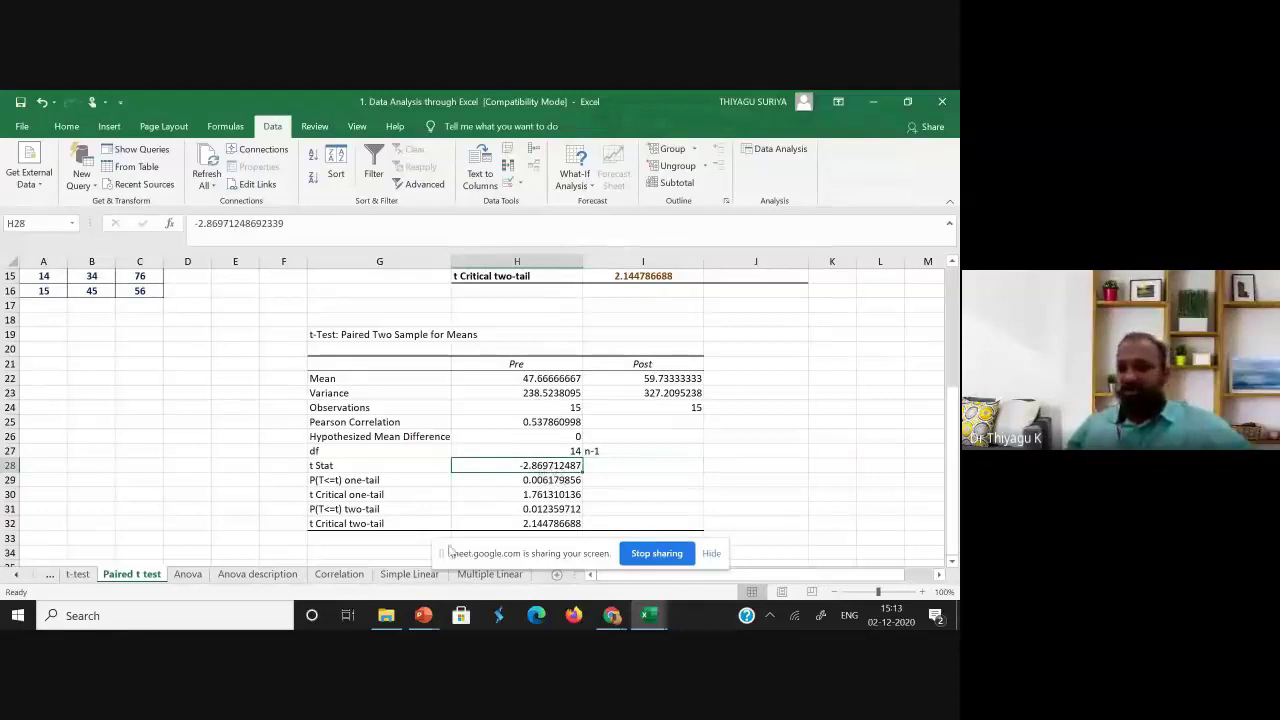
# Step: Colour the text of the P(T<=t) two-tail row in the new t-test output red
pyautogui.moveTo(305, 505); pyautogui.dragTo(546, 508)
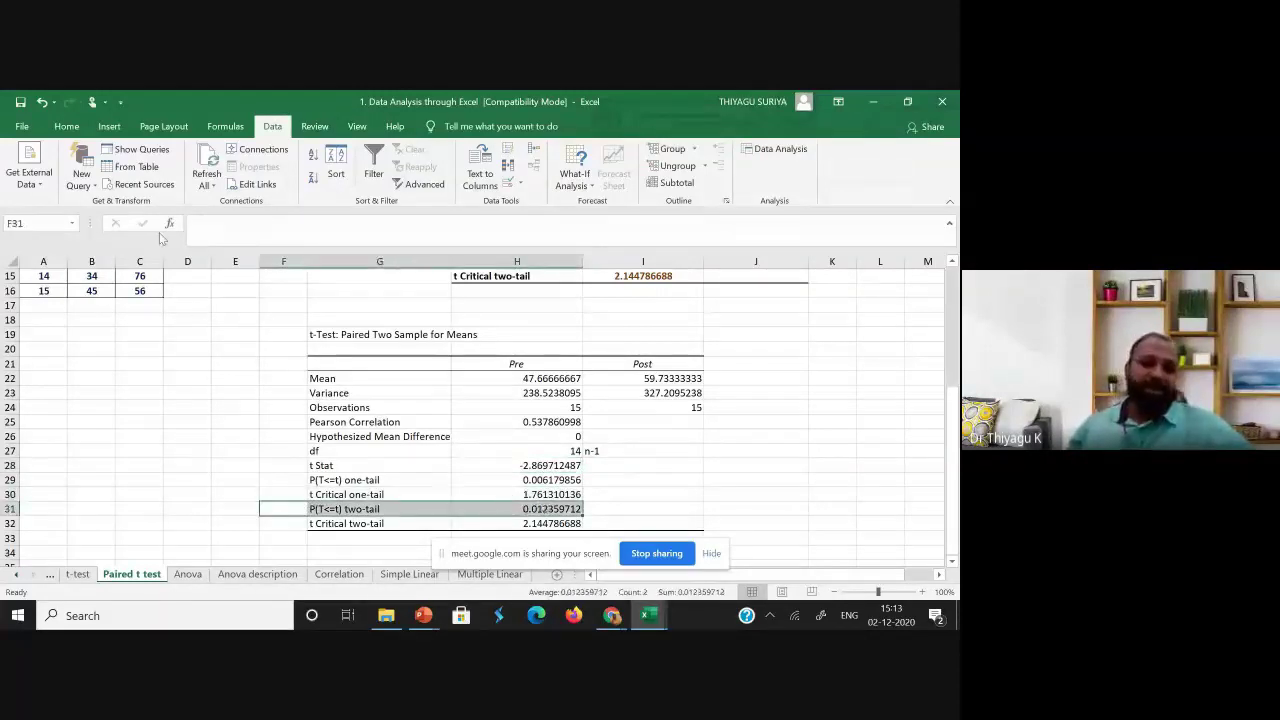
pyautogui.click(68, 126)
pyautogui.click(200, 178)
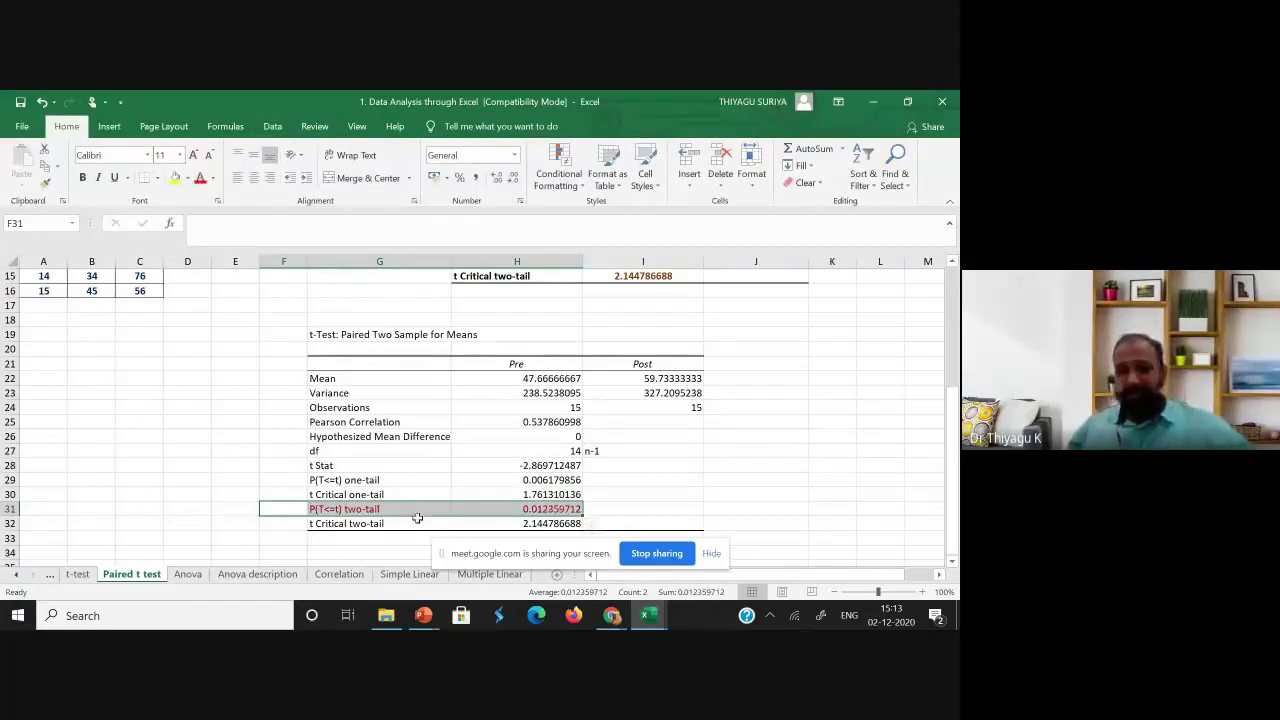
pyautogui.click(603, 507)
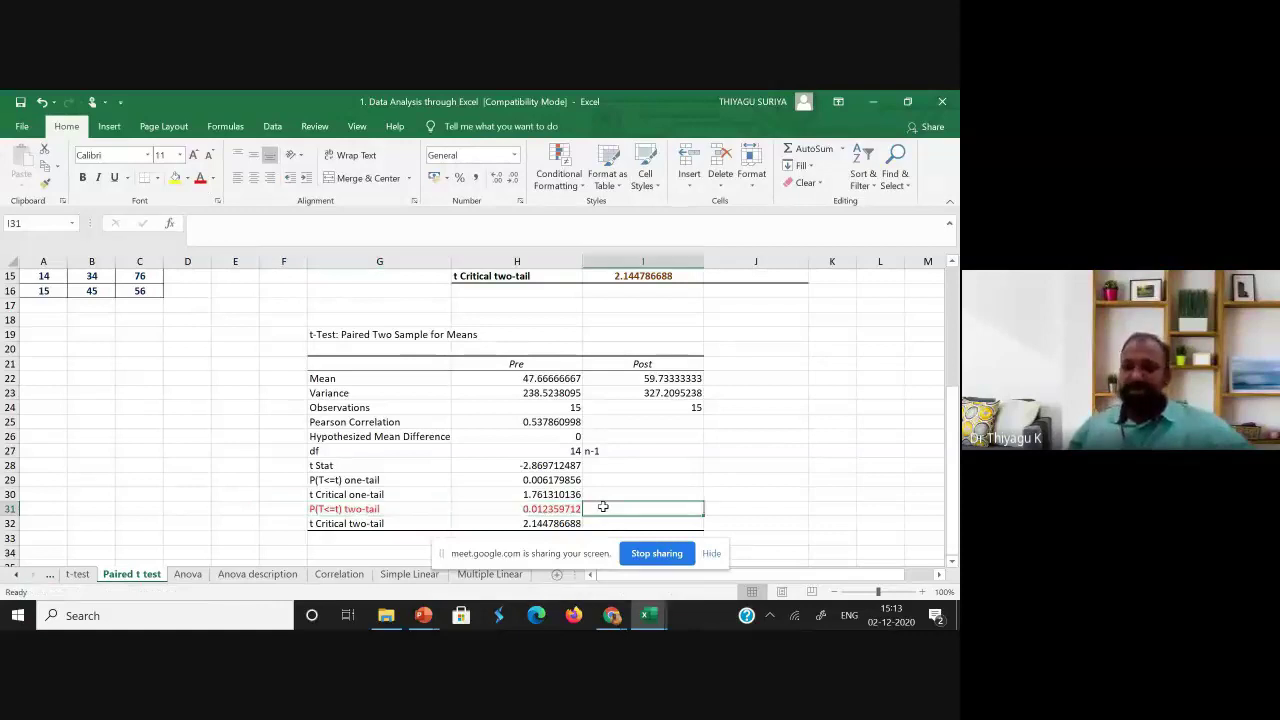
# Step: Below the new output, enter the notes "p = 0.01 < 0.05" in H35 and "significant 0.05 level" in H36
pyautogui.click(558, 508)
pyautogui.scroll(-2, 493, 499)
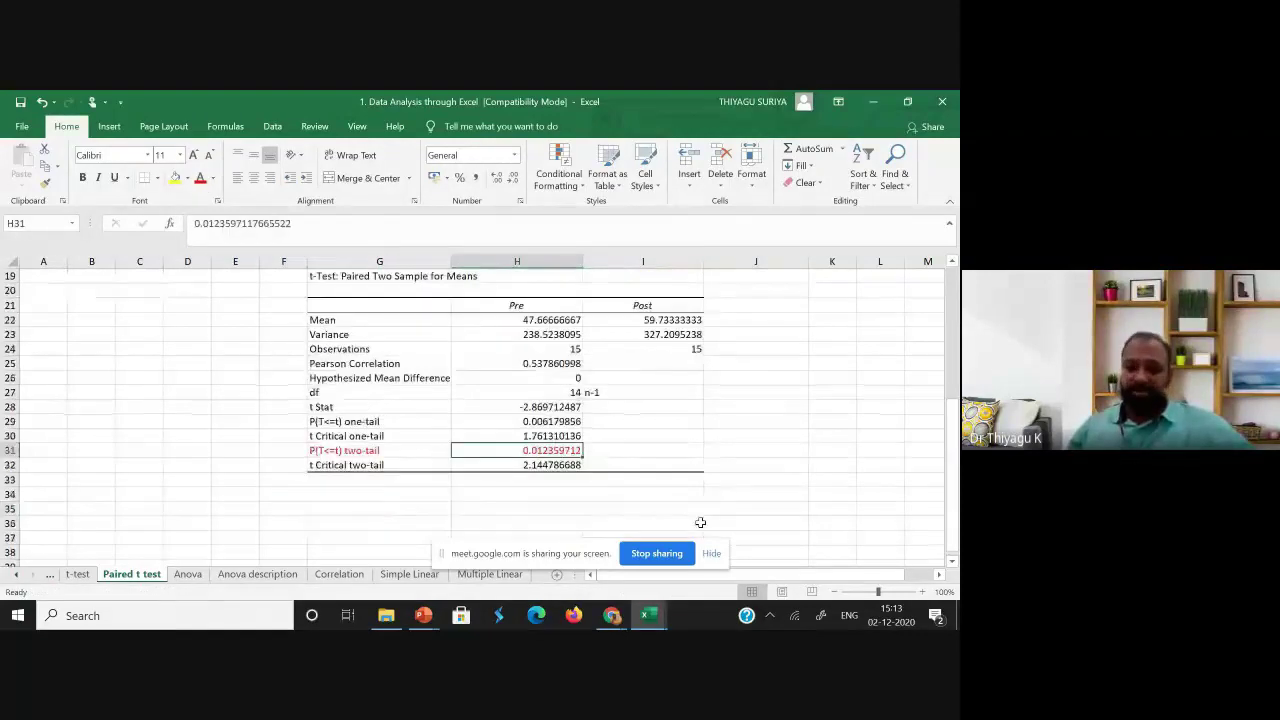
pyautogui.click(493, 497)
pyautogui.write('p')
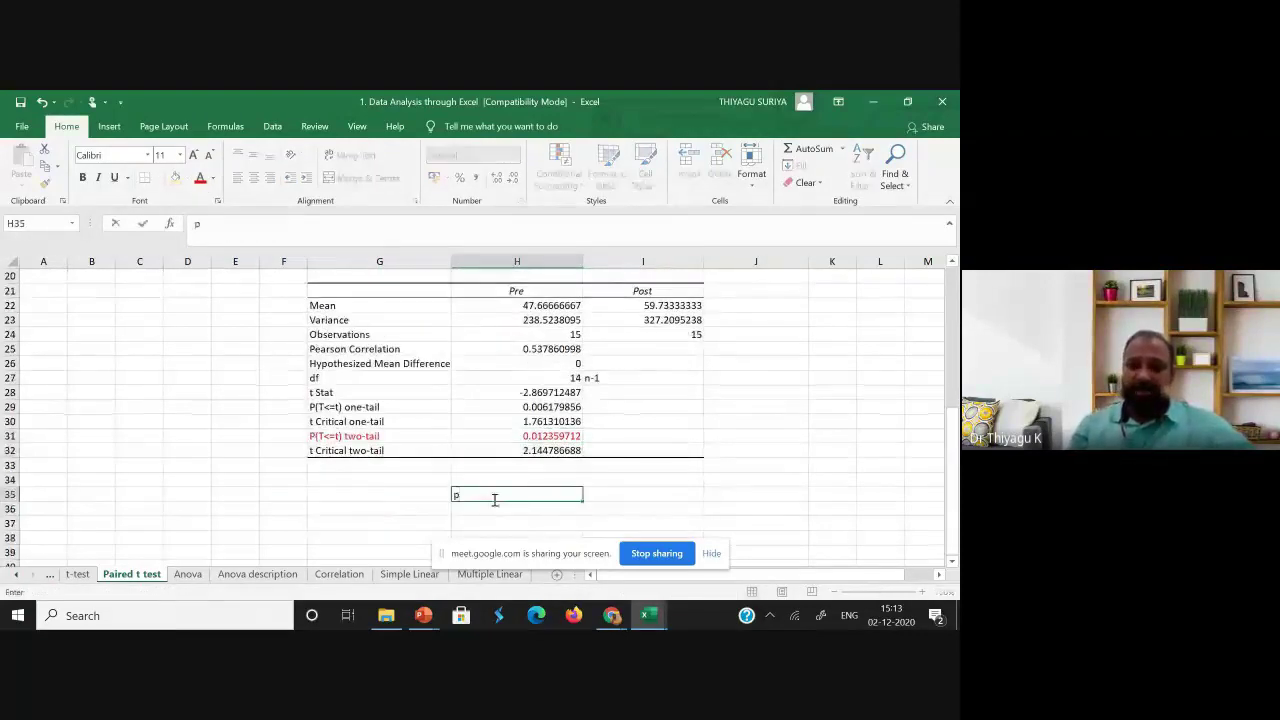
pyautogui.write(' = 0.01')
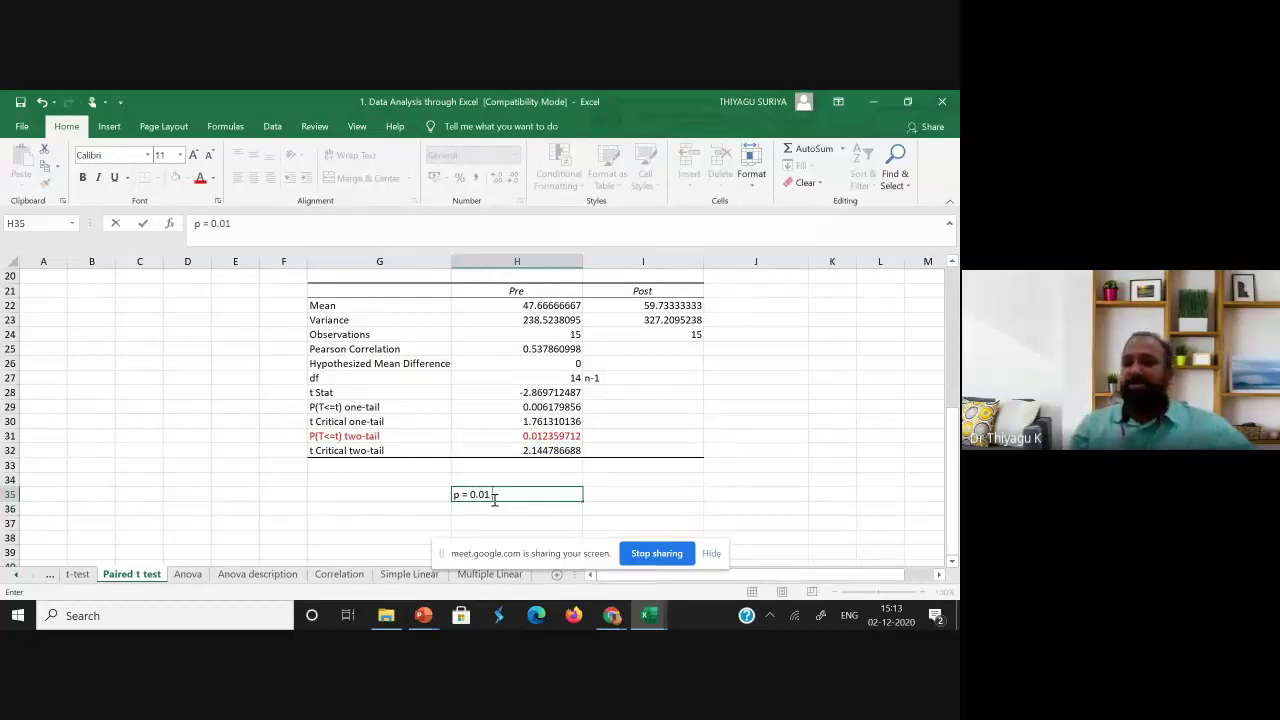
pyautogui.press('BackSpace')
pyautogui.press('BackSpace')
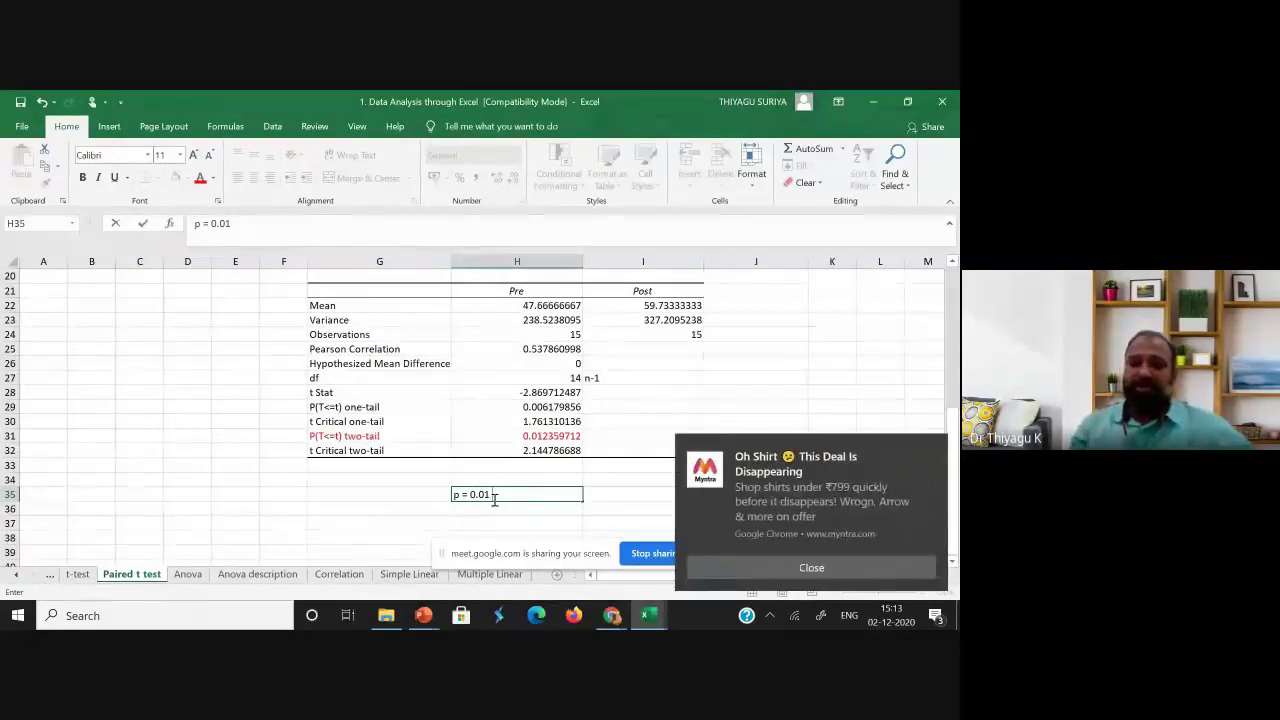
pyautogui.click(929, 462)
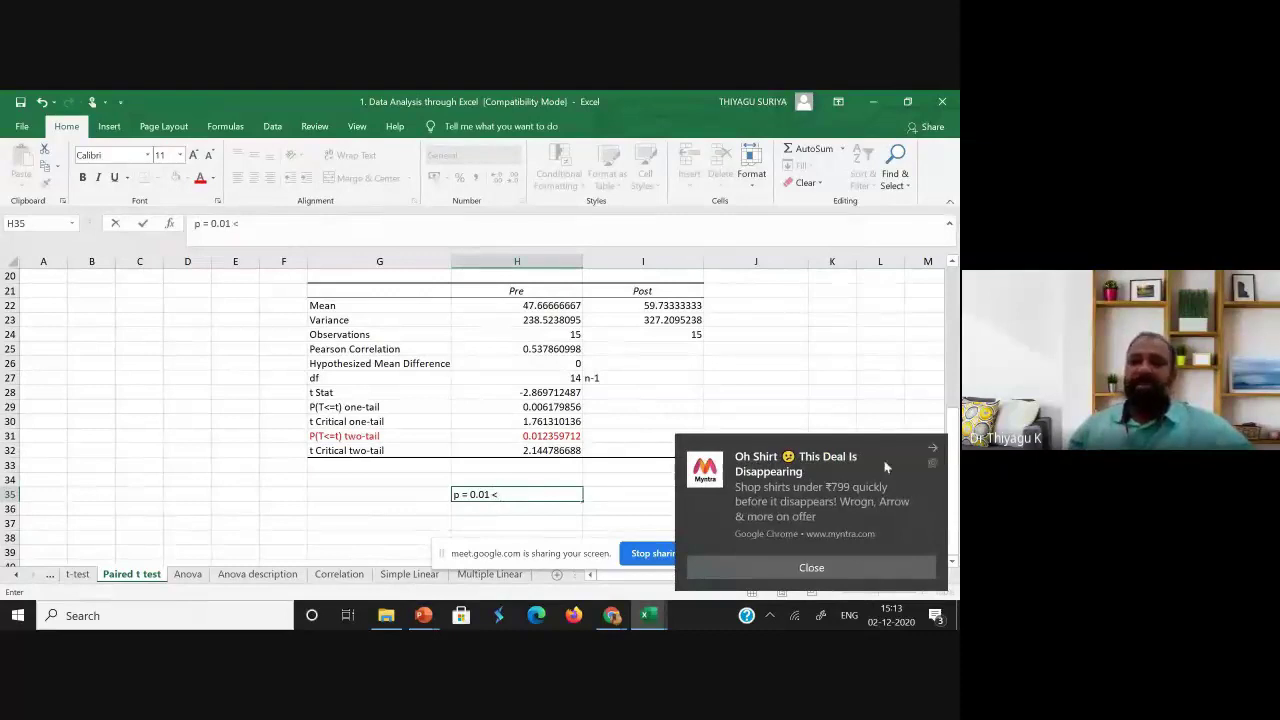
pyautogui.write('< 0.05')
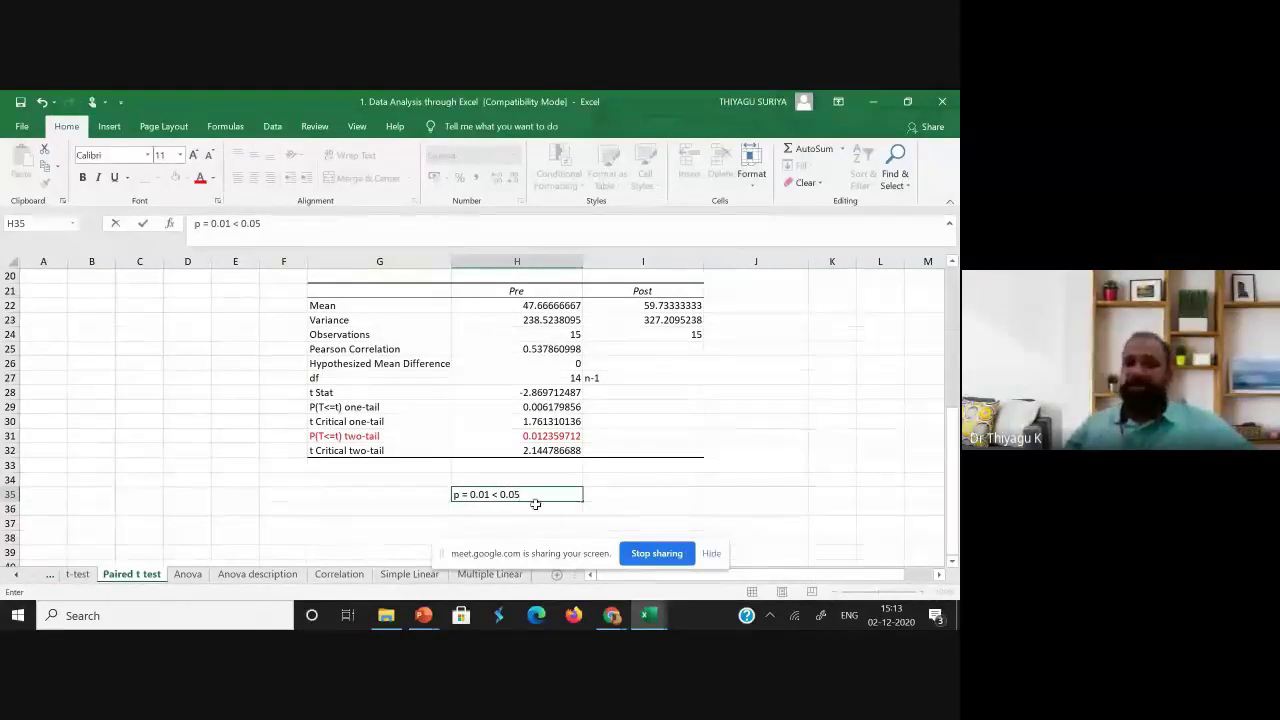
pyautogui.press('Return')
pyautogui.write('significan')
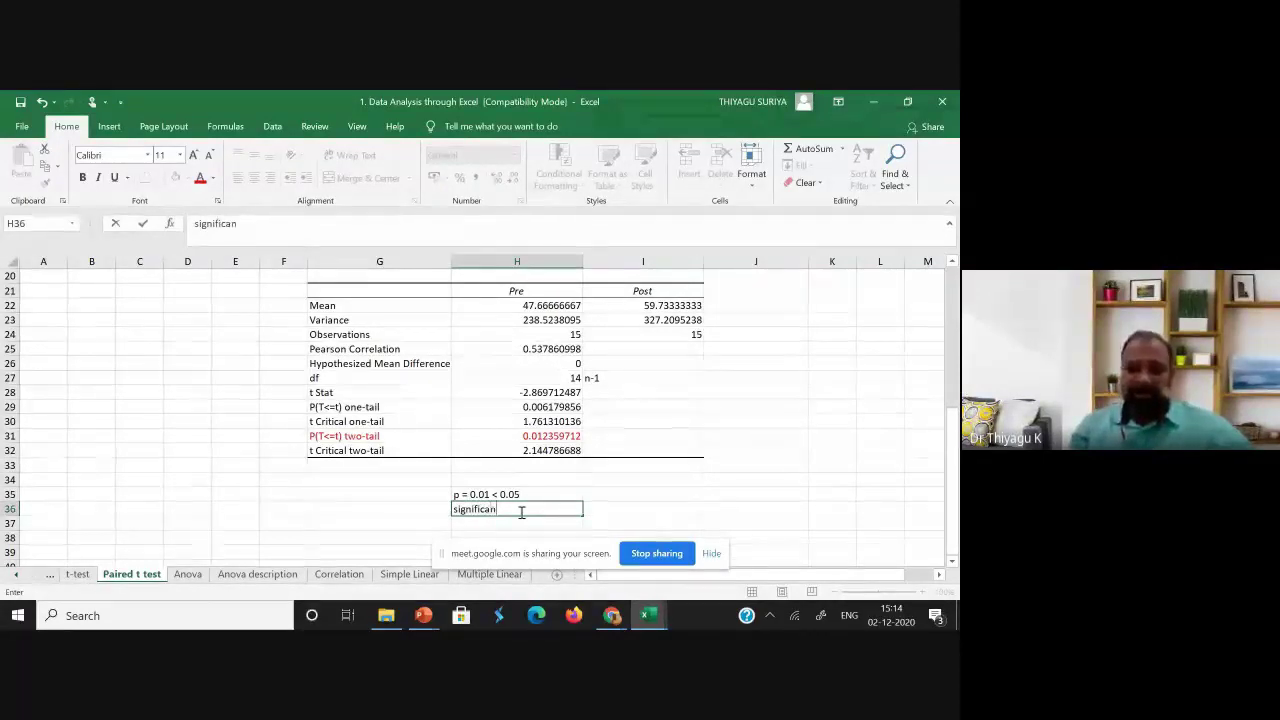
pyautogui.write('t 0.05 level')
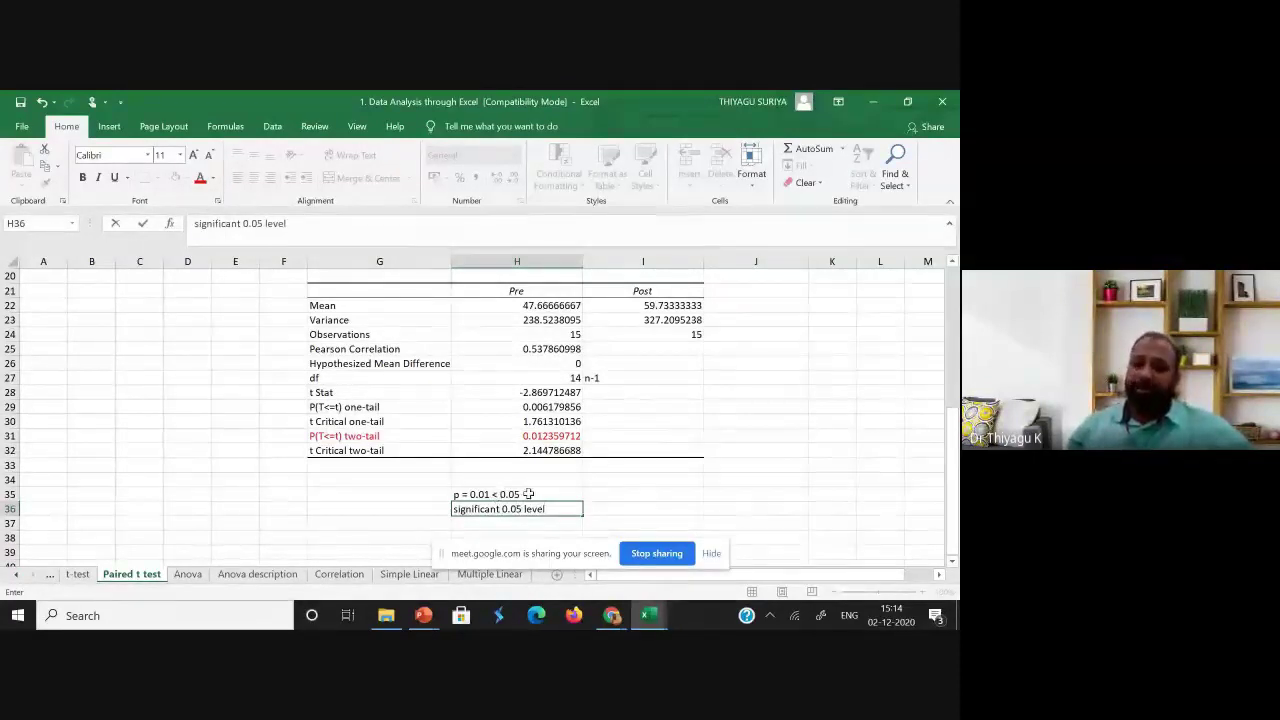
# Step: Copy the p-value note from H35 into H34 and change its less-than sign to an equals sign
pyautogui.click(528, 494)
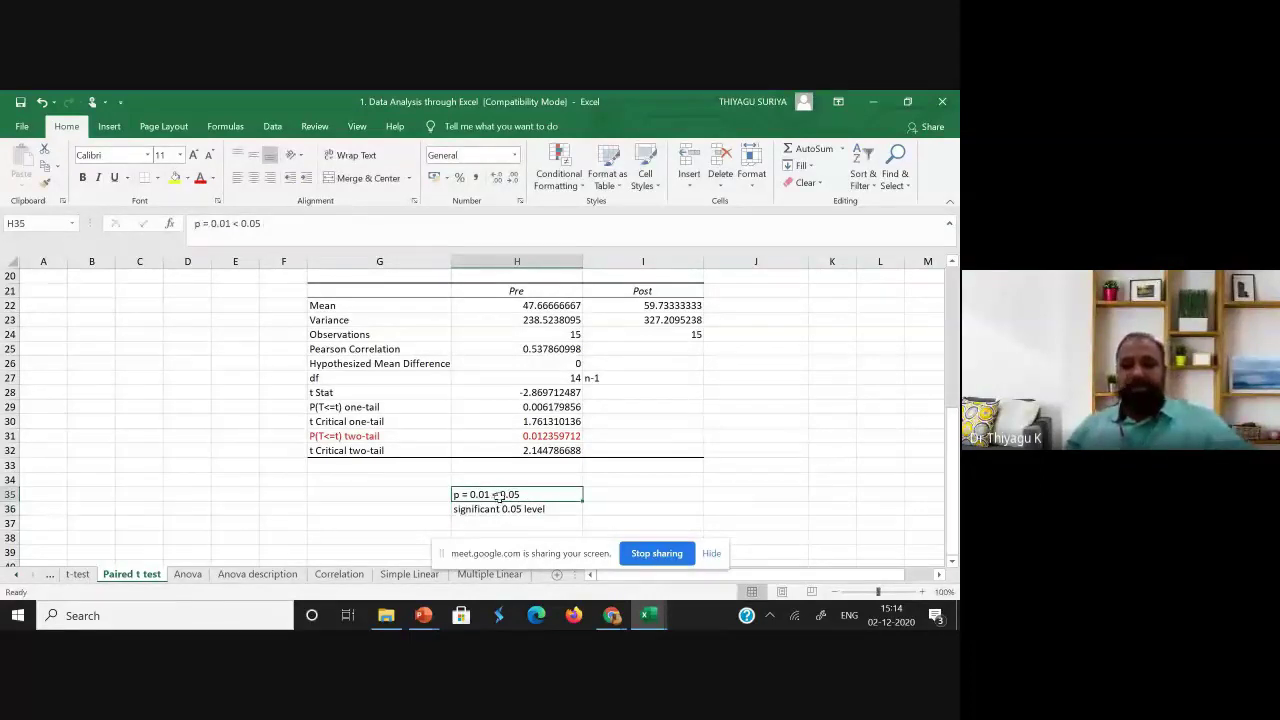
pyautogui.hotkey('ctrl', 'c')
pyautogui.click(478, 480)
pyautogui.hotkey('ctrl', 'v')
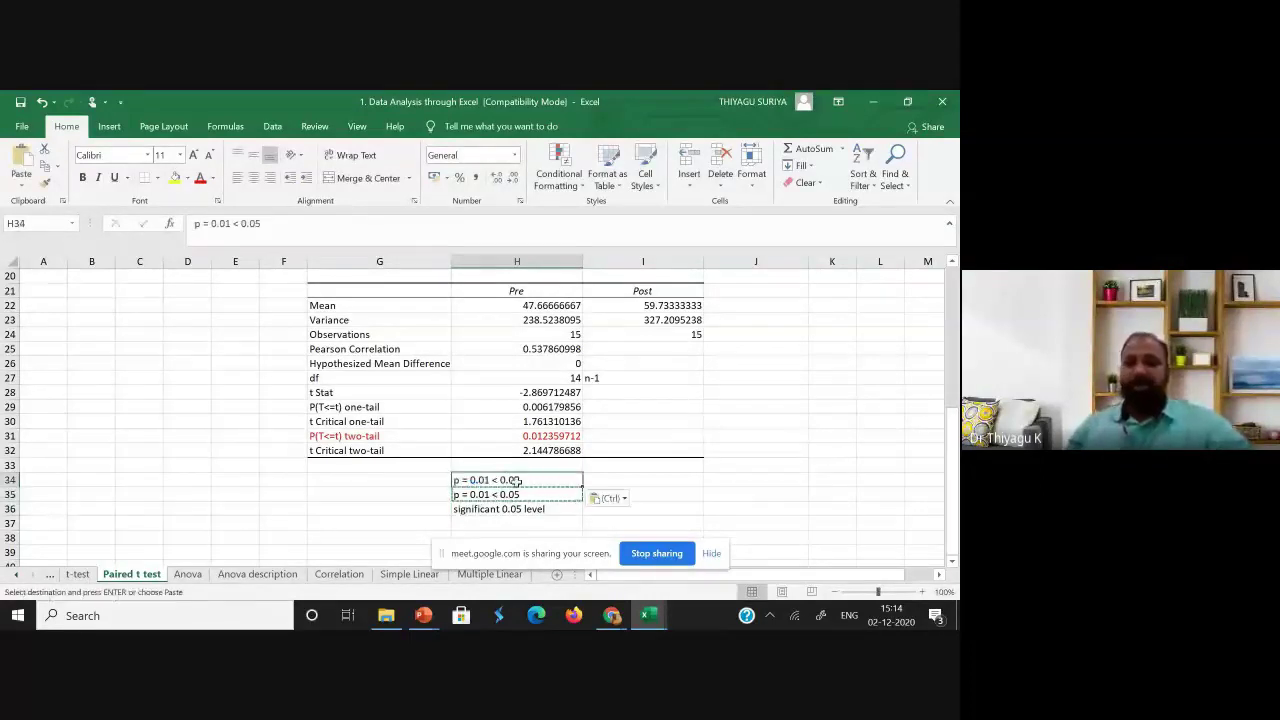
pyautogui.doubleClick(498, 480)
pyautogui.press('BackSpace')
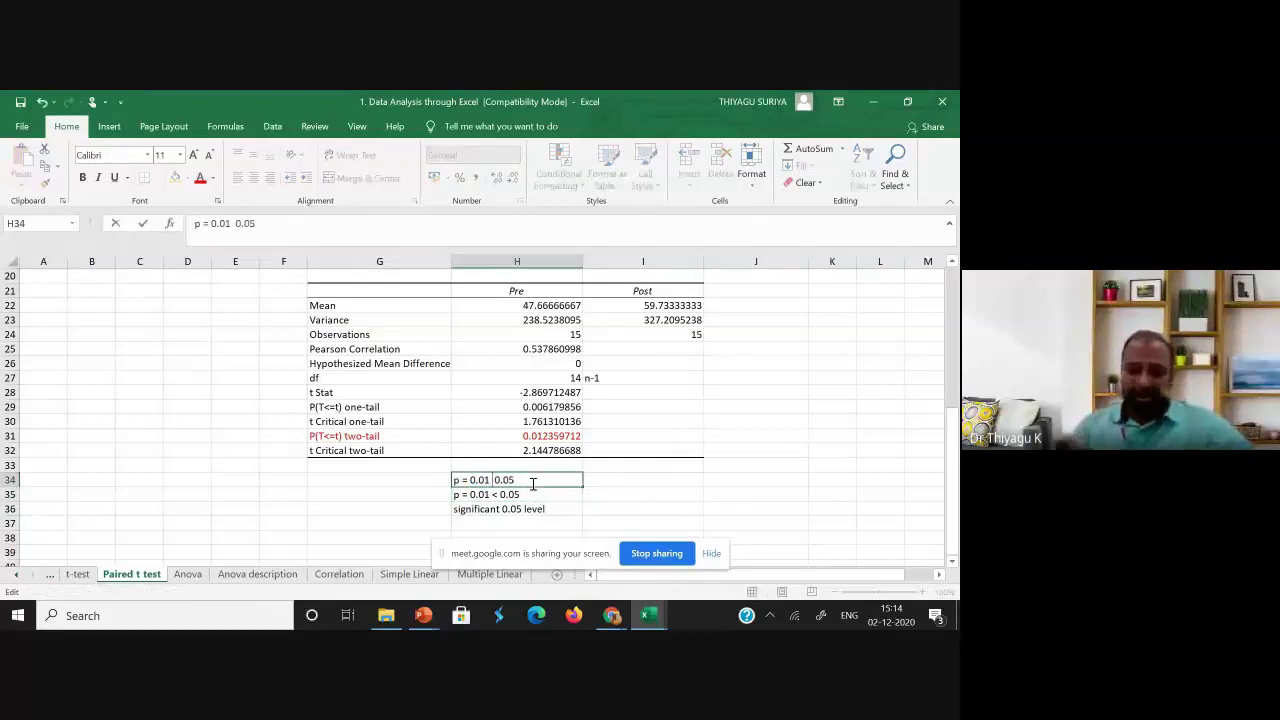
pyautogui.write('-')
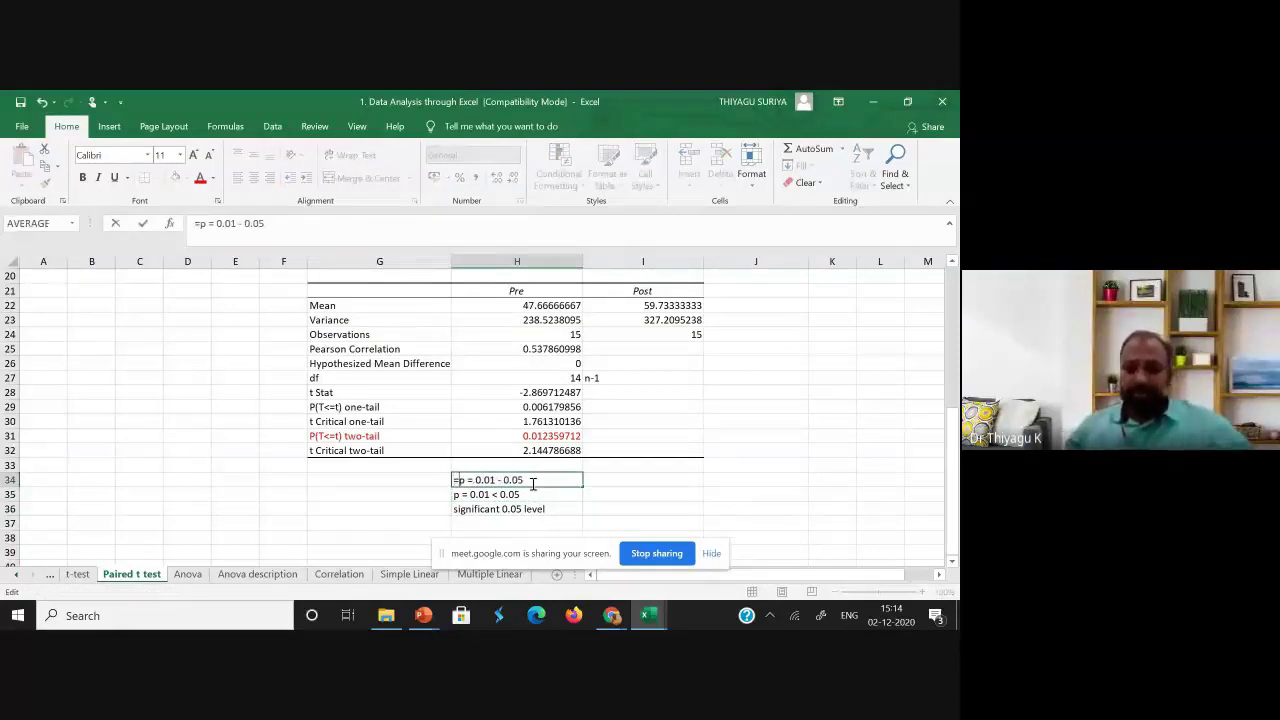
pyautogui.doubleClick(493, 480)
pyautogui.click(494, 481)
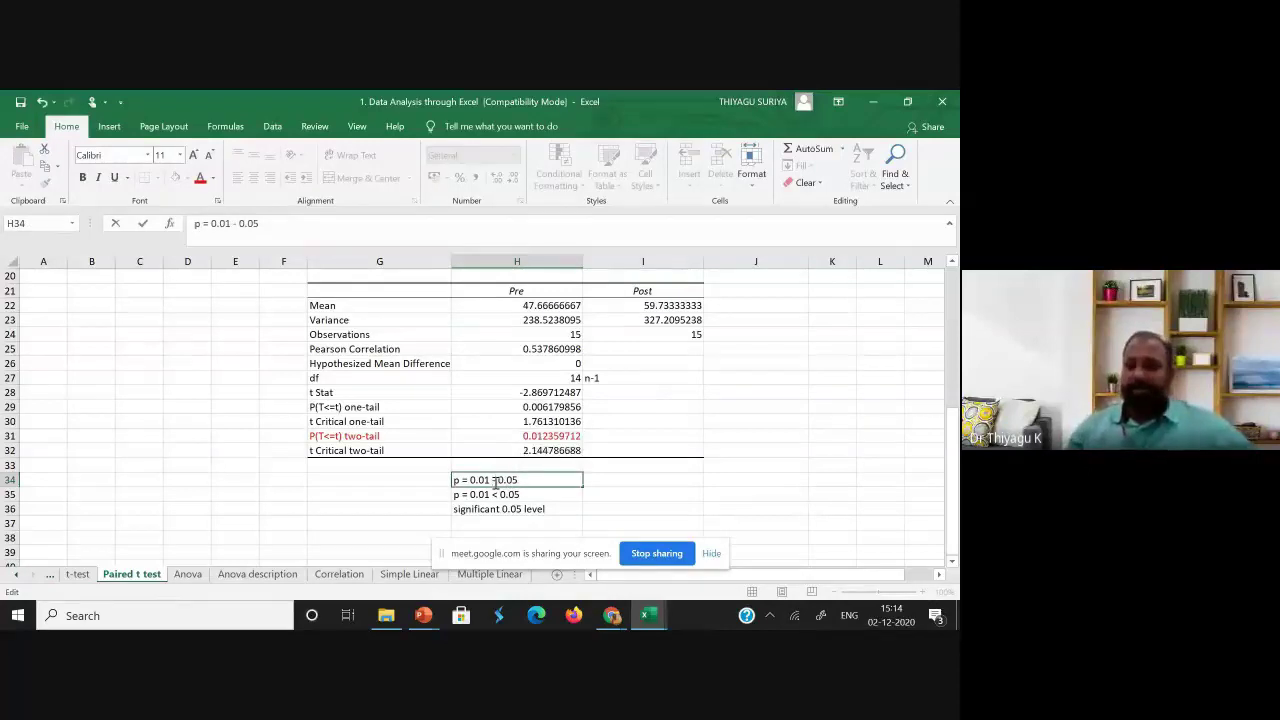
pyautogui.press('BackSpace')
pyautogui.write('=')
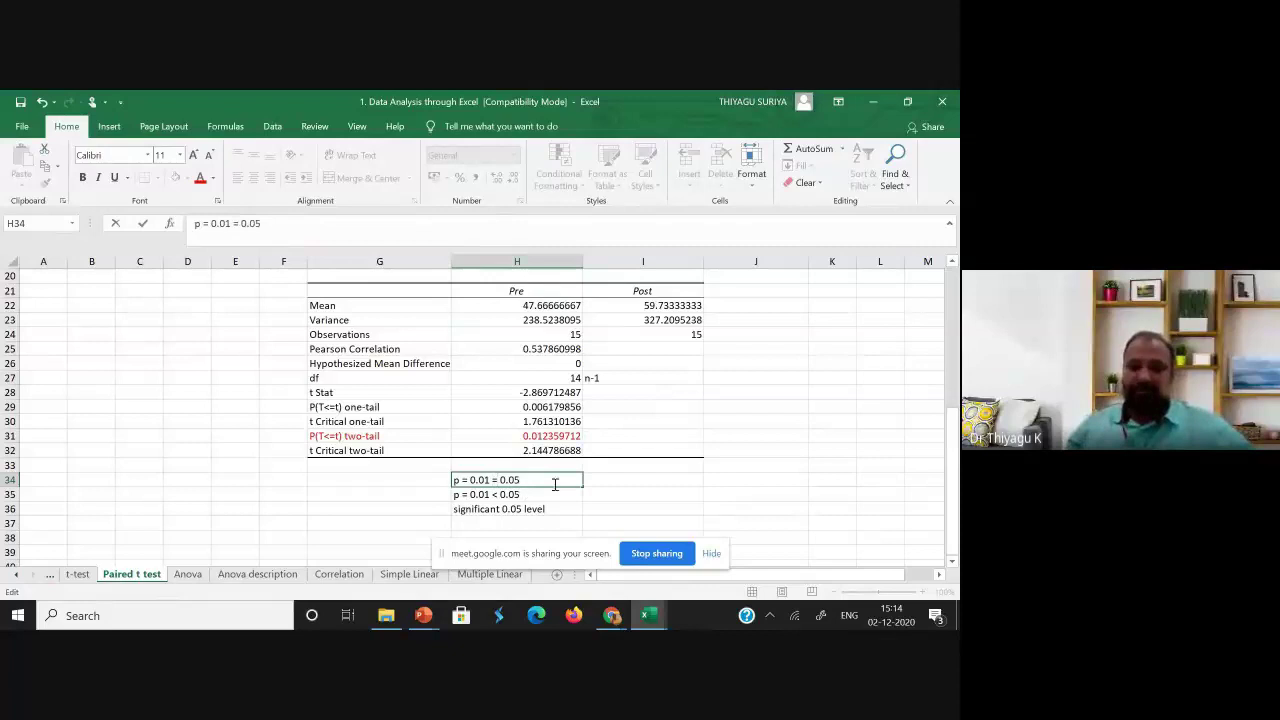
# Step: Replace the 0.05 in the H34 note with "alpha 0.01" so it reads "p = 0.01 = alpha 0.01"
pyautogui.doubleClick(502, 481)
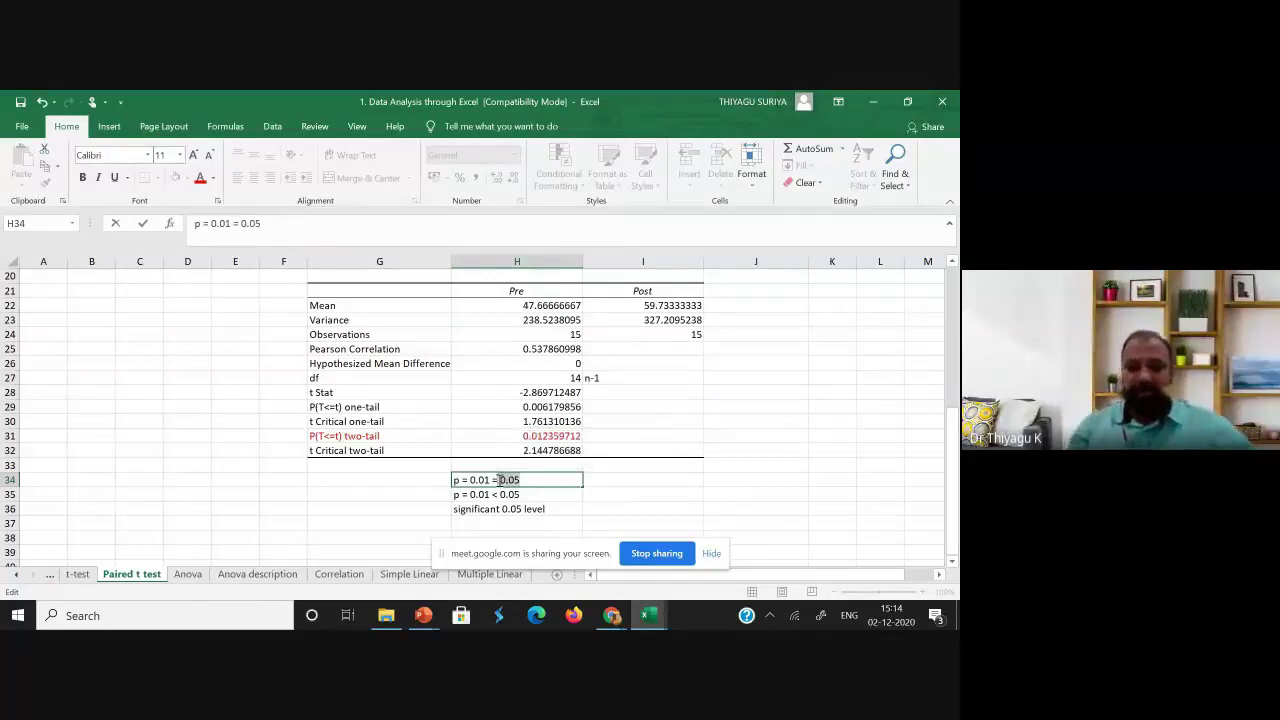
pyautogui.write('alog')
pyautogui.press('BackSpace')
pyautogui.press('BackSpace')
pyautogui.write('ph')
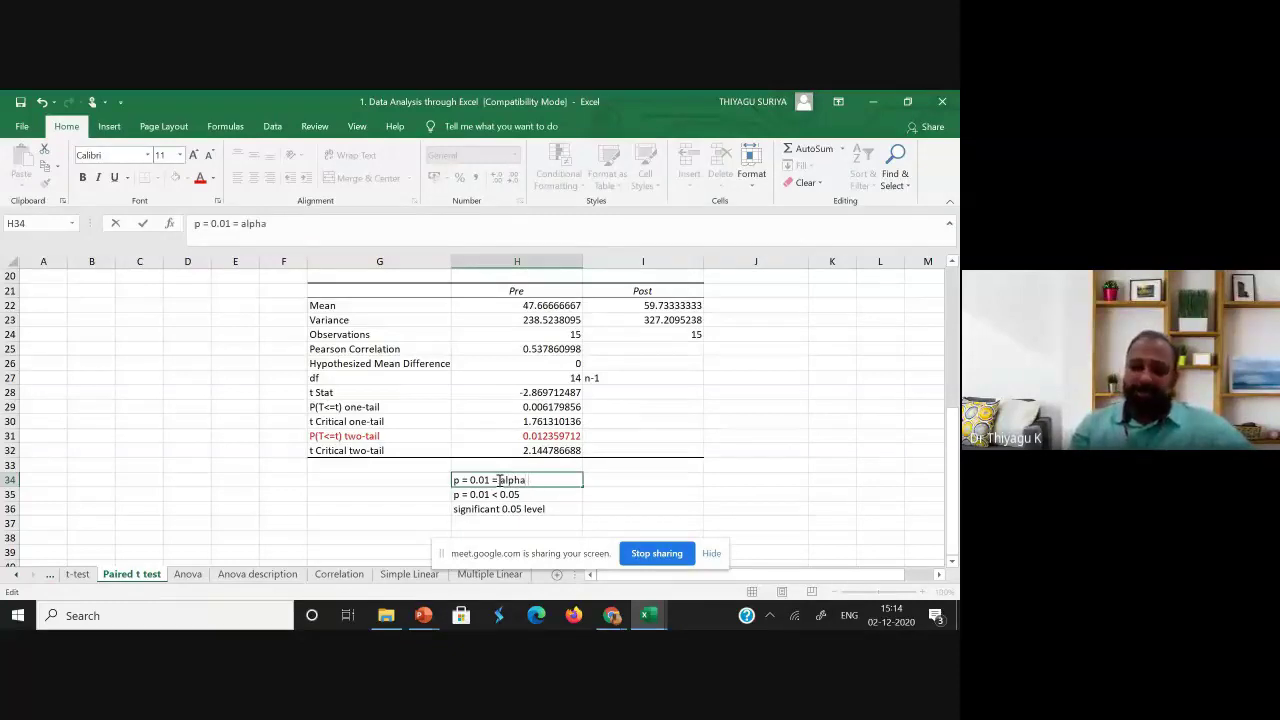
pyautogui.write('a 0.01')
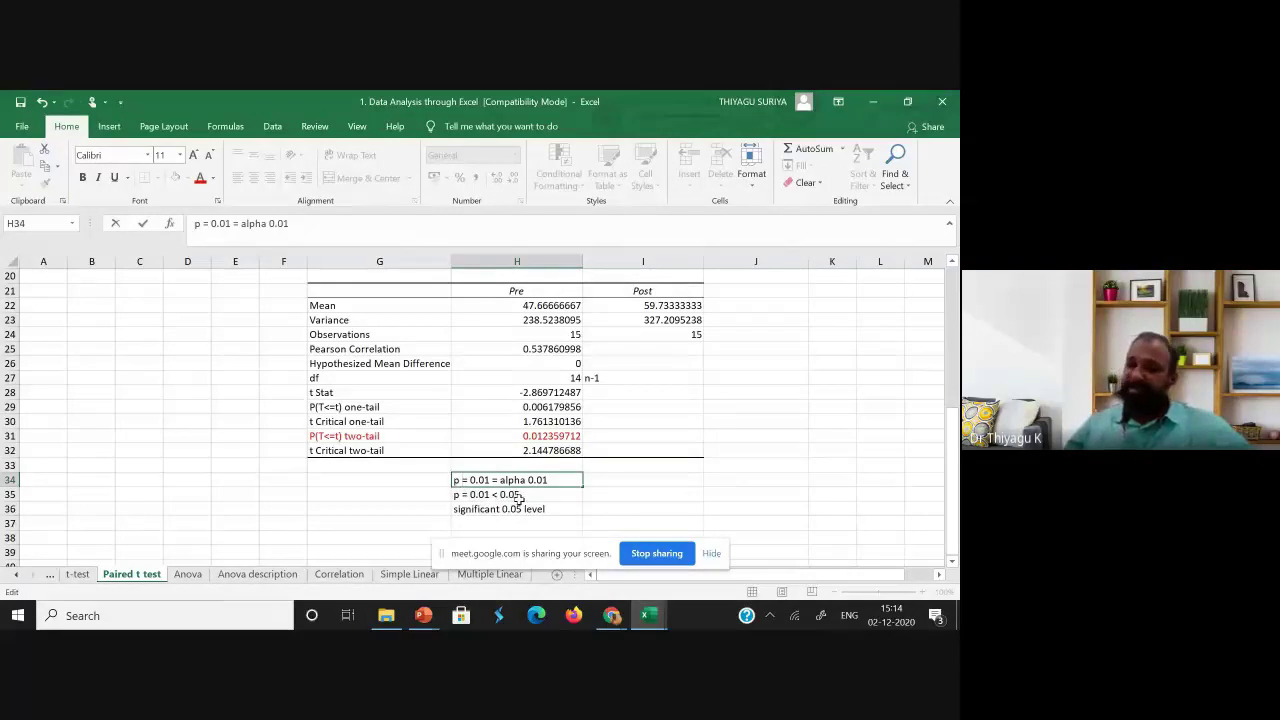
pyautogui.press('Return')
# Step: Extend the significance note in H36 to read "significant 0.05 level and 0.01"
pyautogui.click(494, 482)
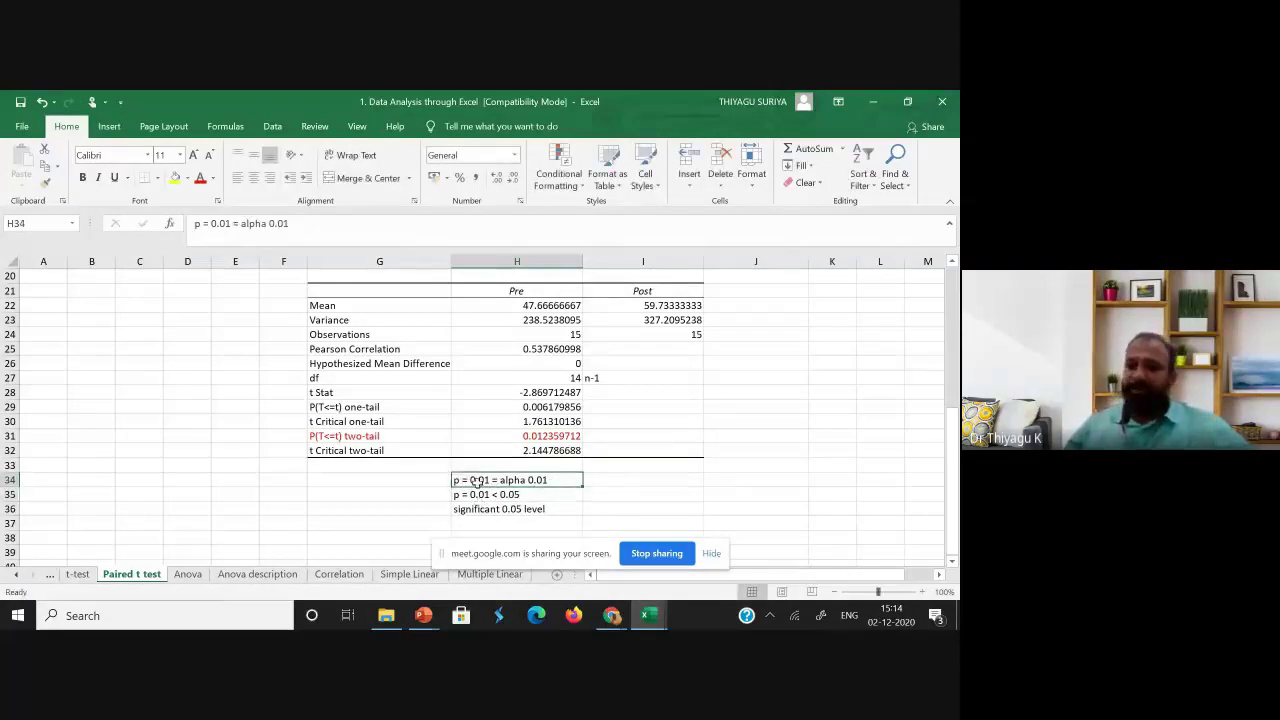
pyautogui.moveTo(480, 484); pyautogui.dragTo(481, 495)
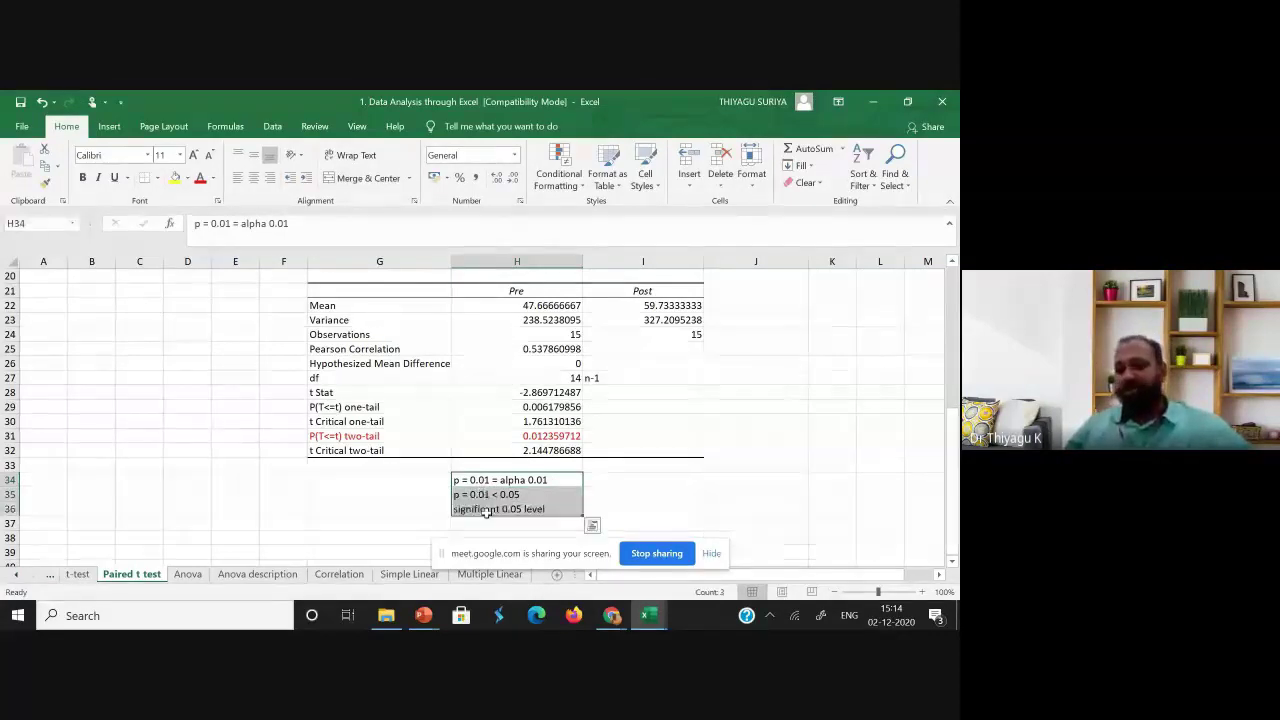
pyautogui.click(545, 511)
pyautogui.doubleClick(545, 511)
pyautogui.write('and')
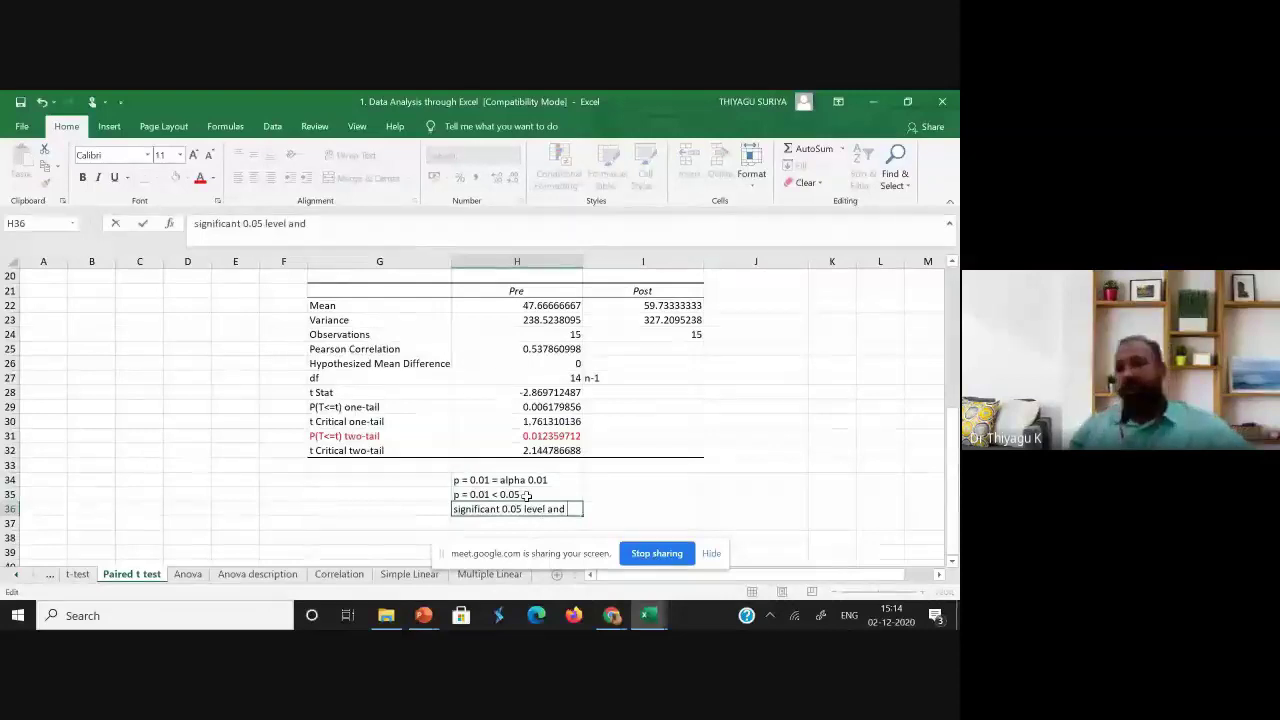
pyautogui.write(' 0.01')
# Step: Review the Pre and Post data and both paired t-test tables on the sheet
pyautogui.scroll(3, 525, 495)
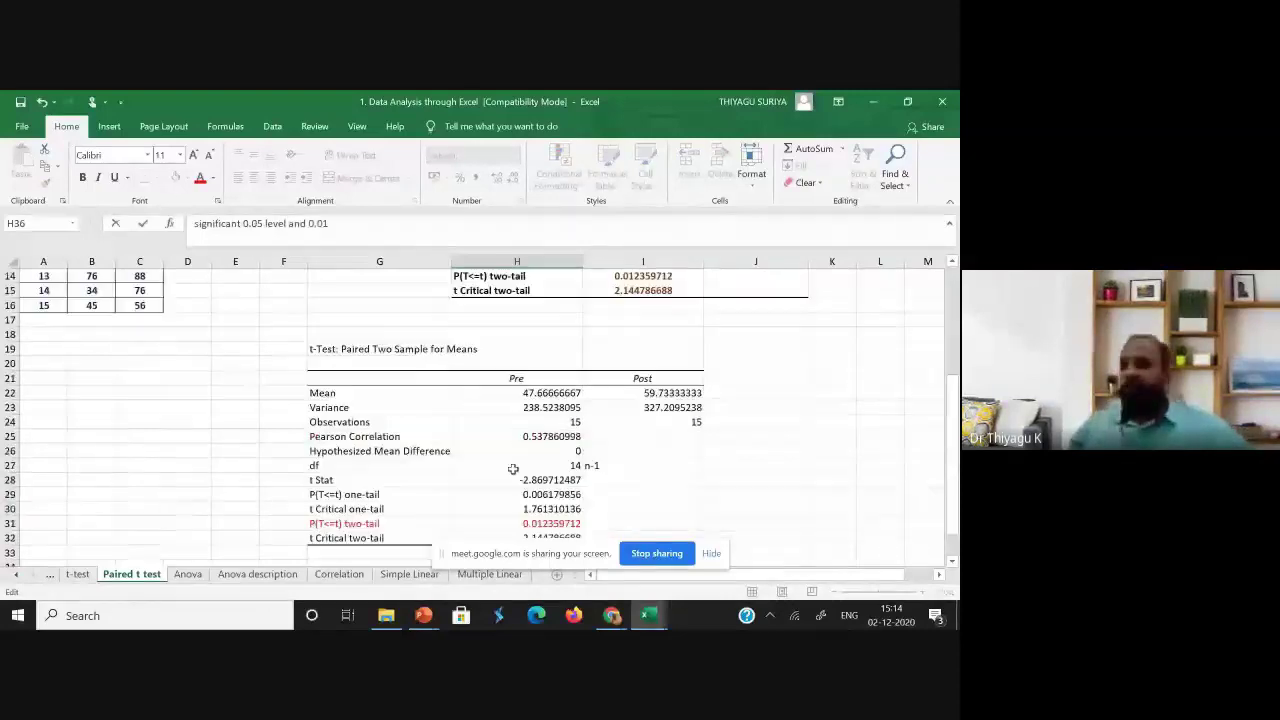
pyautogui.scroll(2, 510, 462)
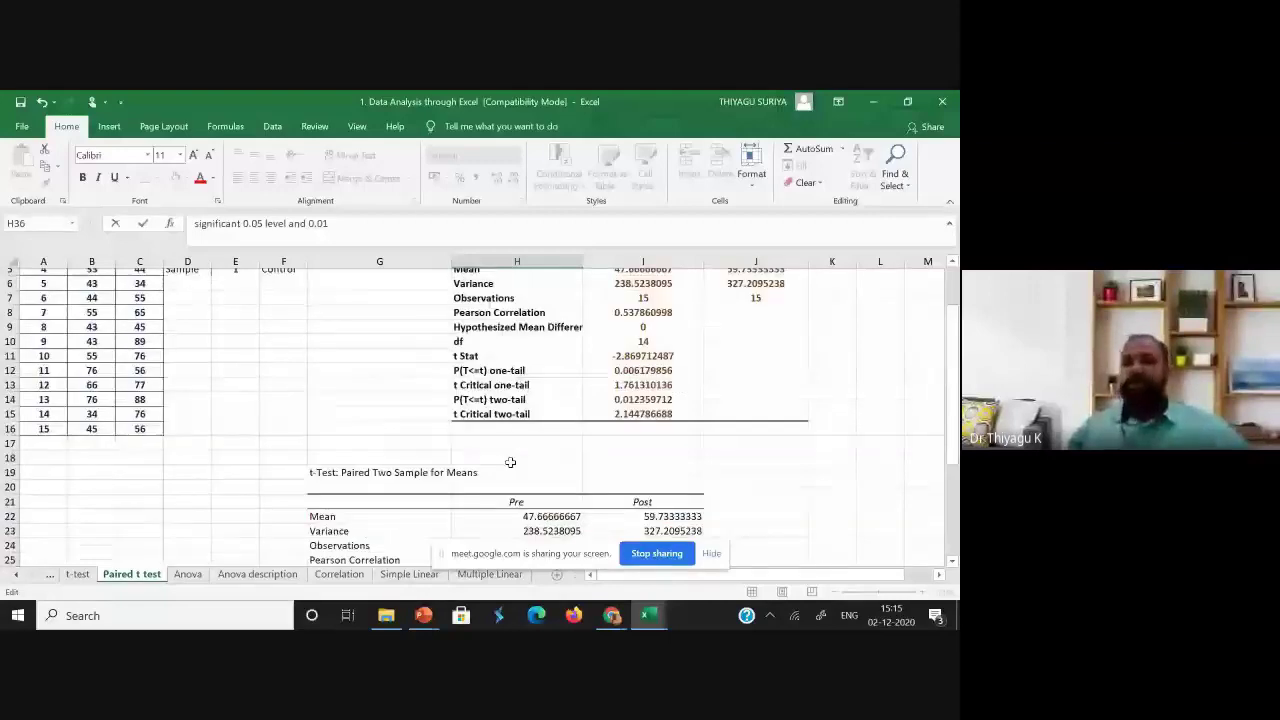
pyautogui.scroll(-5, 510, 462)
pyautogui.scroll(2, 540, 484)
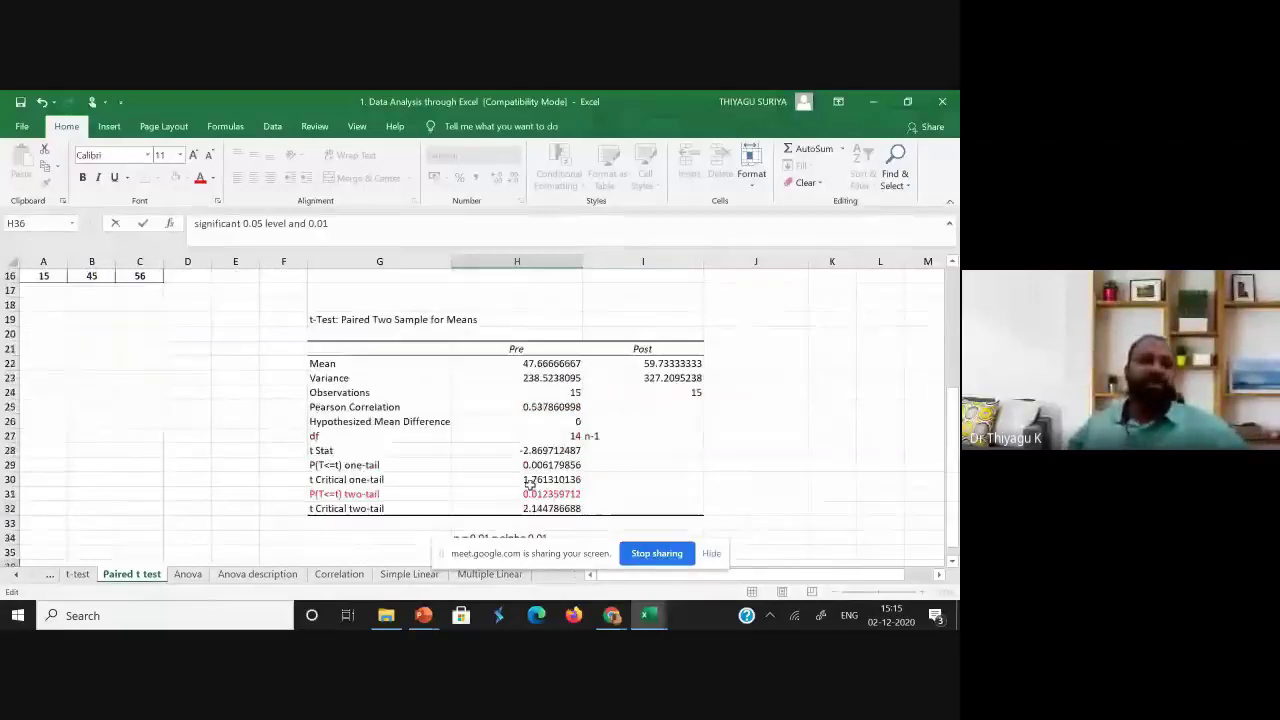
pyautogui.scroll(5, 529, 483)
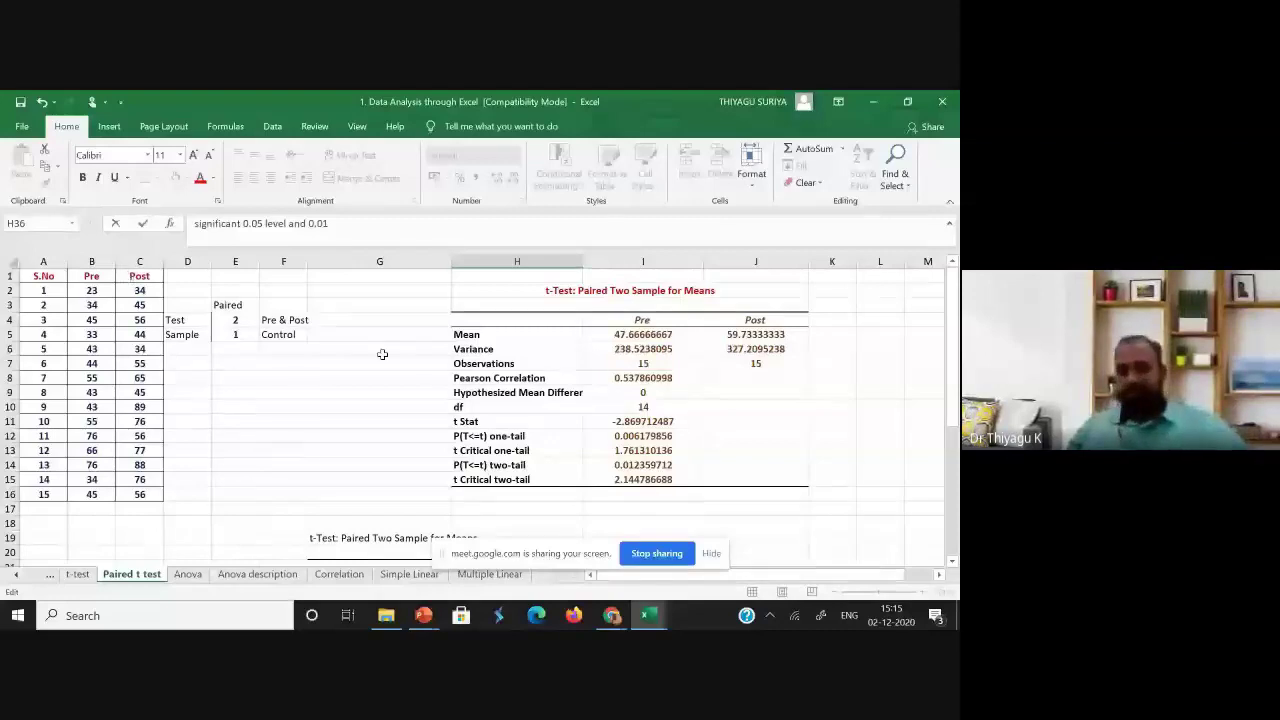
pyautogui.scroll(-1, 499, 384)
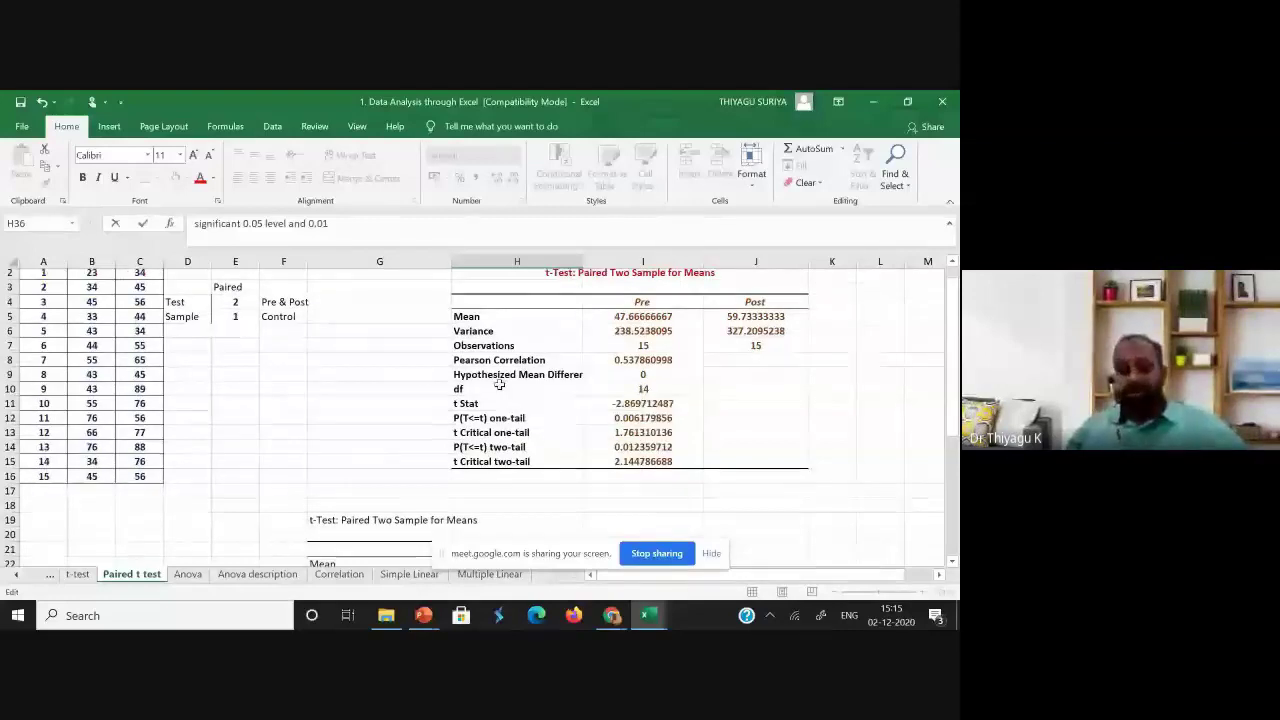
pyautogui.scroll(-2, 499, 384)
pyautogui.scroll(-2, 499, 388)
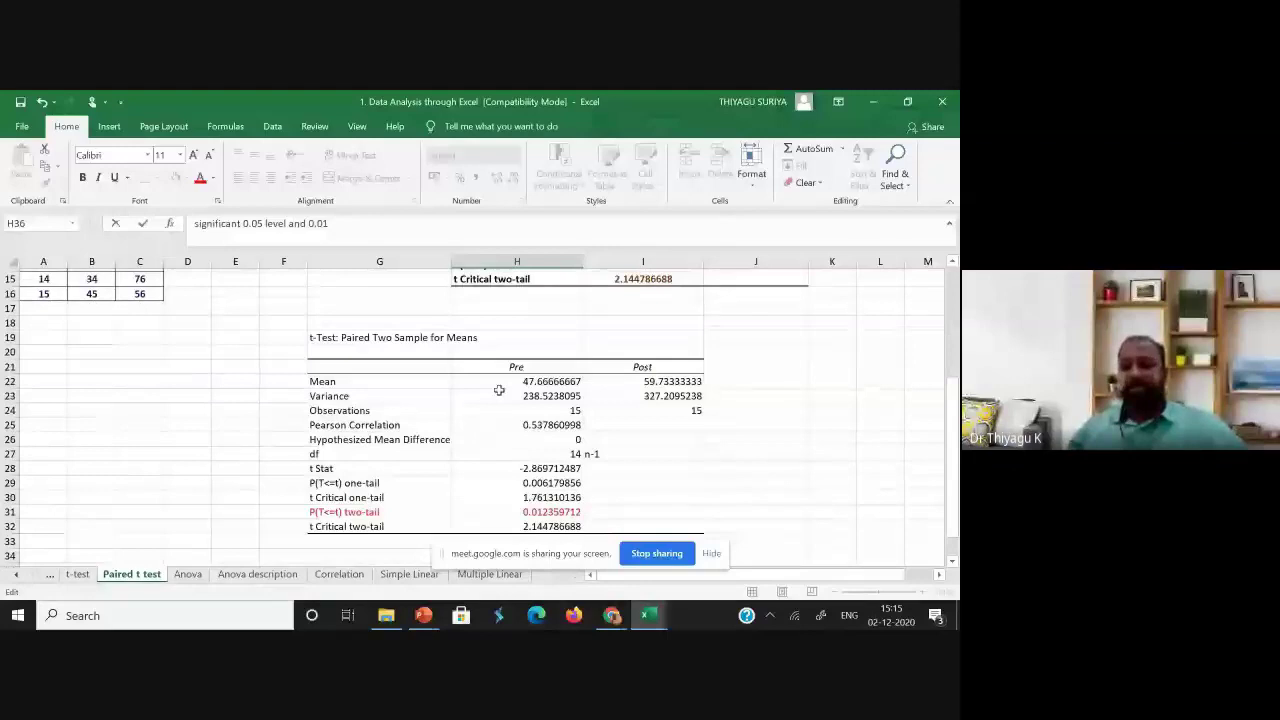
pyautogui.scroll(-2, 499, 389)
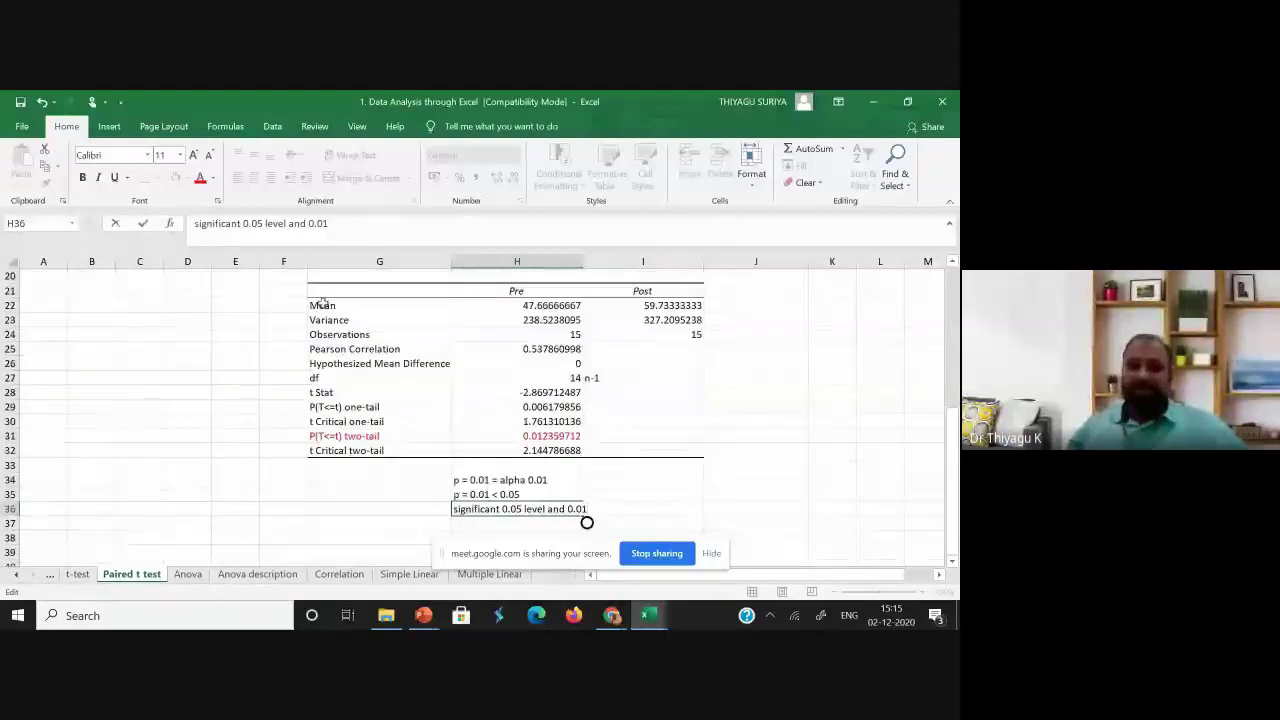
# Step: Colour the Pre and Post headings, Mean and Variance rows, and cells G24:H25 for Observations and Pearson Correlation red
pyautogui.moveTo(322, 302); pyautogui.dragTo(680, 291)
pyautogui.moveTo(316, 321); pyautogui.dragTo(690, 321)
pyautogui.moveTo(316, 335); pyautogui.dragTo(565, 349)
pyautogui.click(205, 180)
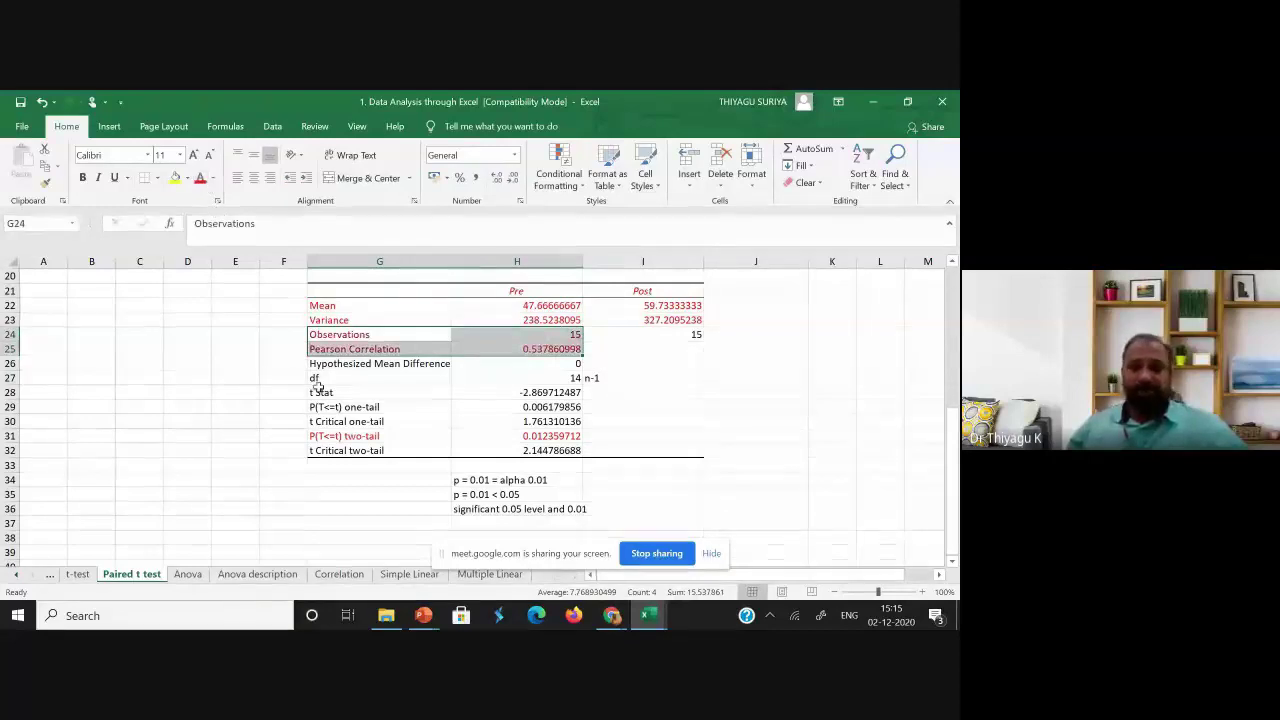
# Step: Colour the df and t Stat labels and values in the new t-test output red
pyautogui.moveTo(316, 381); pyautogui.dragTo(560, 378)
pyautogui.click(202, 180)
pyautogui.moveTo(313, 392); pyautogui.dragTo(490, 392)
pyautogui.click(202, 180)
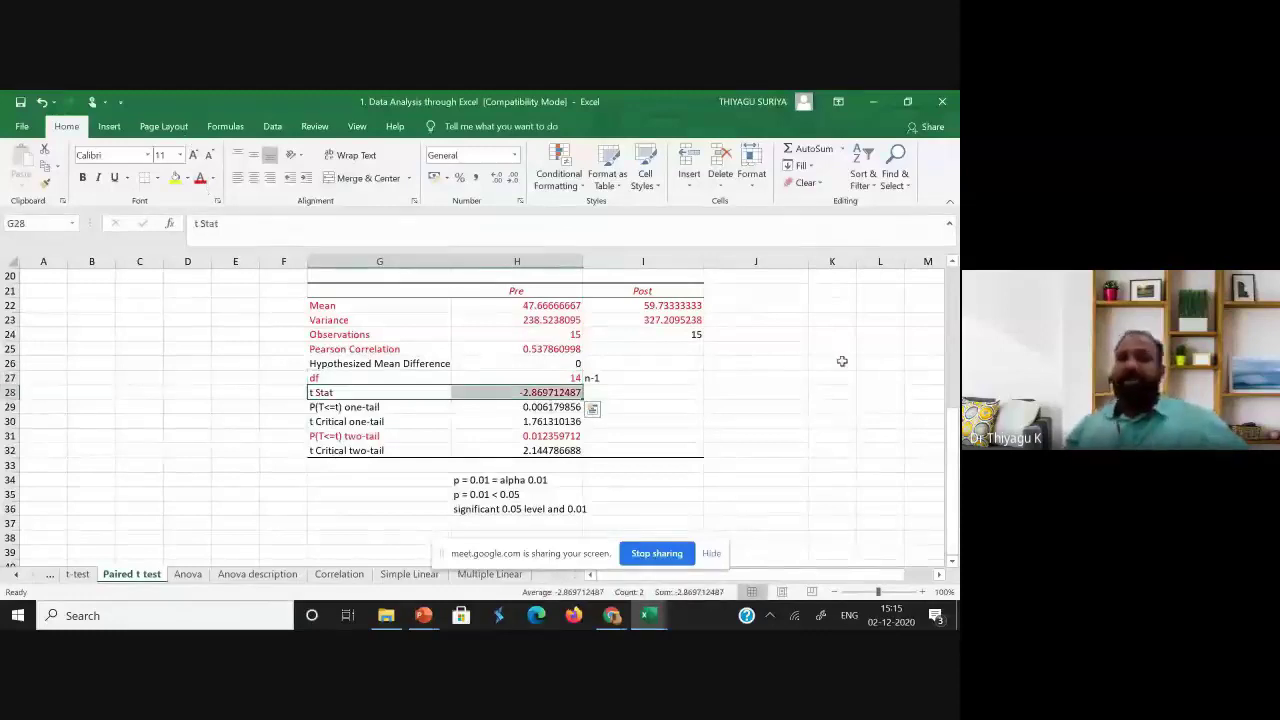
pyautogui.click(842, 361)
pyautogui.scroll(-1, 503, 500)
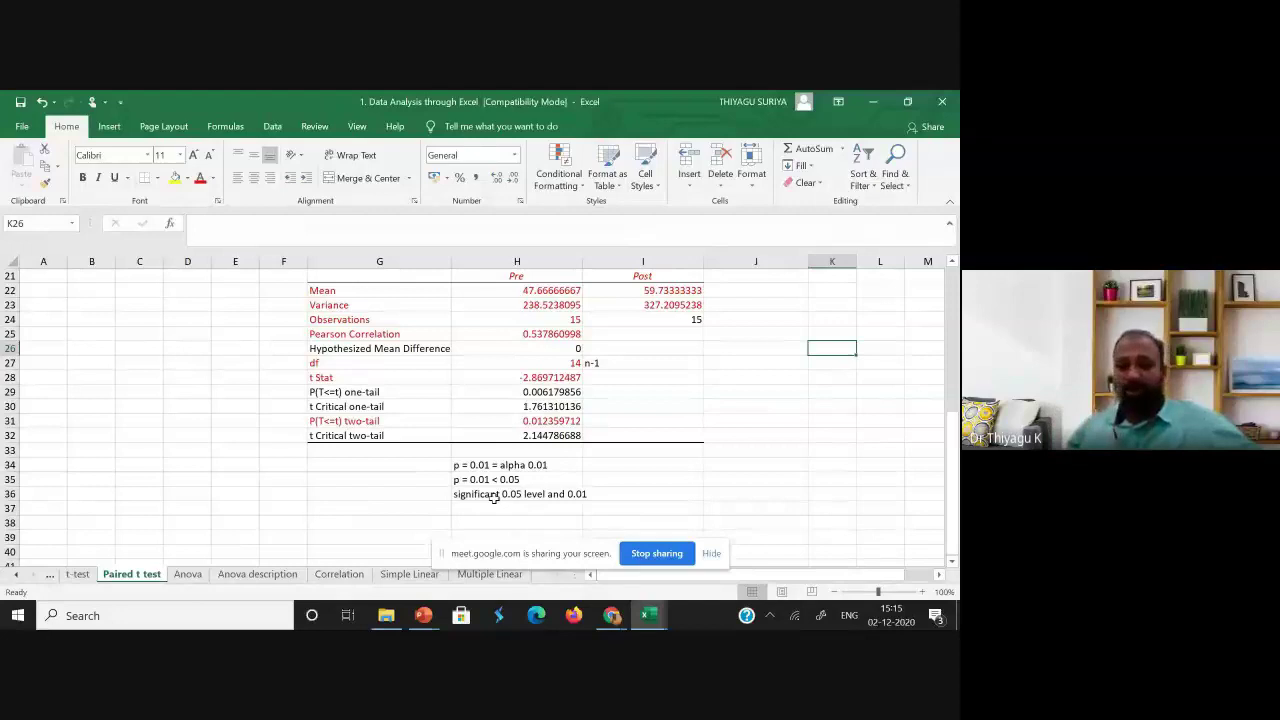
pyautogui.scroll(3, 600, 380)
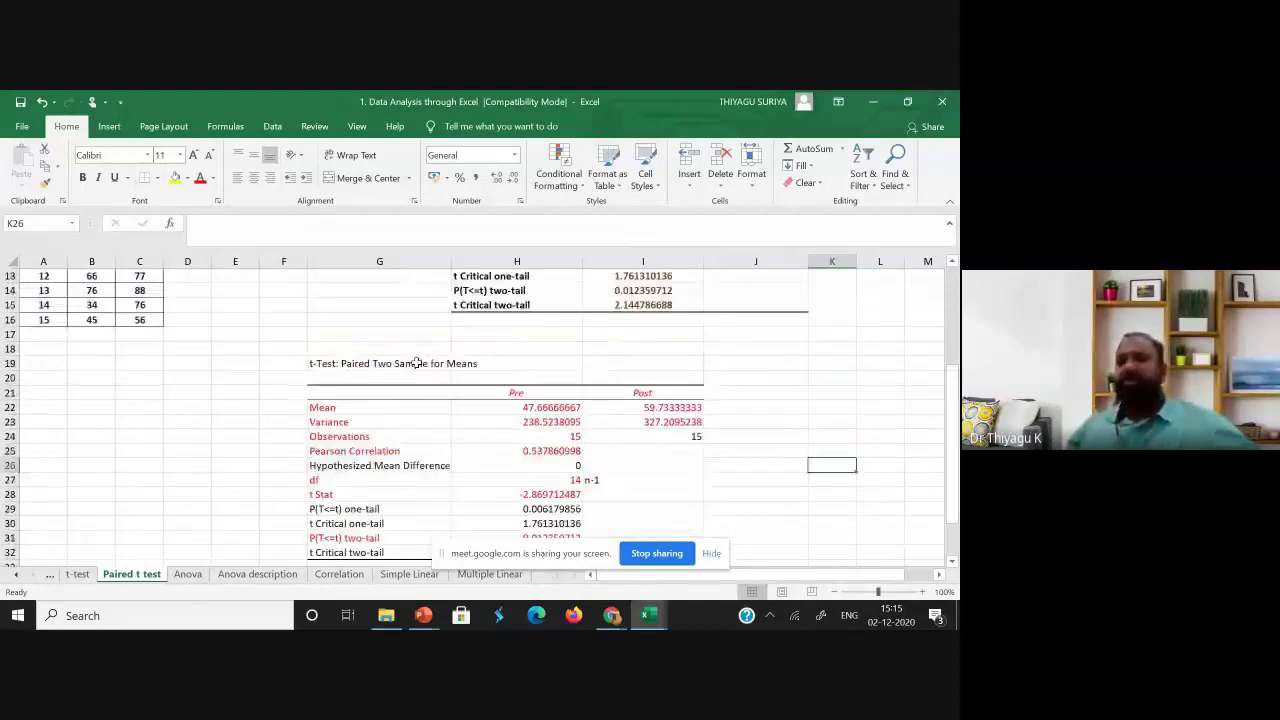